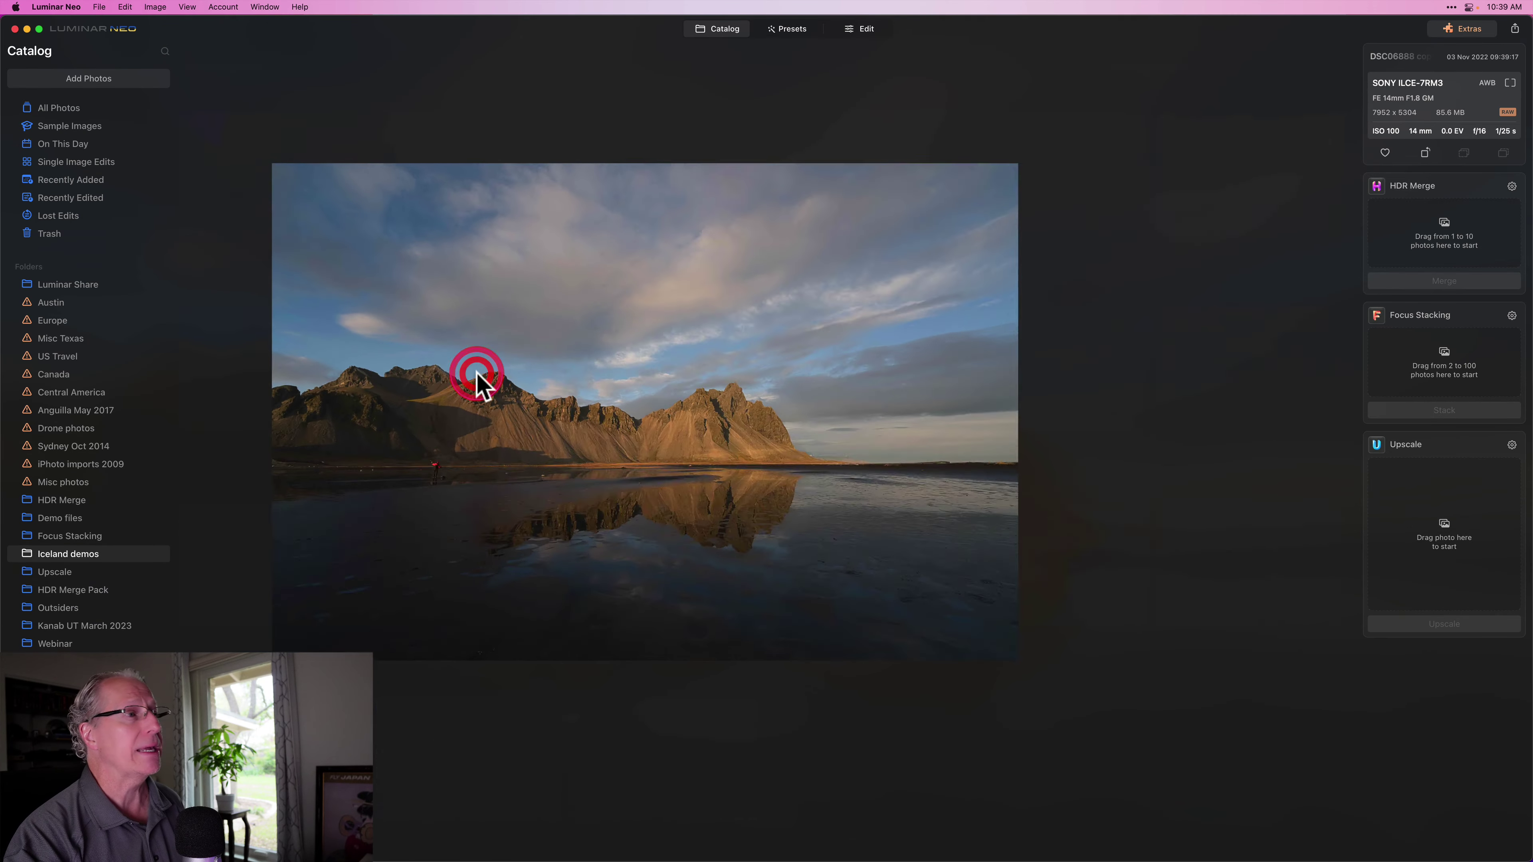
# Drag the mountain-reflection photo from the Iceland demos grid into HDR Merge and run Merge.
pyautogui.click(706, 37)
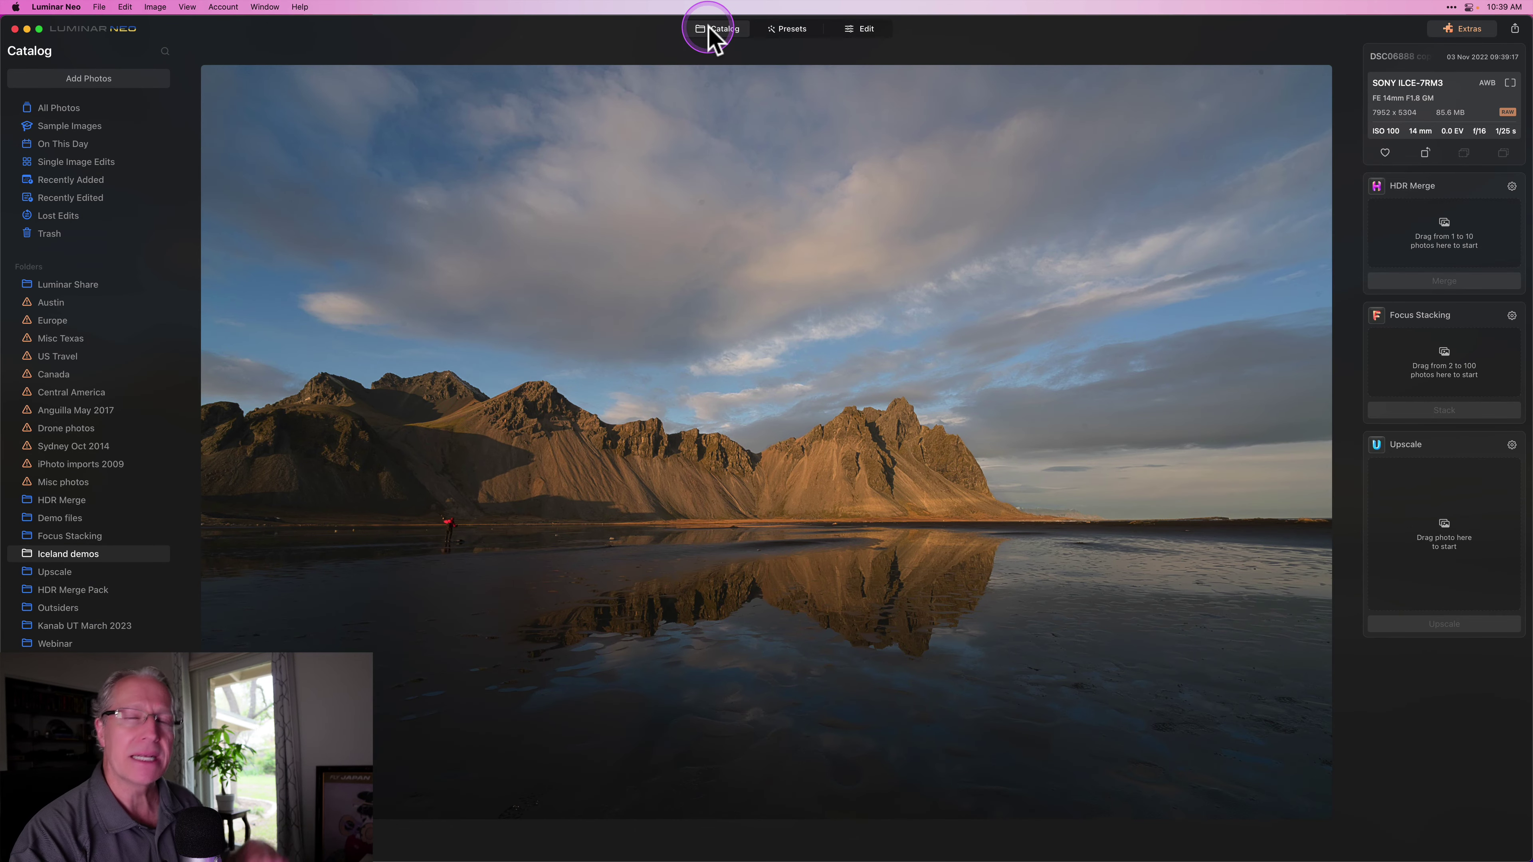
pyautogui.click(715, 33)
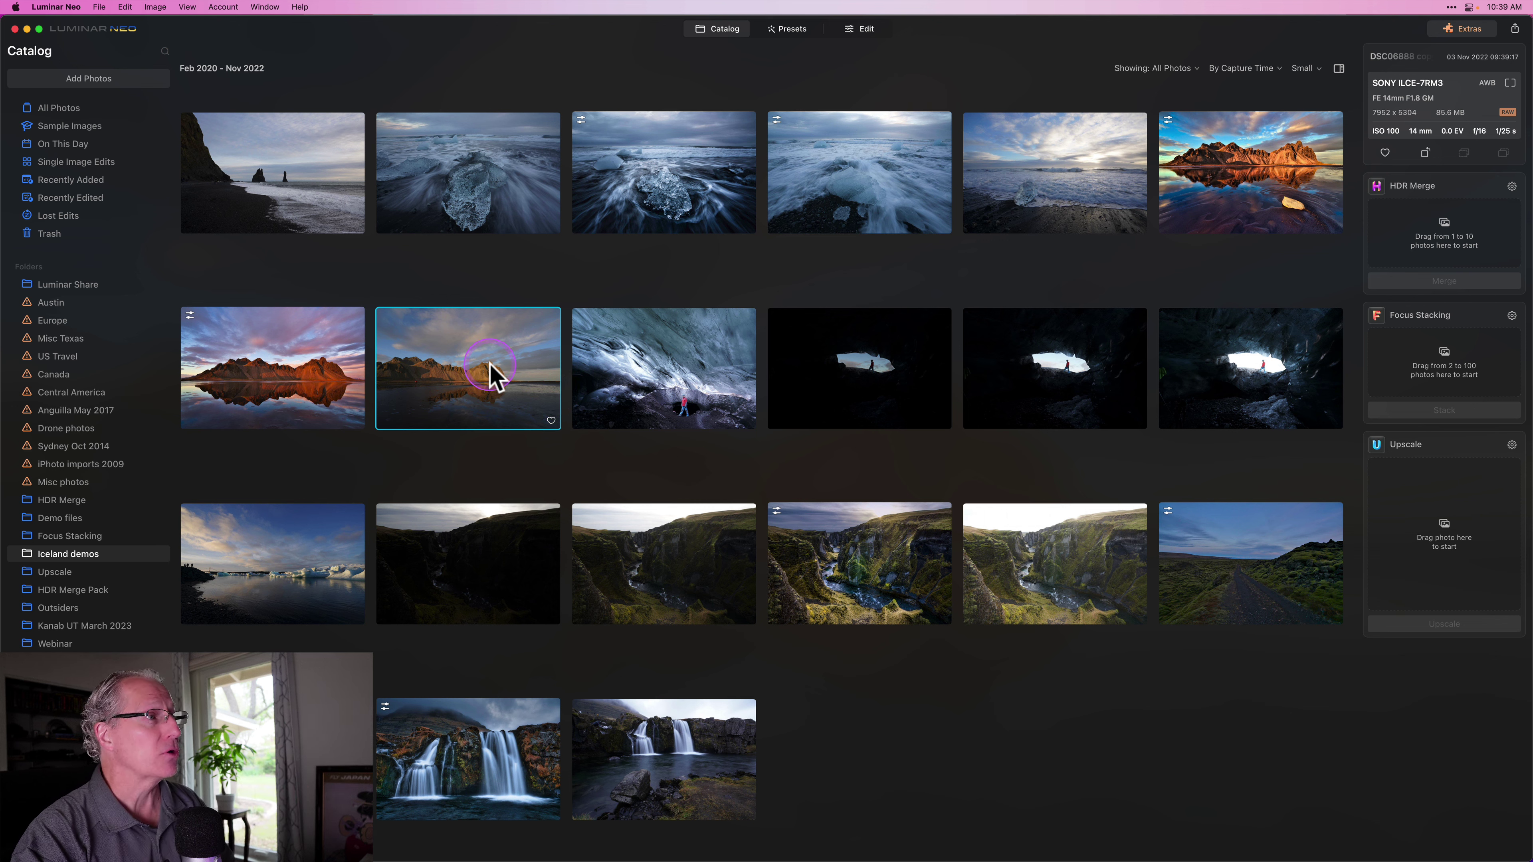
pyautogui.moveTo(490, 370); pyautogui.dragTo(1451, 229)
pyautogui.click(1511, 186)
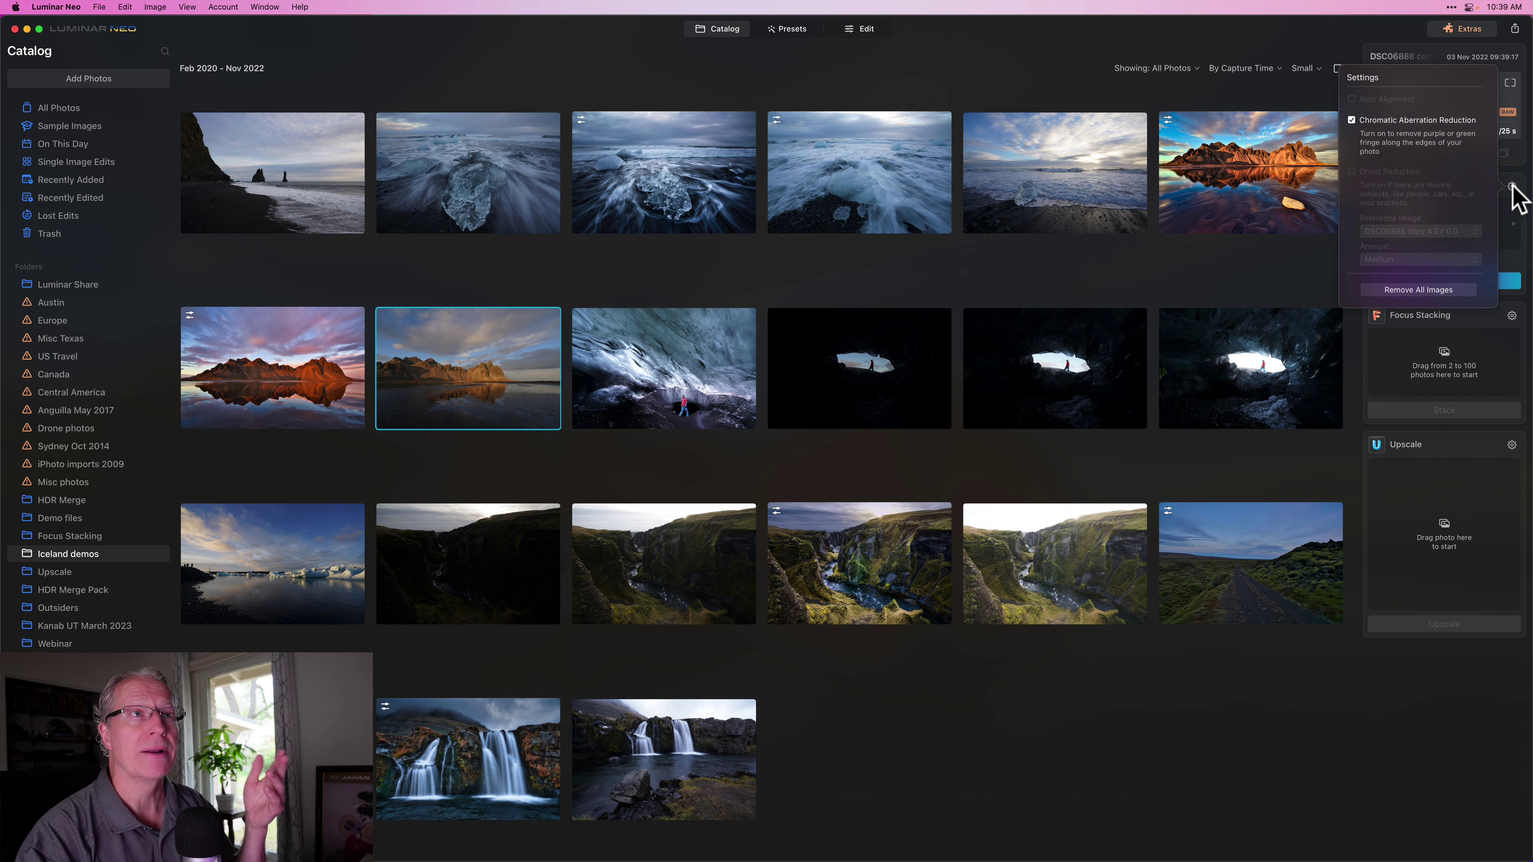
pyautogui.click(1513, 188)
pyautogui.click(1440, 280)
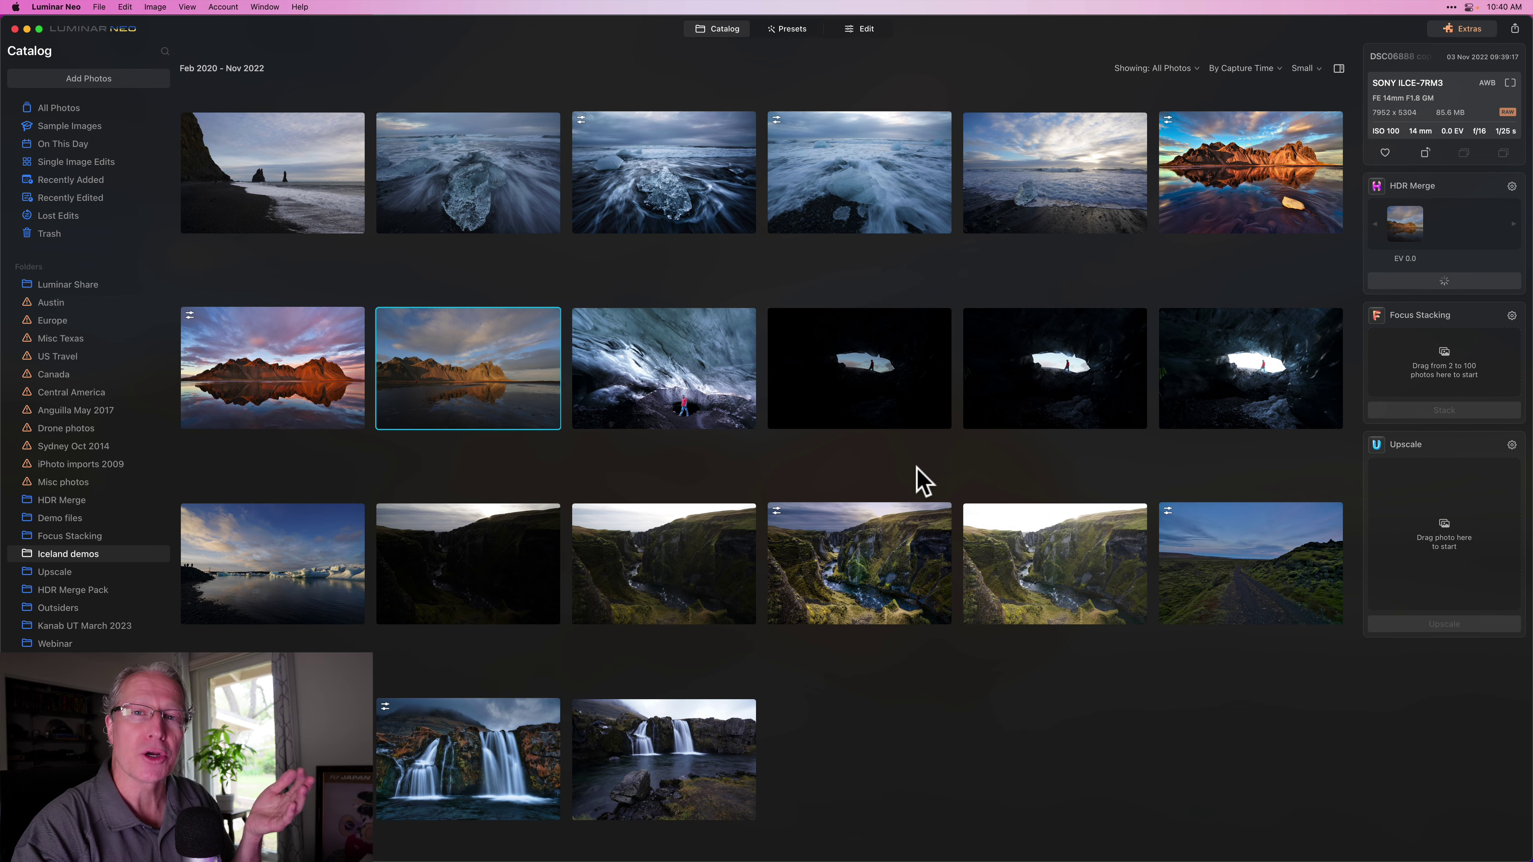
# Switch the merged mountain photo into the Edit workspace with the E key.
pyautogui.press('e')
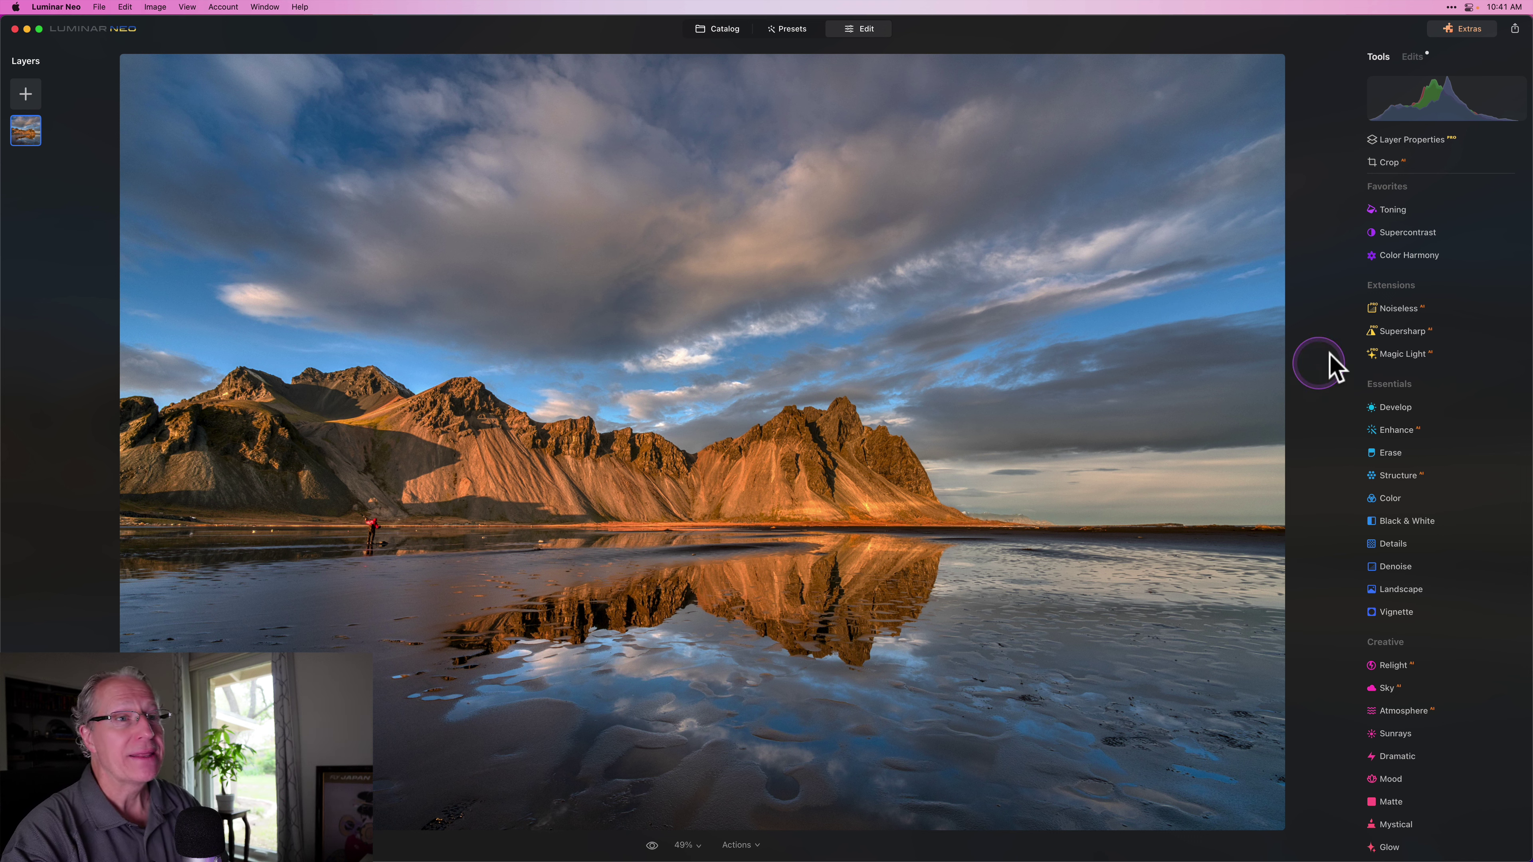
# Set Develop Smart Contrast 14, Highlights -17, Shadows 29, Blacks -8, Whites 19; hide clipping warning.
pyautogui.click(1388, 409)
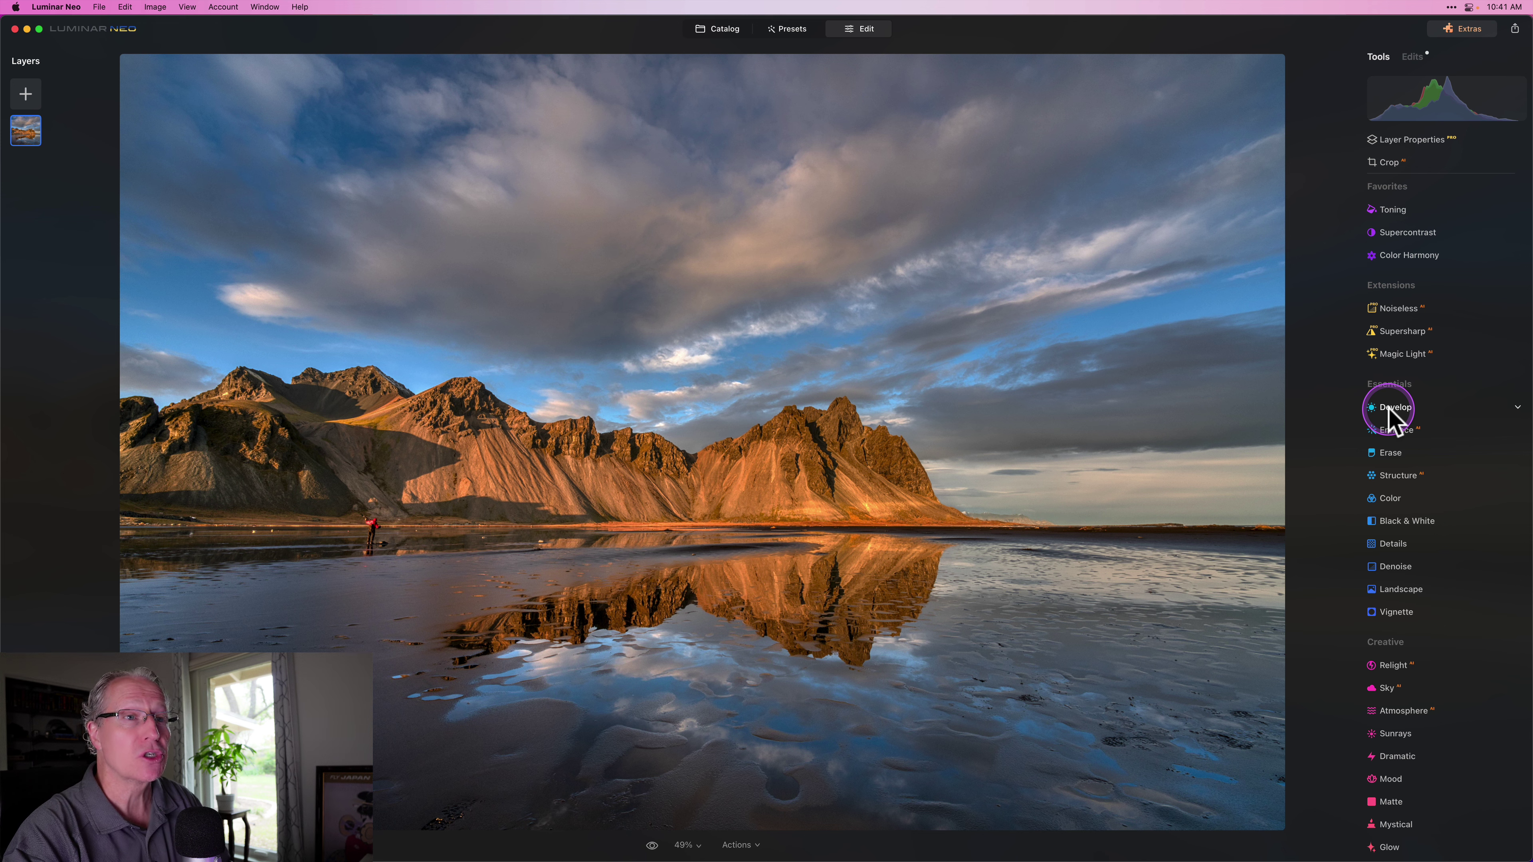
pyautogui.click(1451, 344)
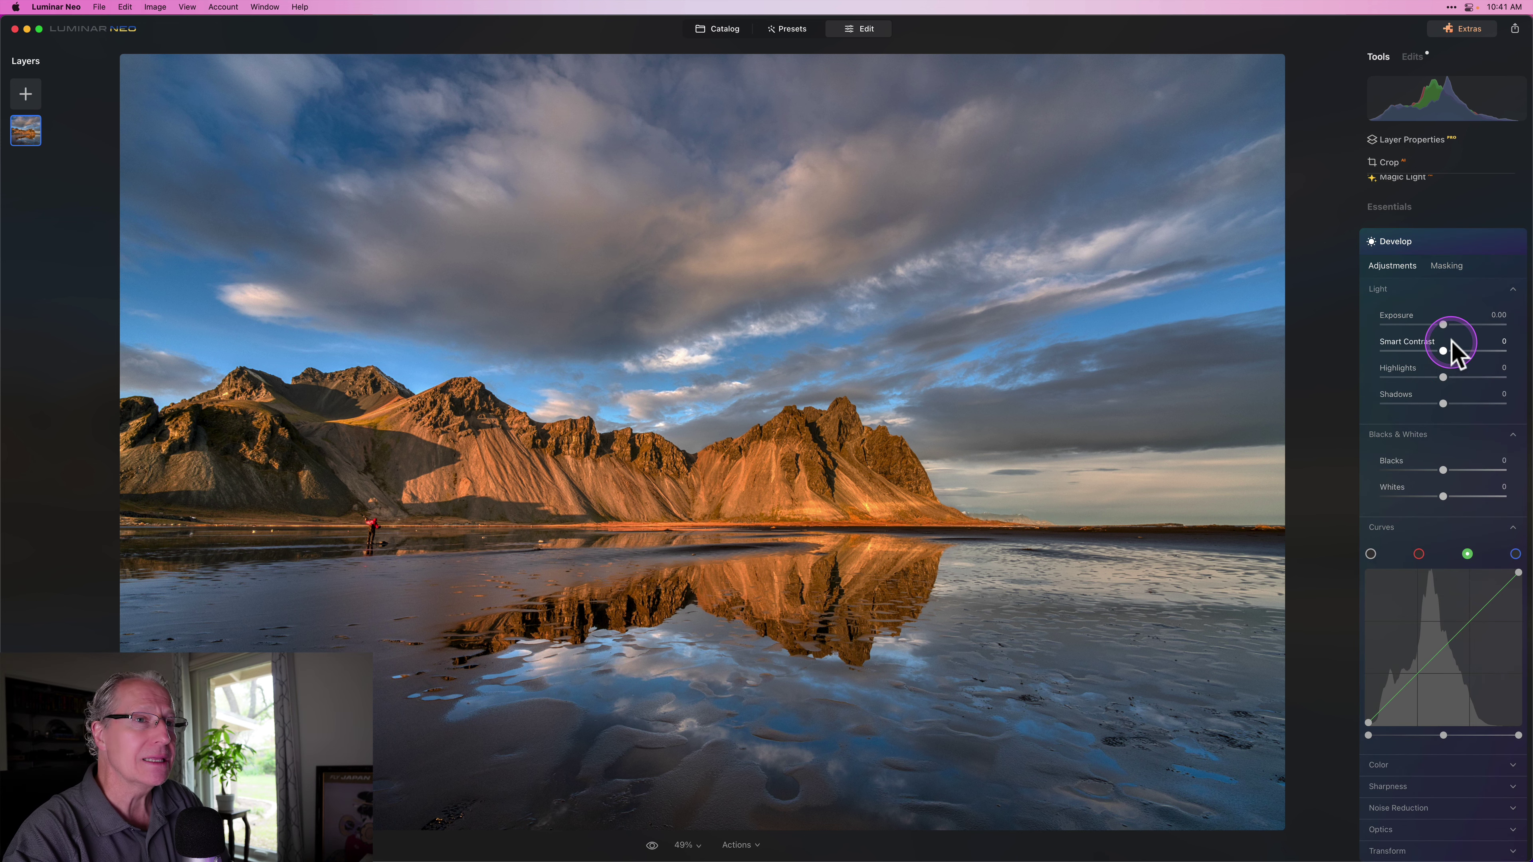
pyautogui.moveTo(1452, 347); pyautogui.dragTo(1460, 404)
pyautogui.click(1445, 377)
pyautogui.click(1442, 403)
pyautogui.click(1441, 471)
pyautogui.moveTo(1441, 472); pyautogui.dragTo(1456, 492)
pyautogui.click(1440, 490)
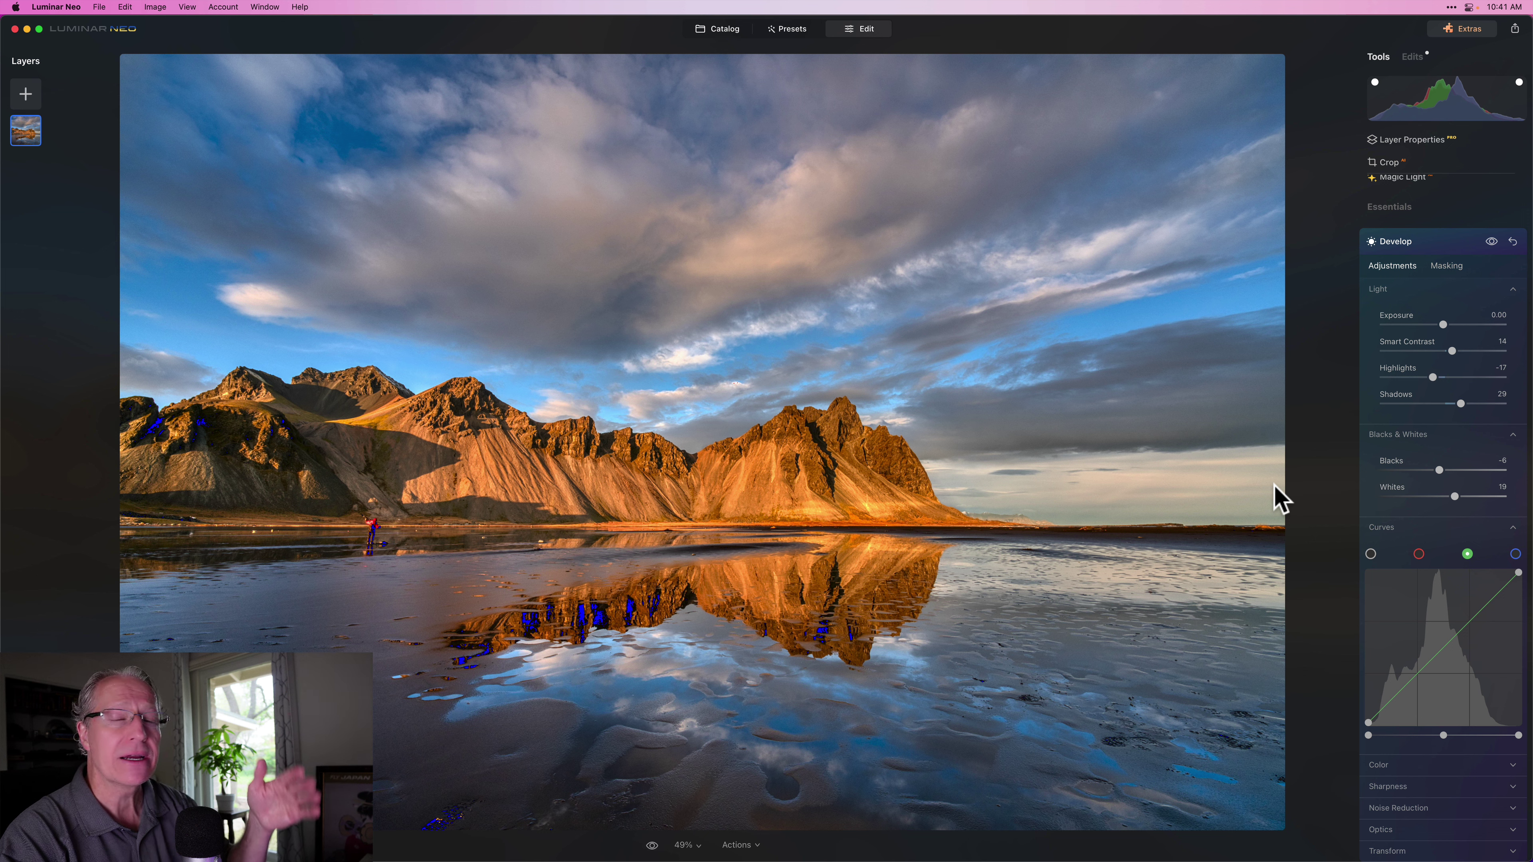
pyautogui.click(752, 557)
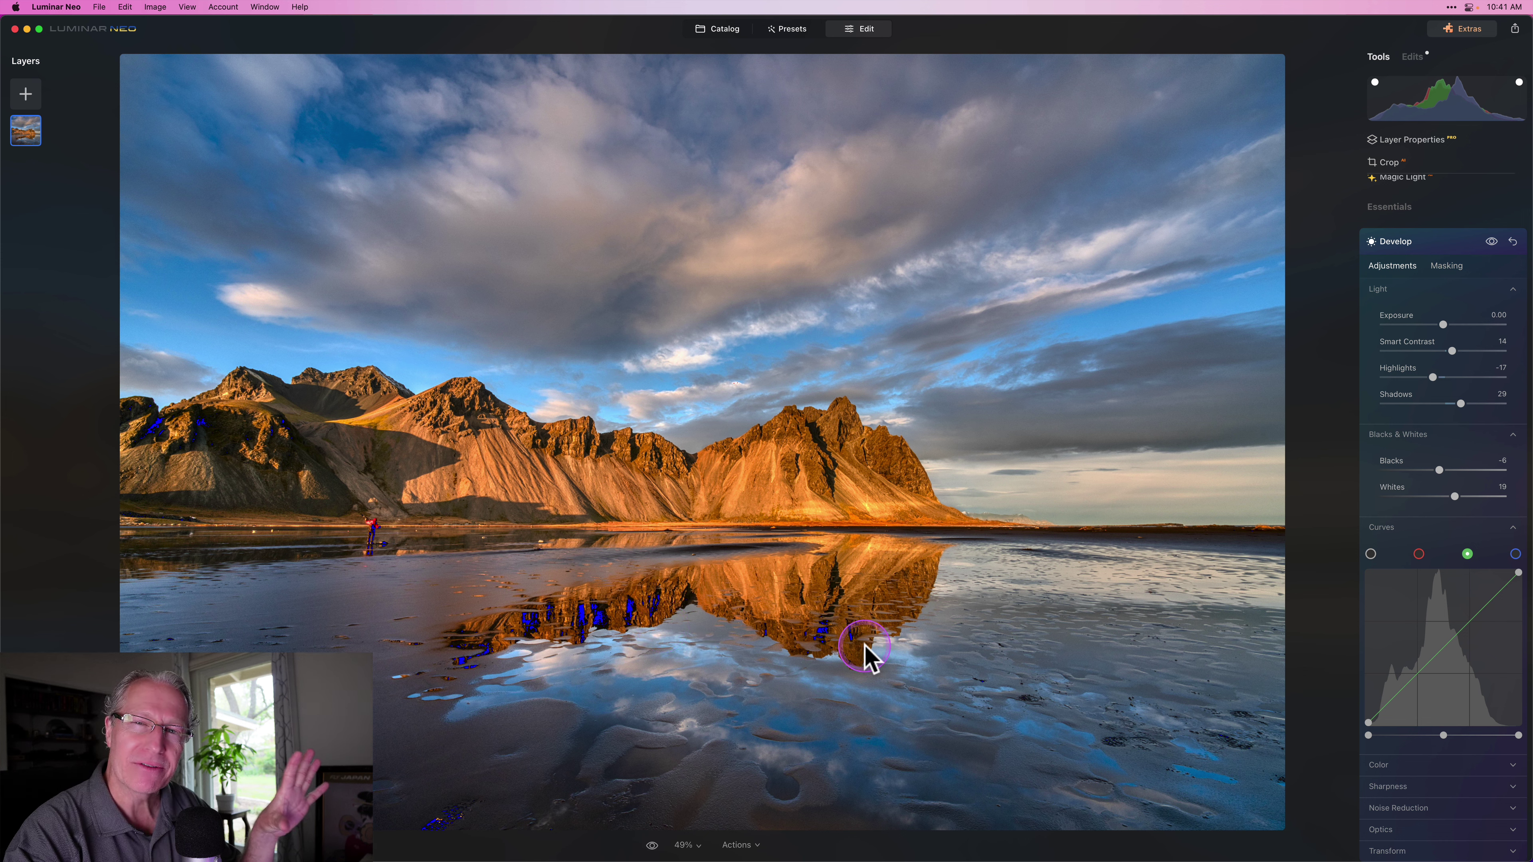
pyautogui.press('j')
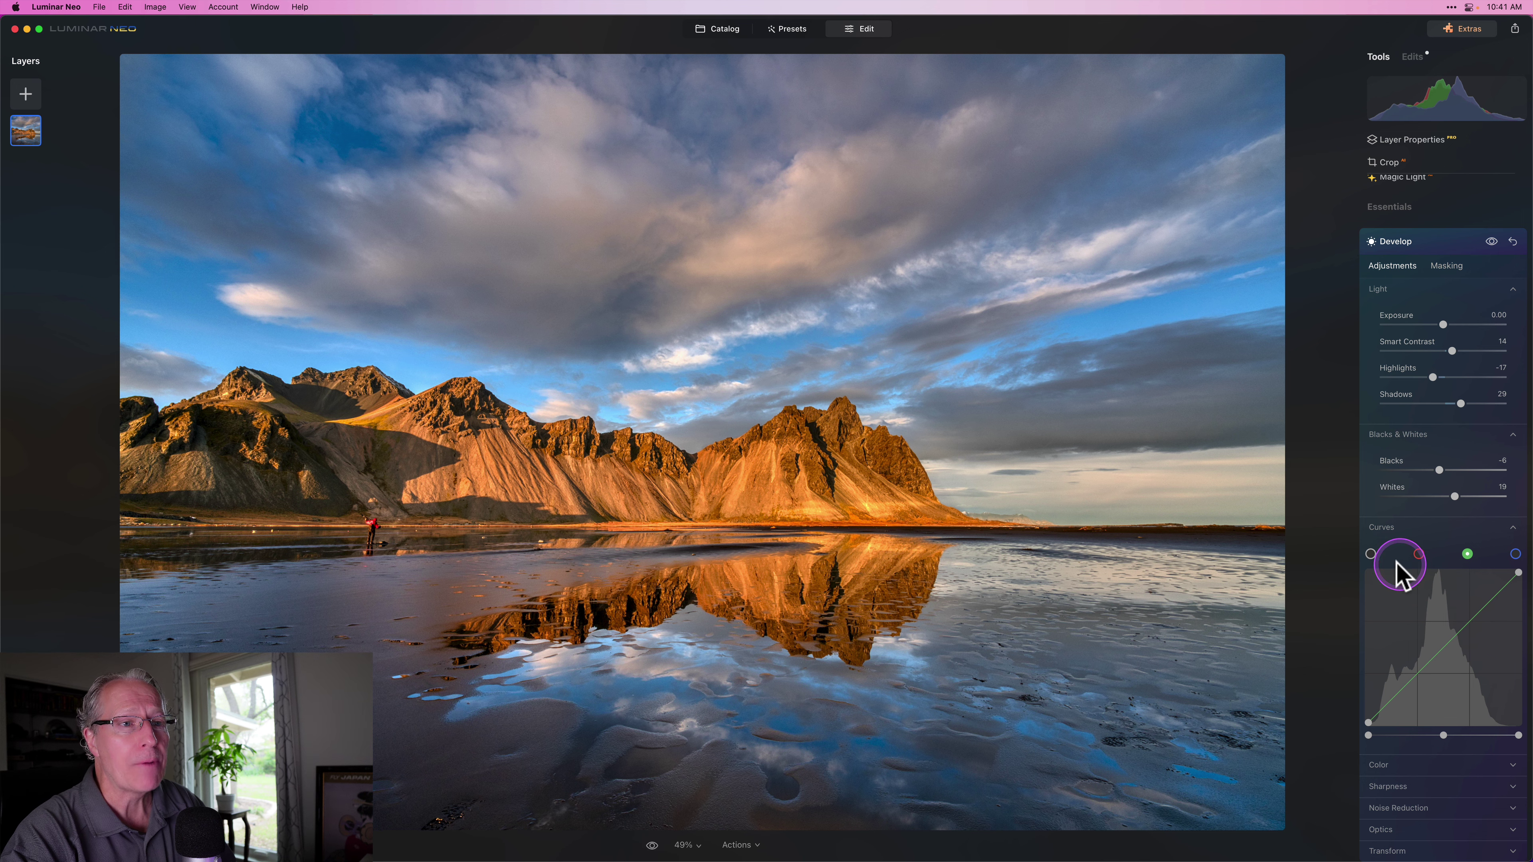
pyautogui.click(1370, 553)
pyautogui.click(1468, 621)
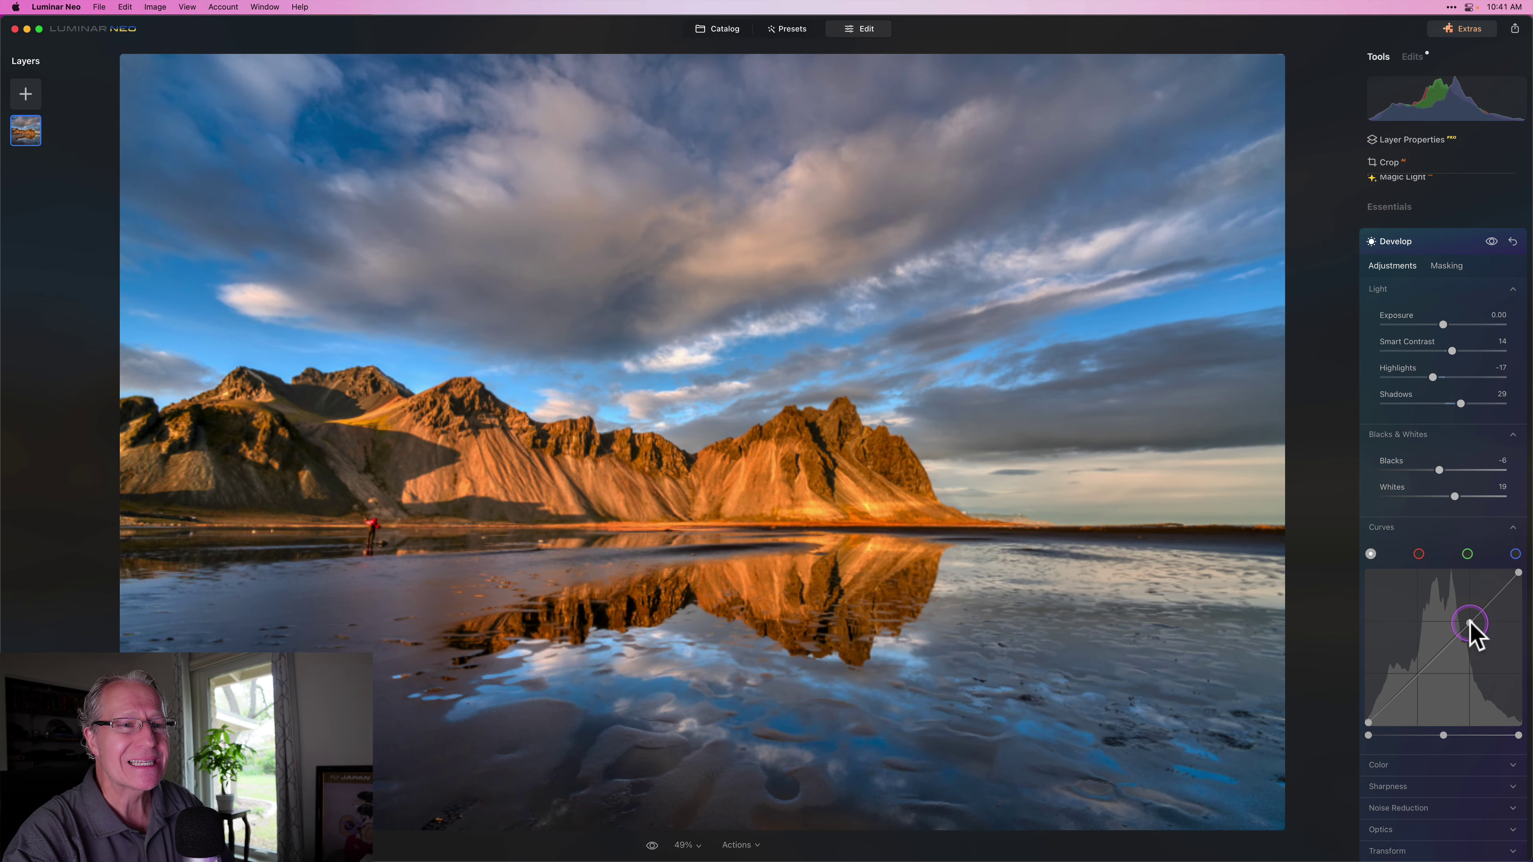
pyautogui.click(1411, 681)
pyautogui.click(1411, 681)
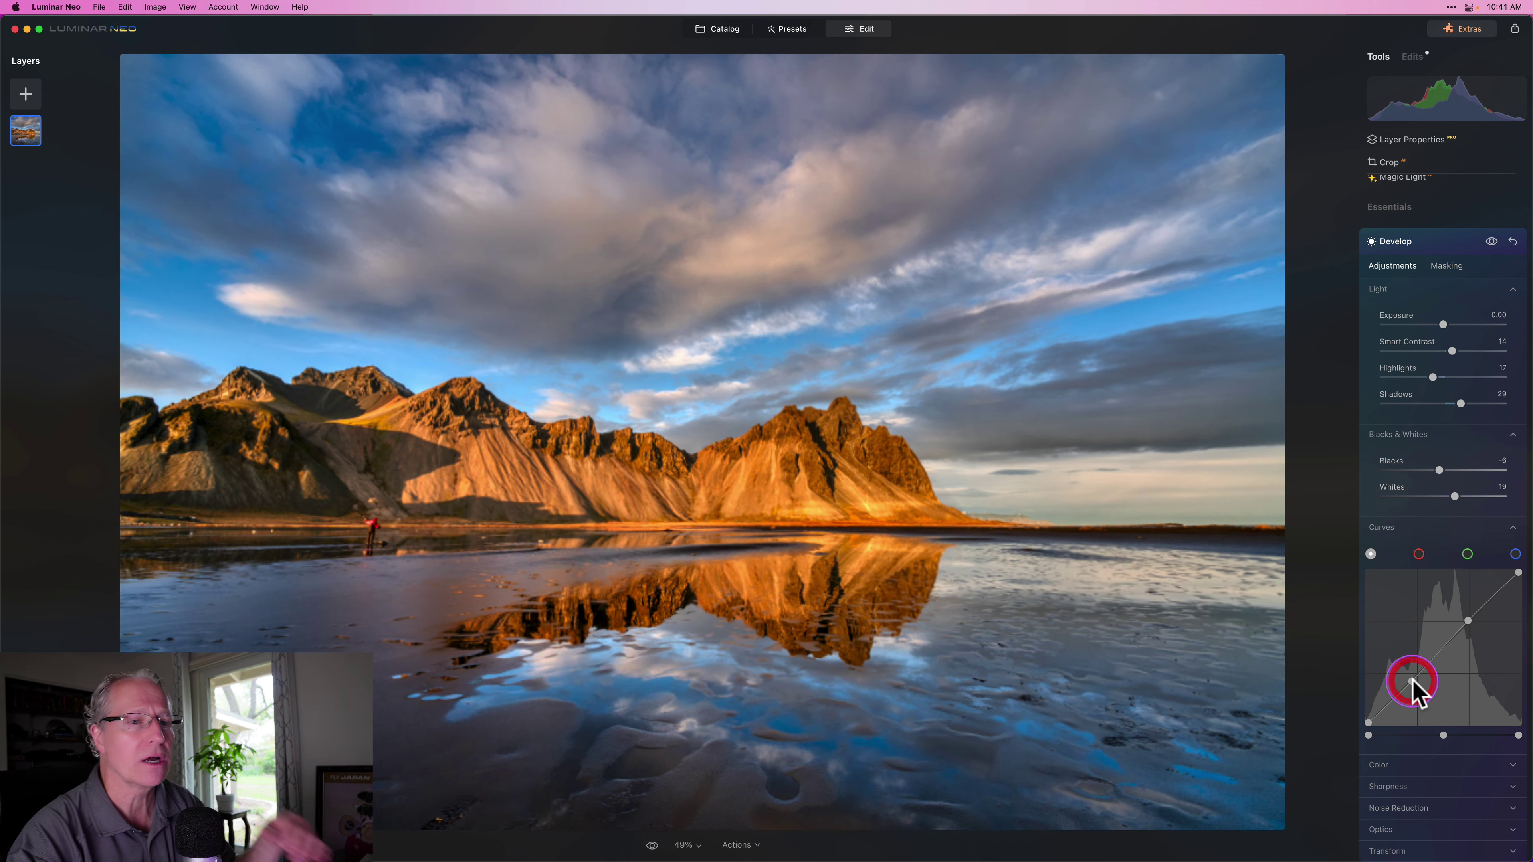
pyautogui.click(1411, 681)
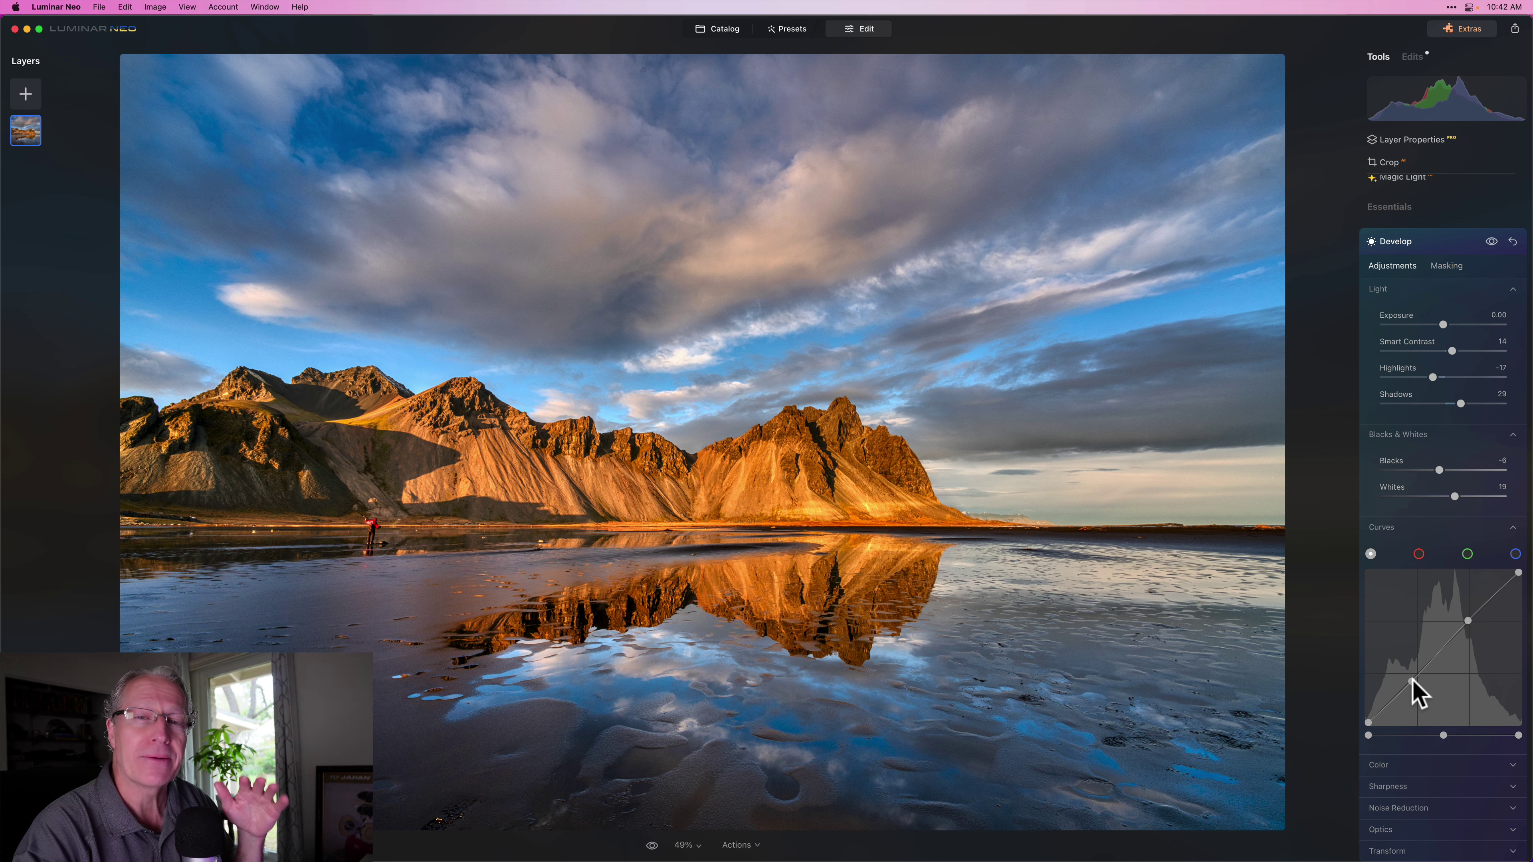
pyautogui.scroll(-3, 1416, 692)
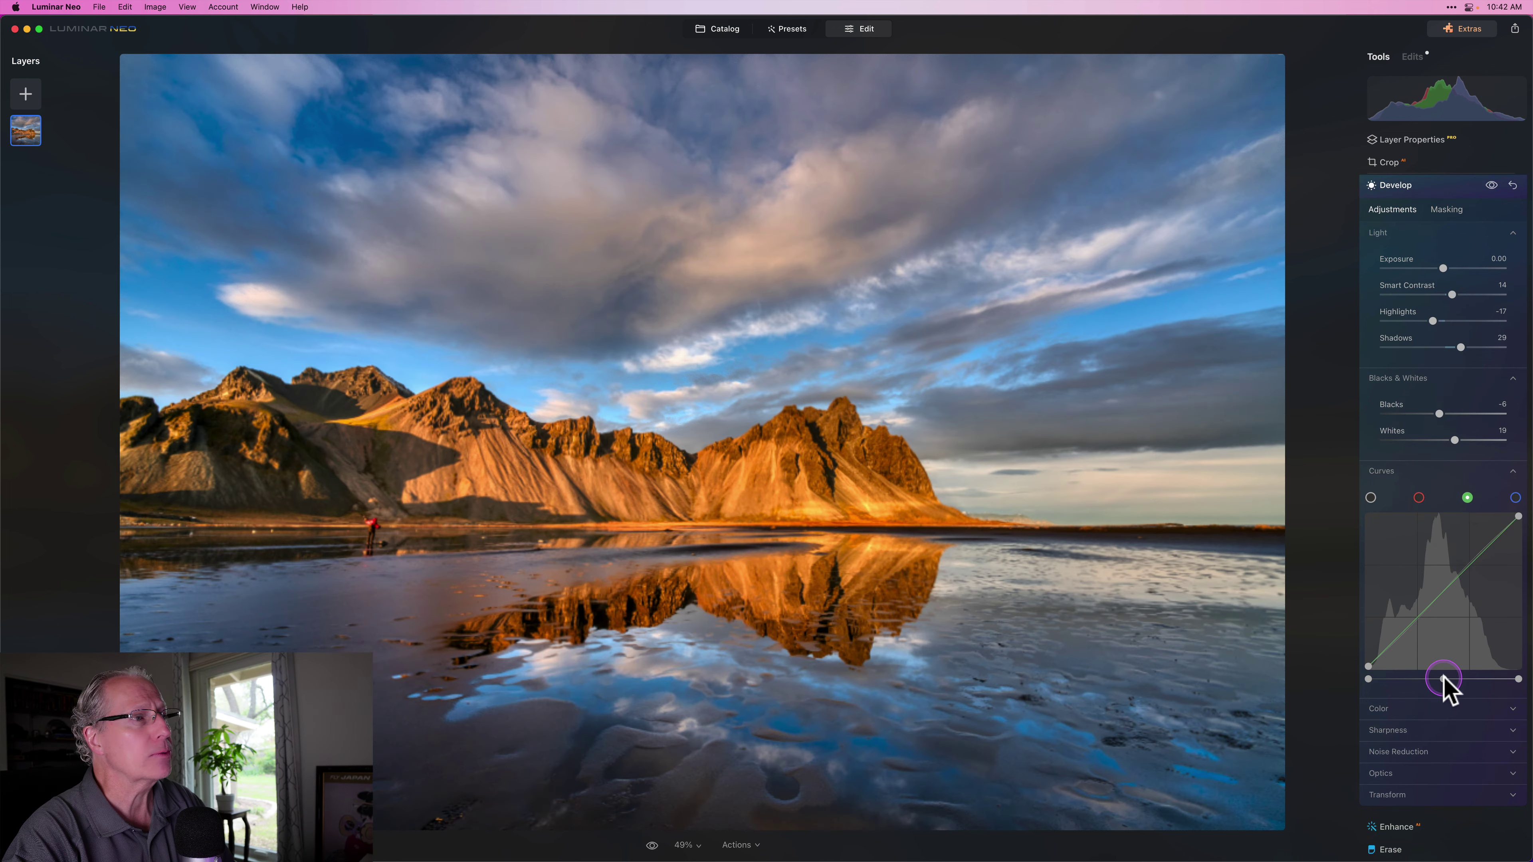
pyautogui.moveTo(1444, 678); pyautogui.dragTo(1446, 678)
pyautogui.click(1398, 477)
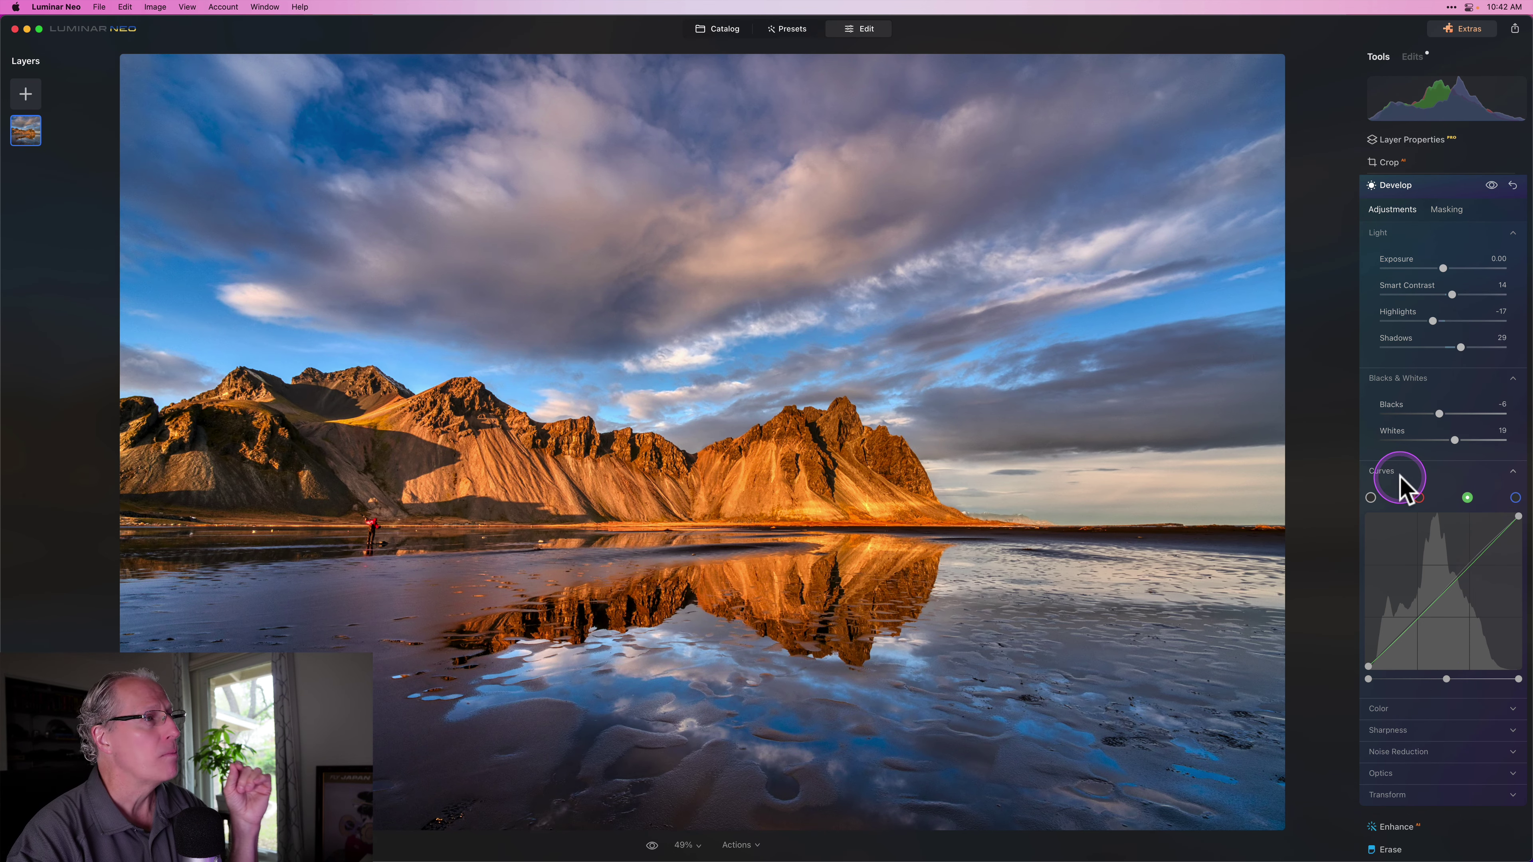
# Raise Develop Sharpen to 20 and toggle Develop off and on to compare.
pyautogui.click(1382, 732)
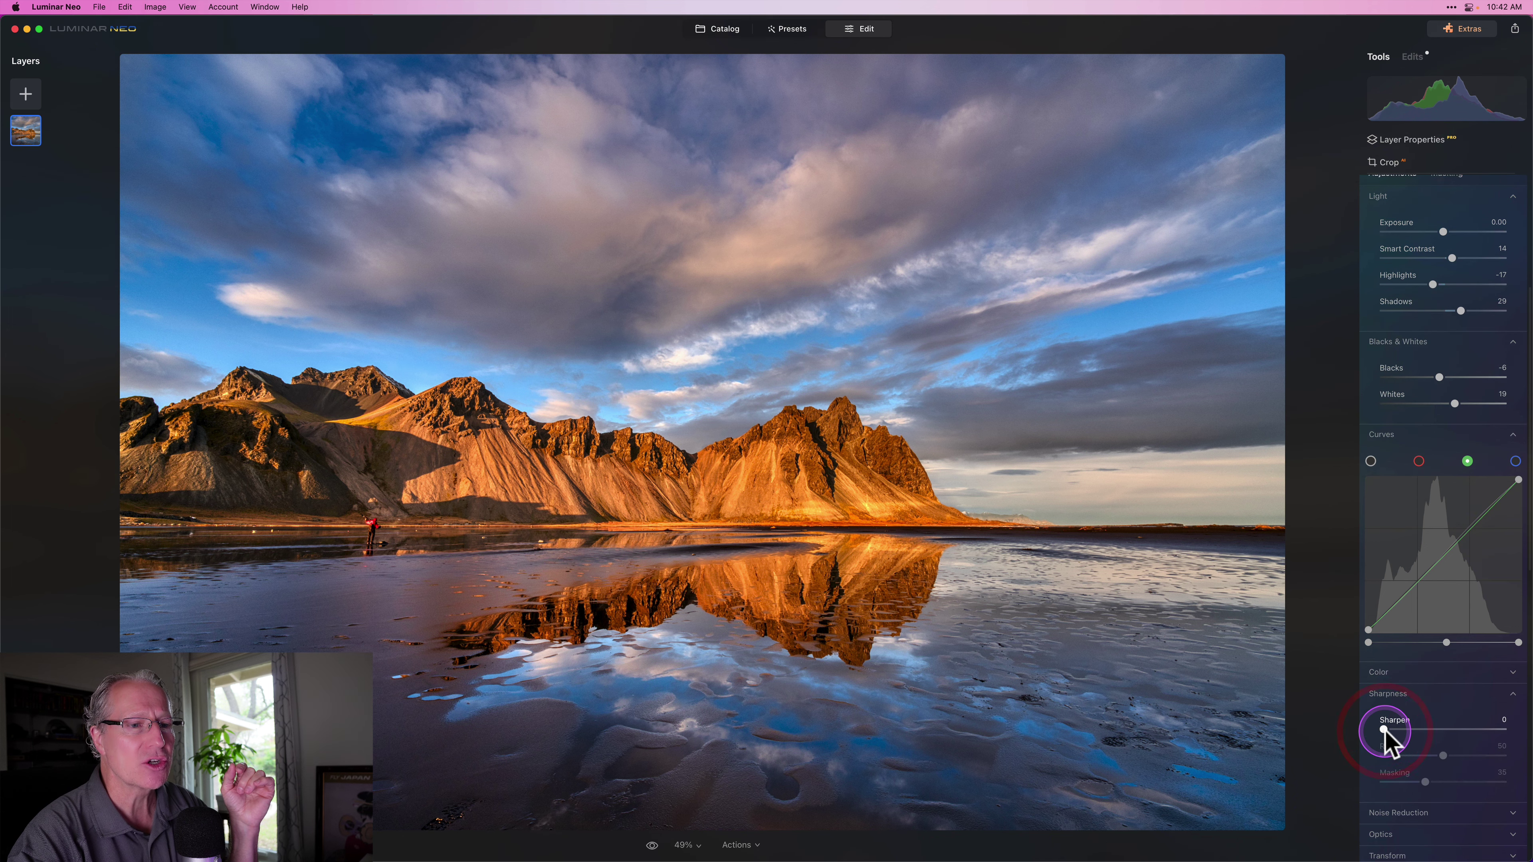
pyautogui.moveTo(1385, 730); pyautogui.dragTo(1407, 732)
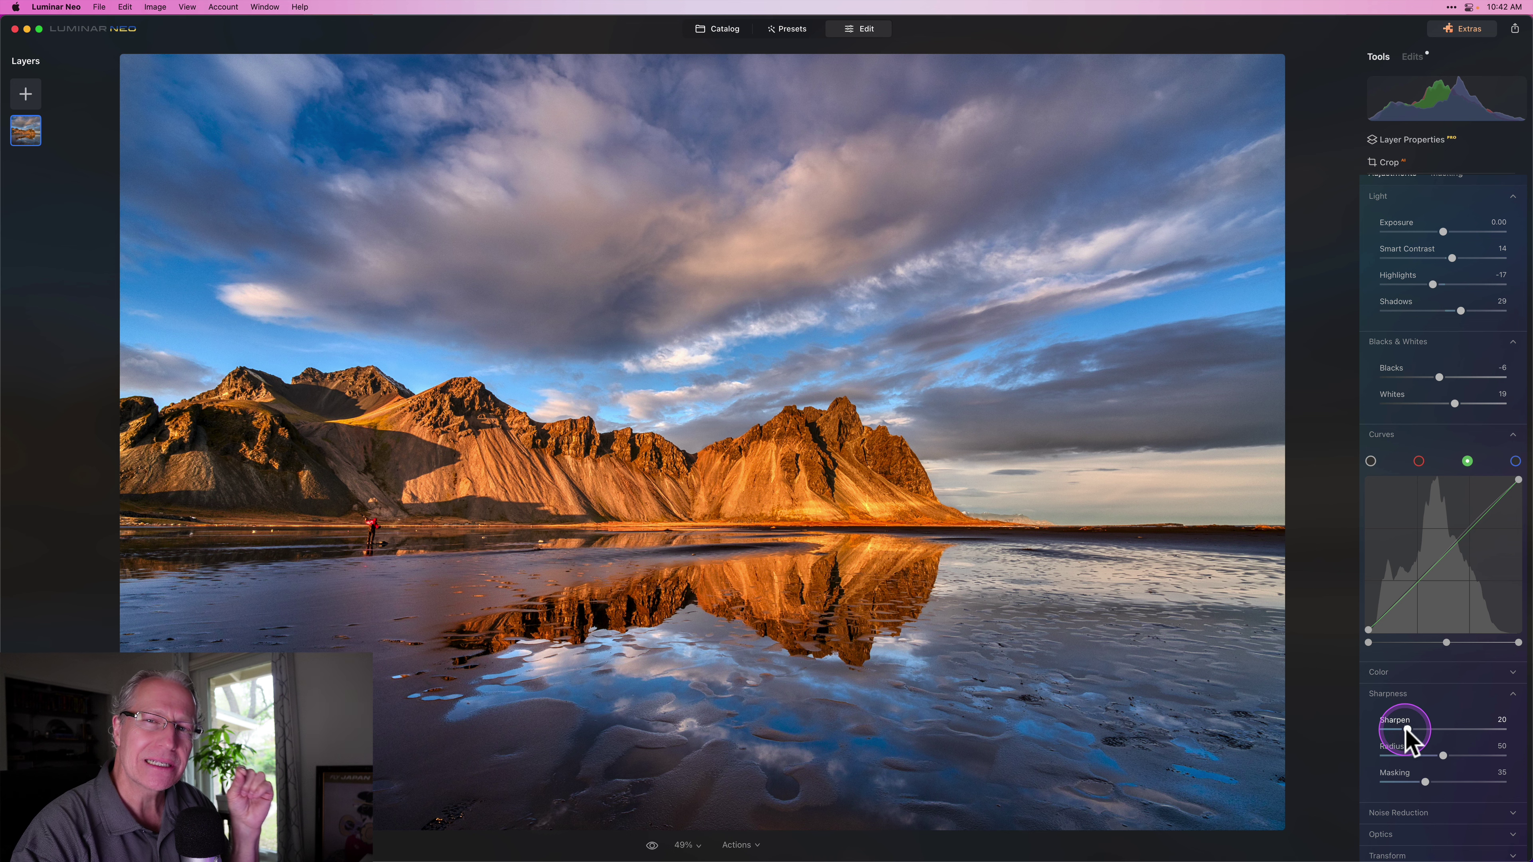
pyautogui.scroll(3, 1406, 478)
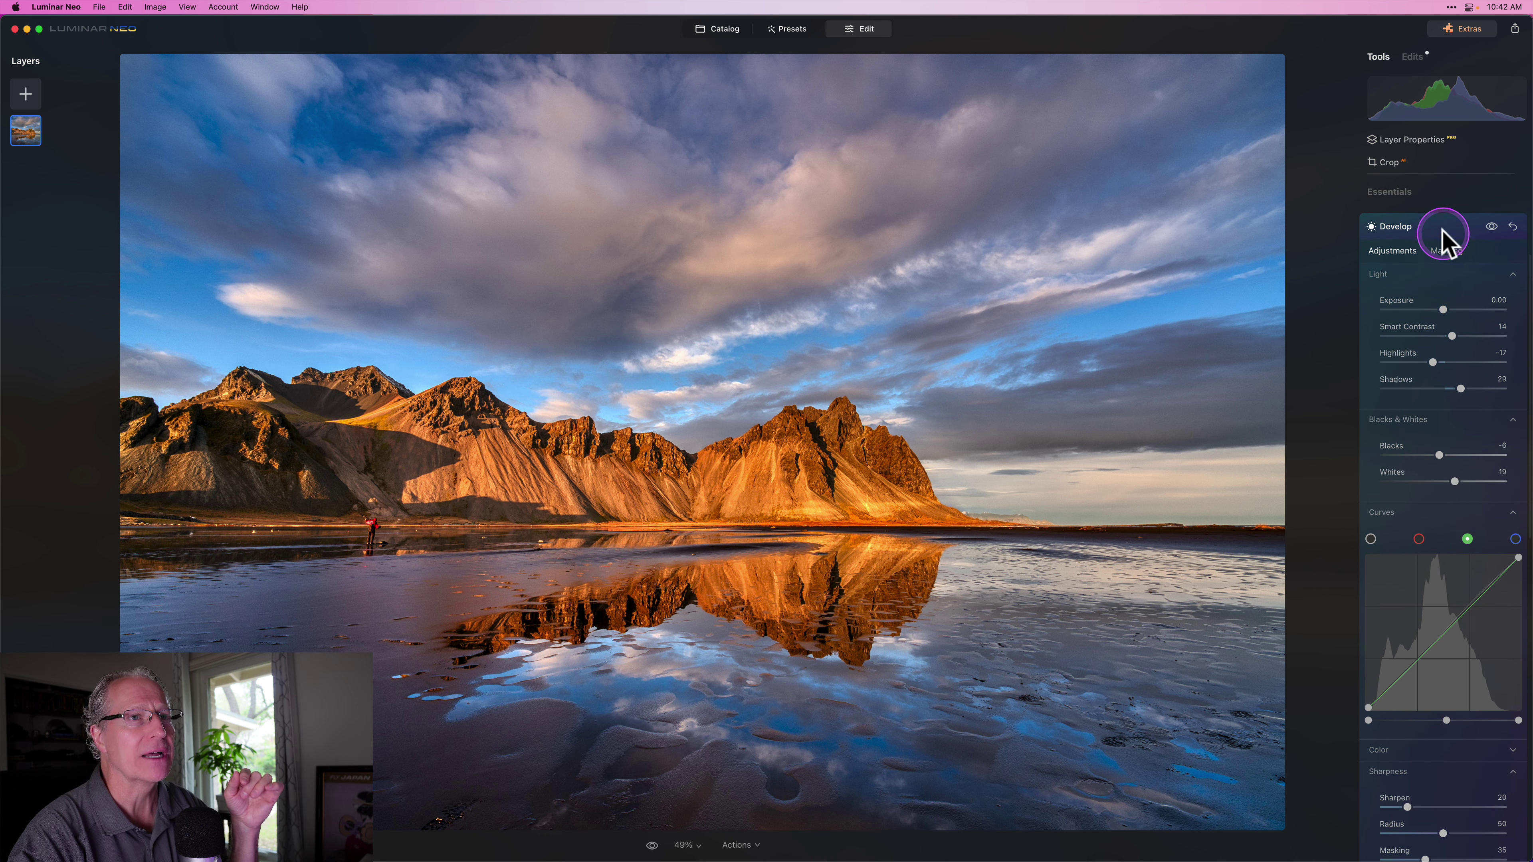
pyautogui.click(1491, 226)
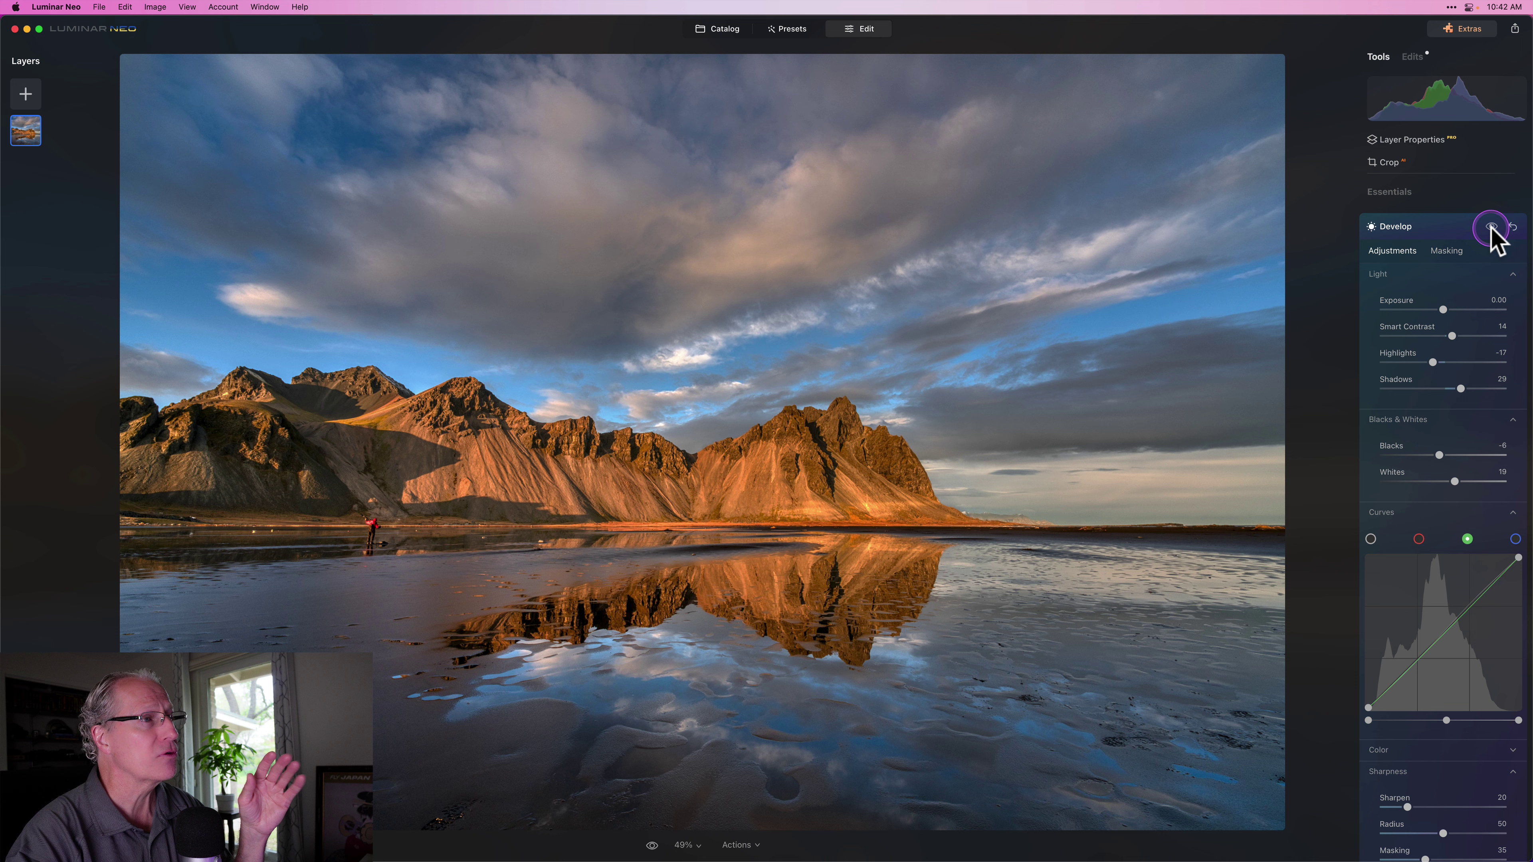
pyautogui.click(1491, 227)
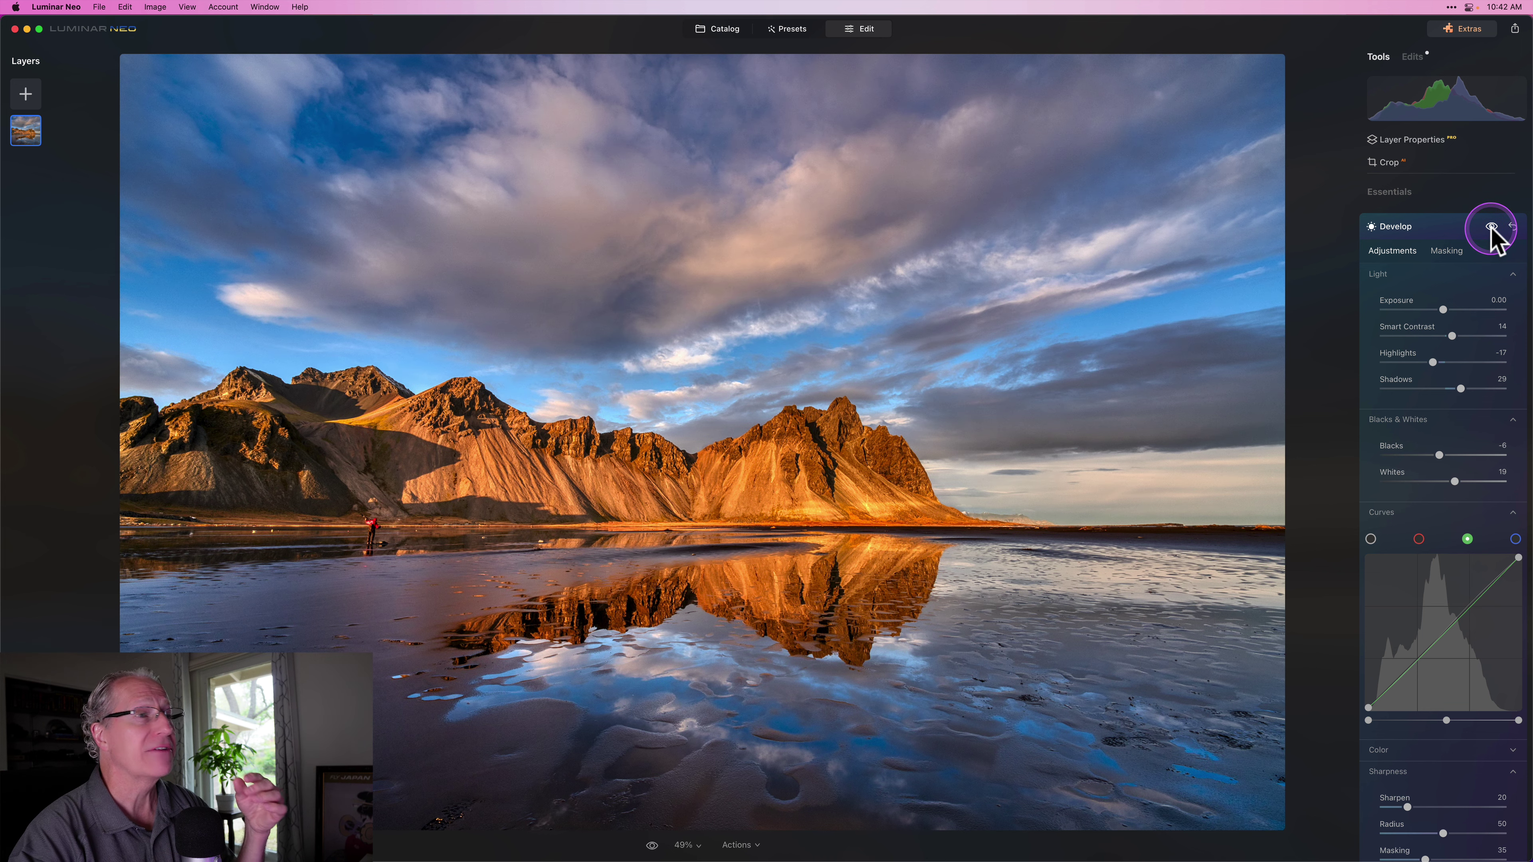
# Open Supercontrast and set Highlights Contrast 38, Midtones Contrast 22 and Shadows Contrast 23.
pyautogui.click(1450, 226)
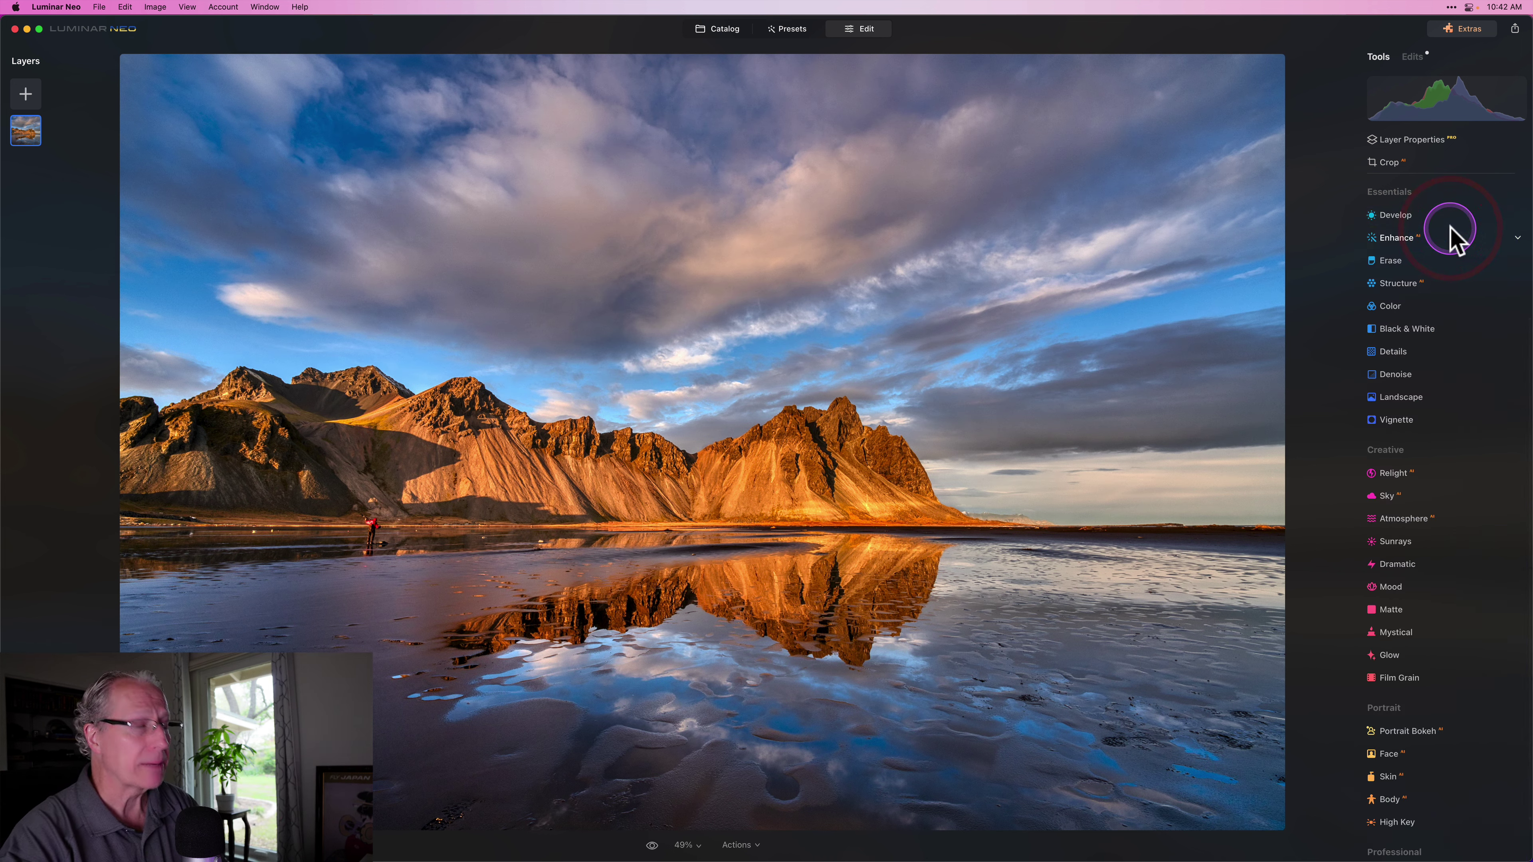
pyautogui.scroll(3, 1425, 288)
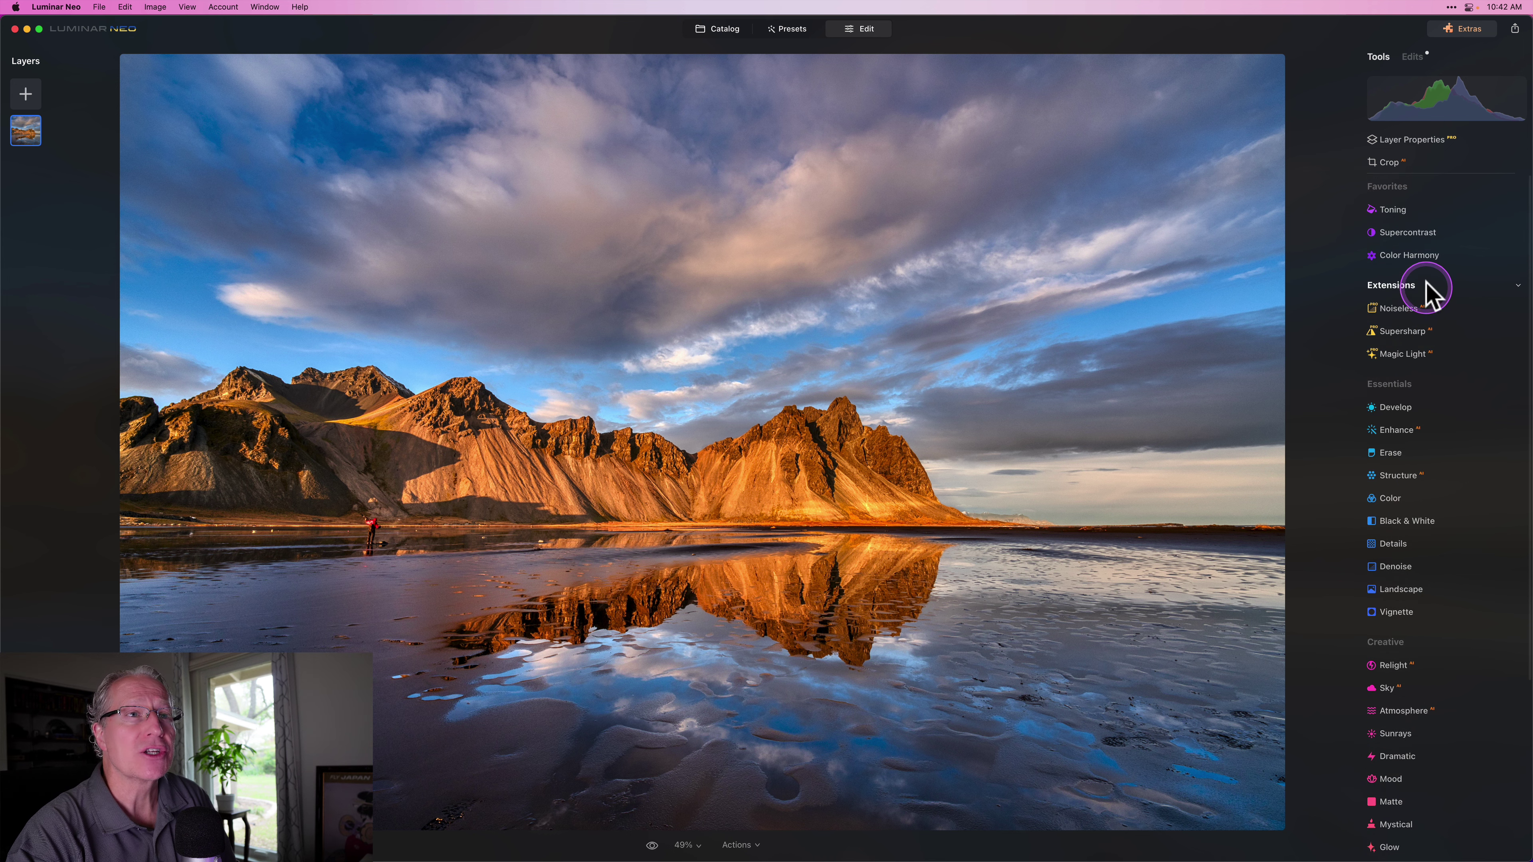
pyautogui.click(1416, 232)
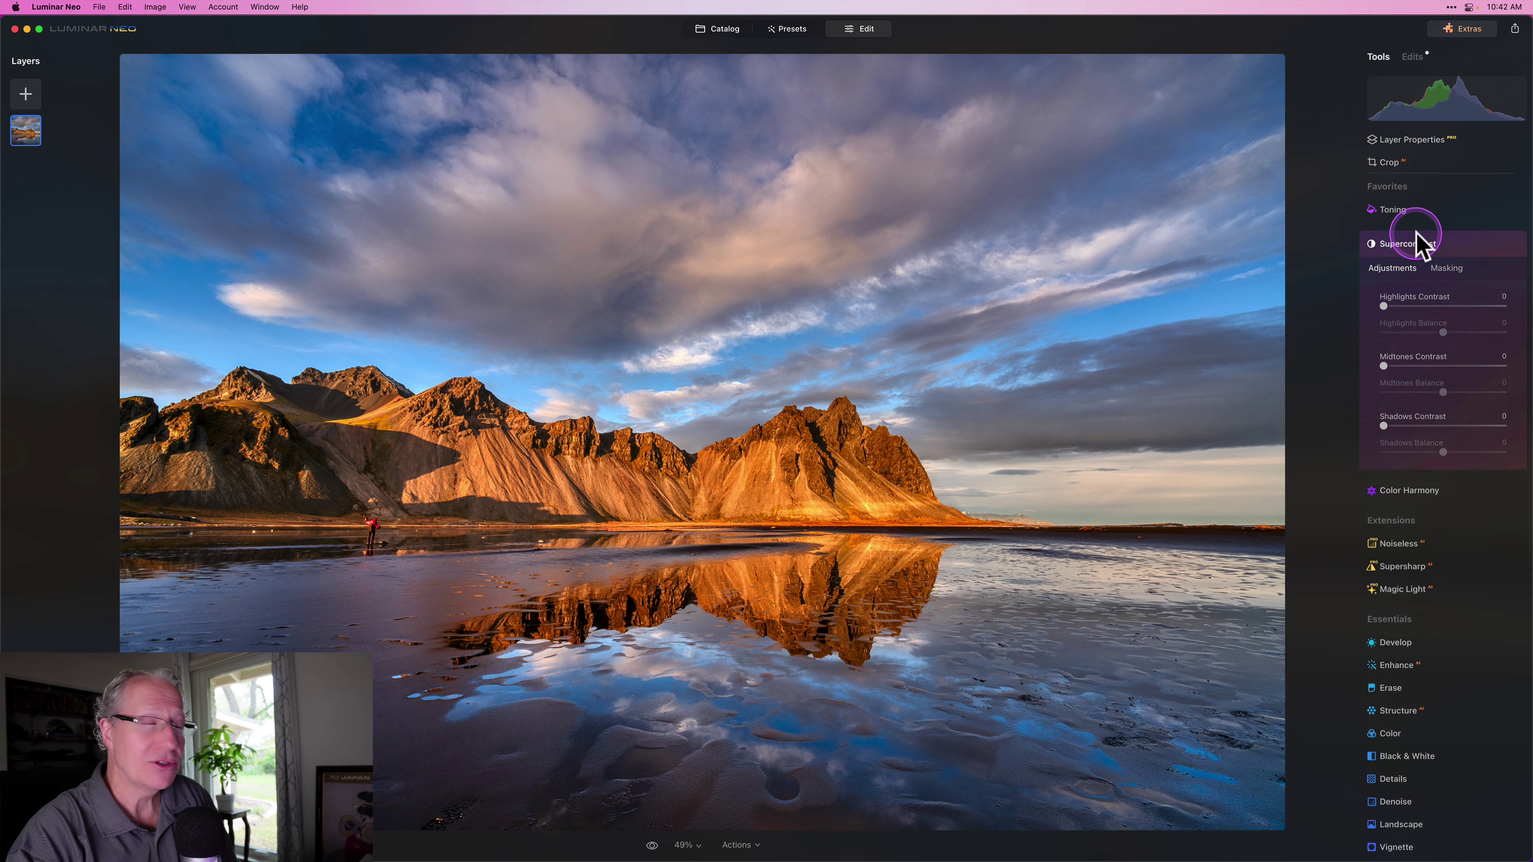
pyautogui.click(1406, 306)
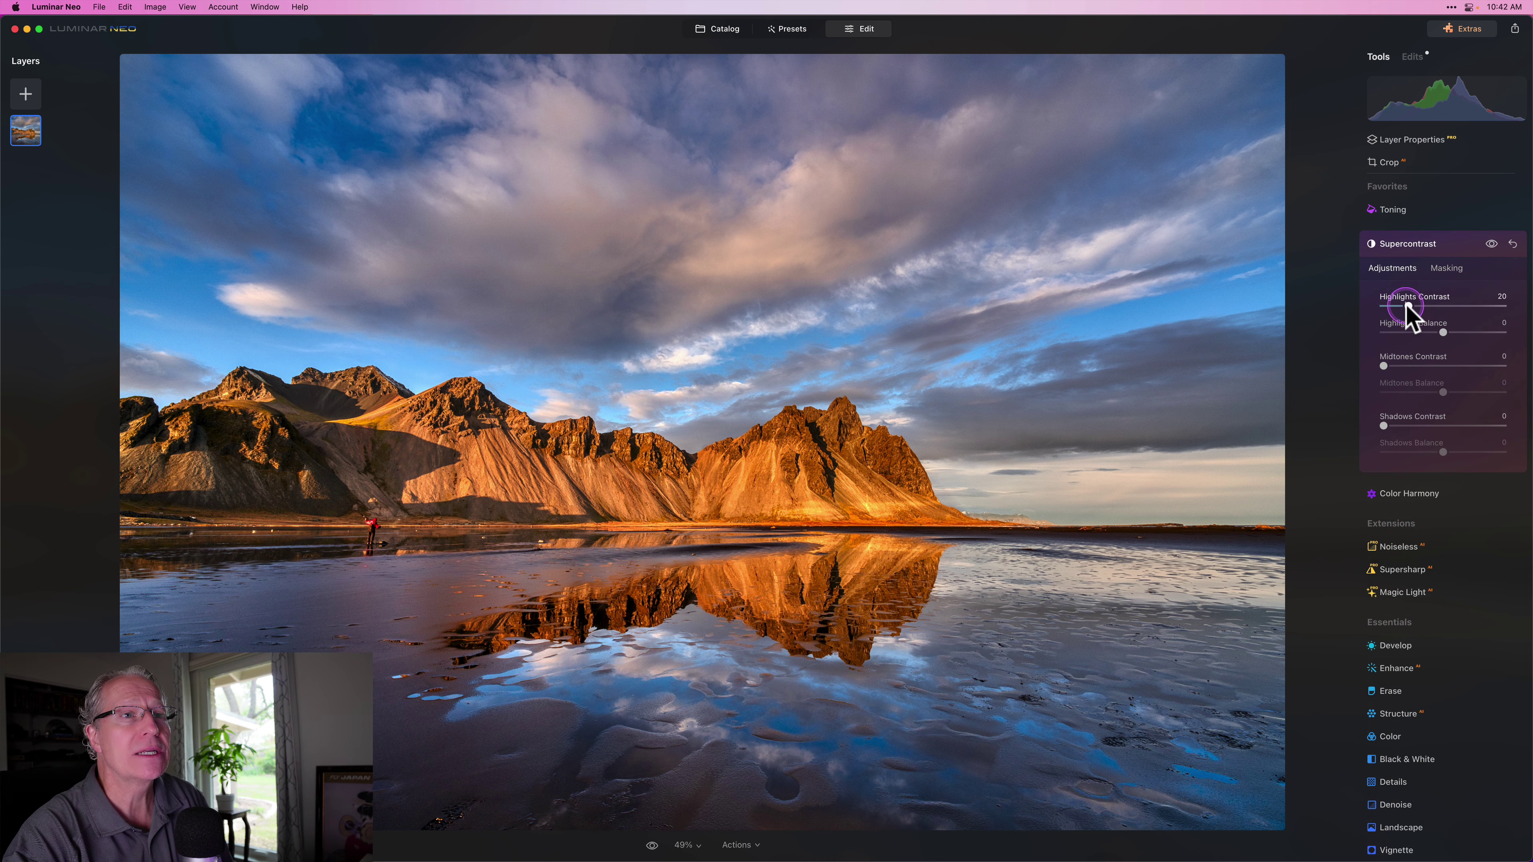
pyautogui.click(1410, 366)
pyautogui.click(1410, 425)
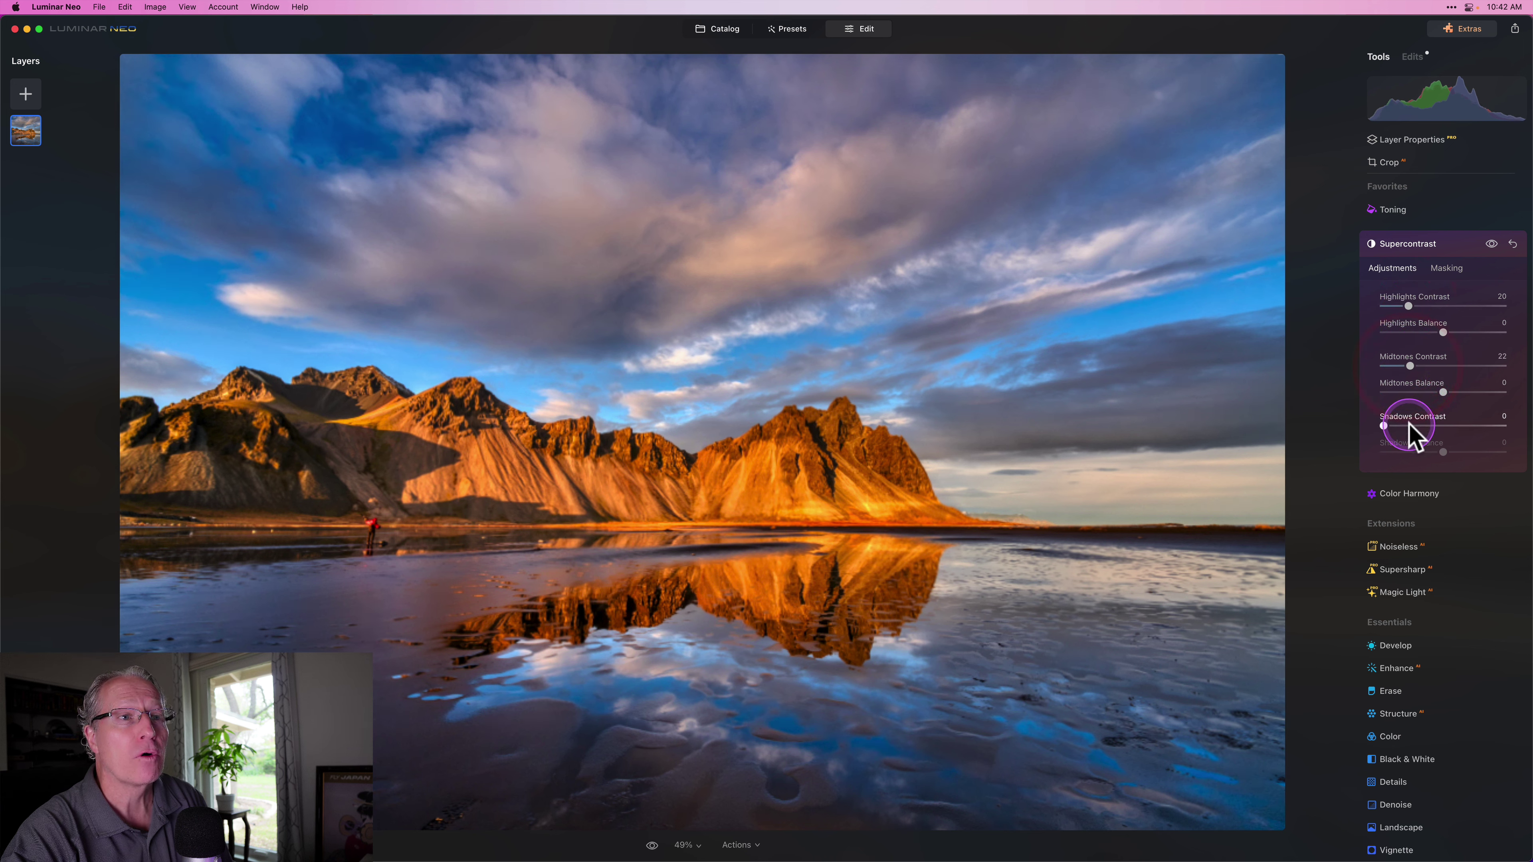
# Set Supercontrast Highlights Balance to -4 while checking sky clipping with the overlay.
pyautogui.click(1442, 332)
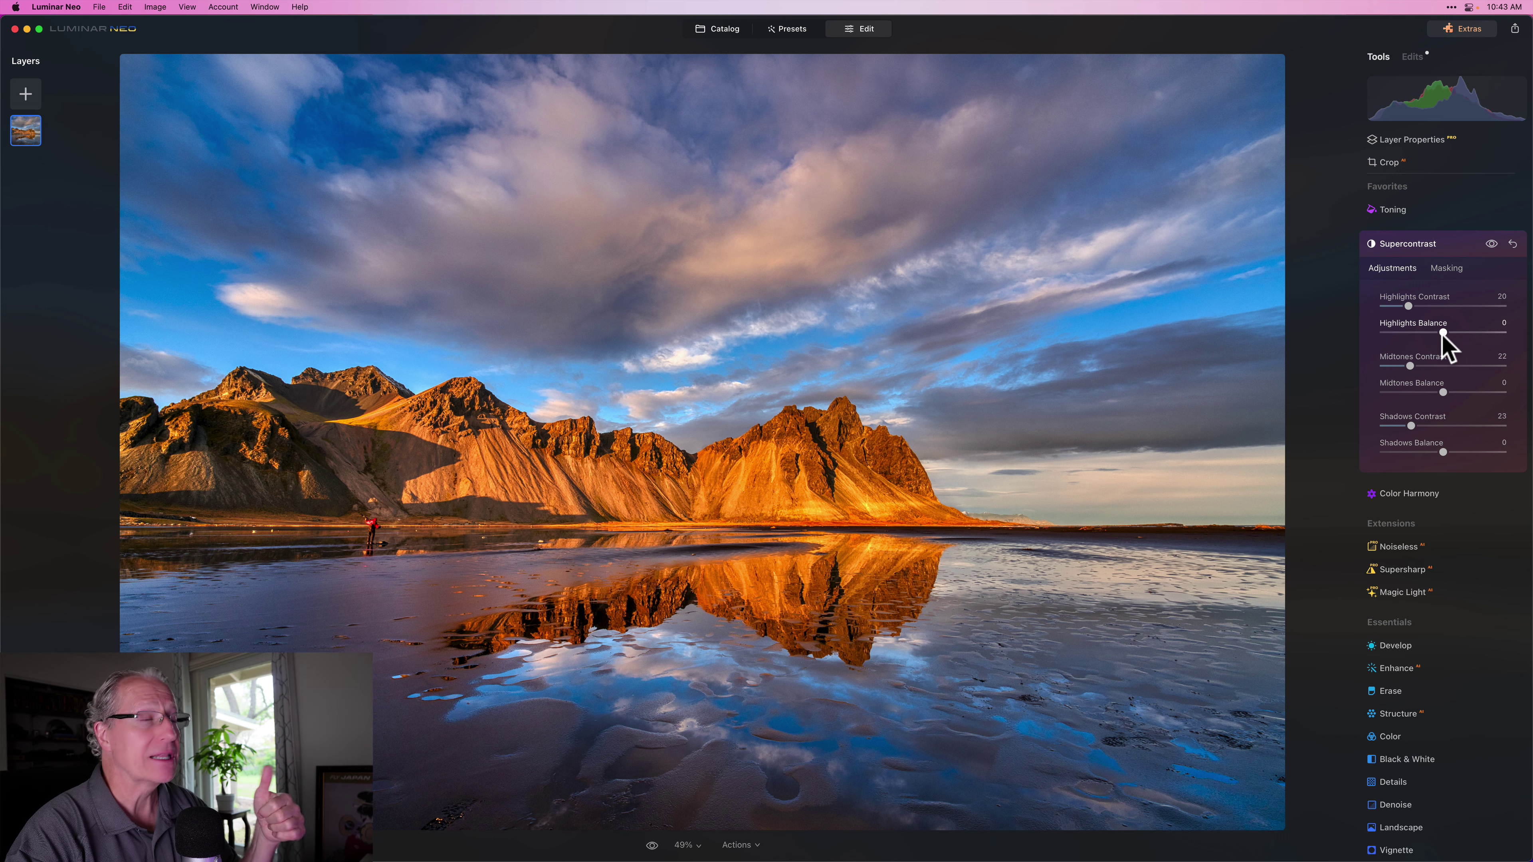
pyautogui.moveTo(1440, 333); pyautogui.dragTo(1393, 334)
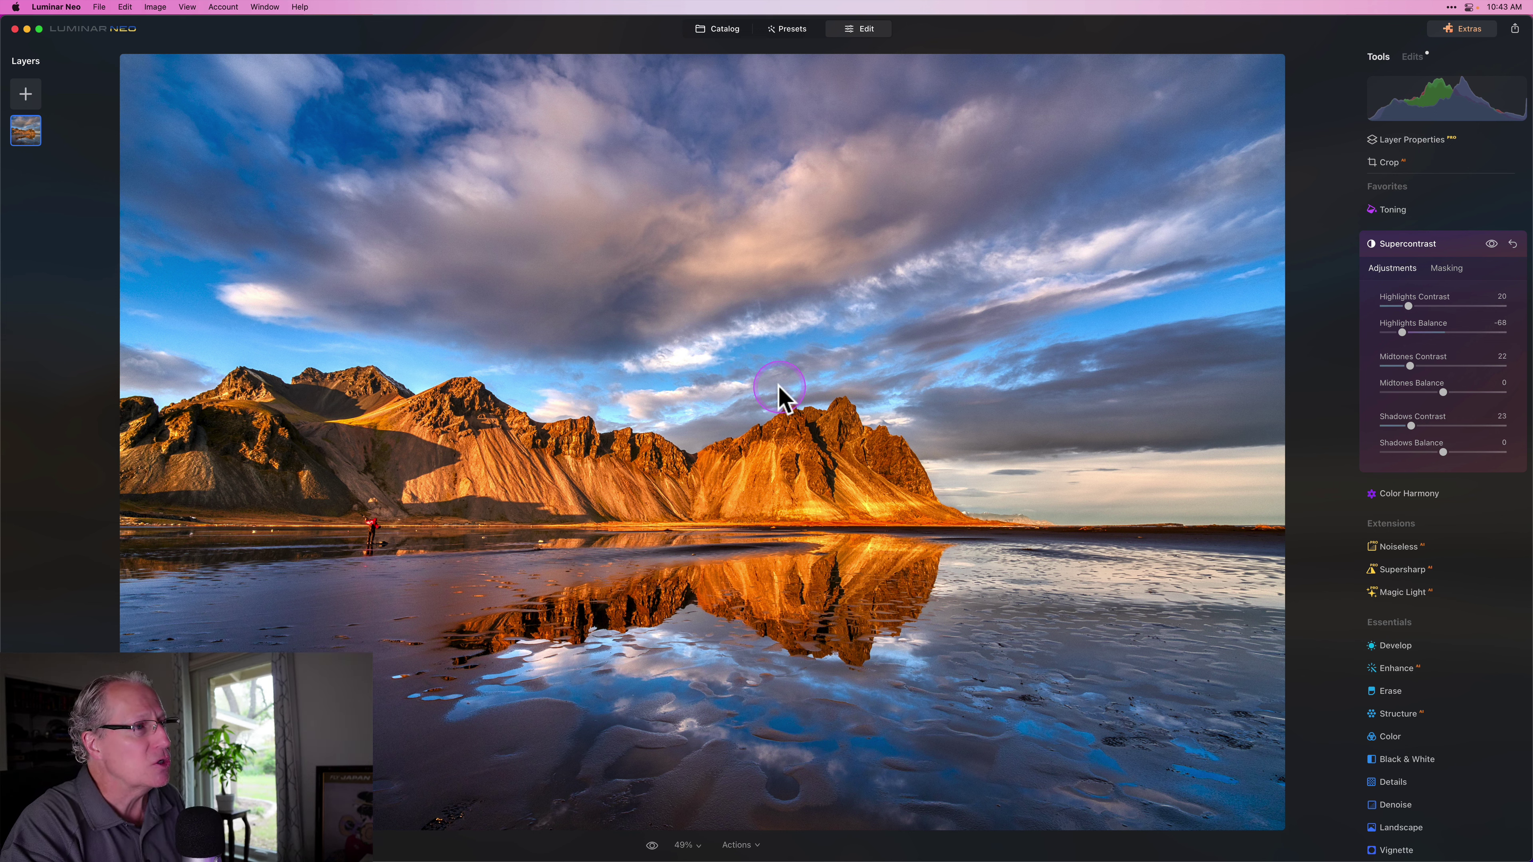
pyautogui.click(892, 382)
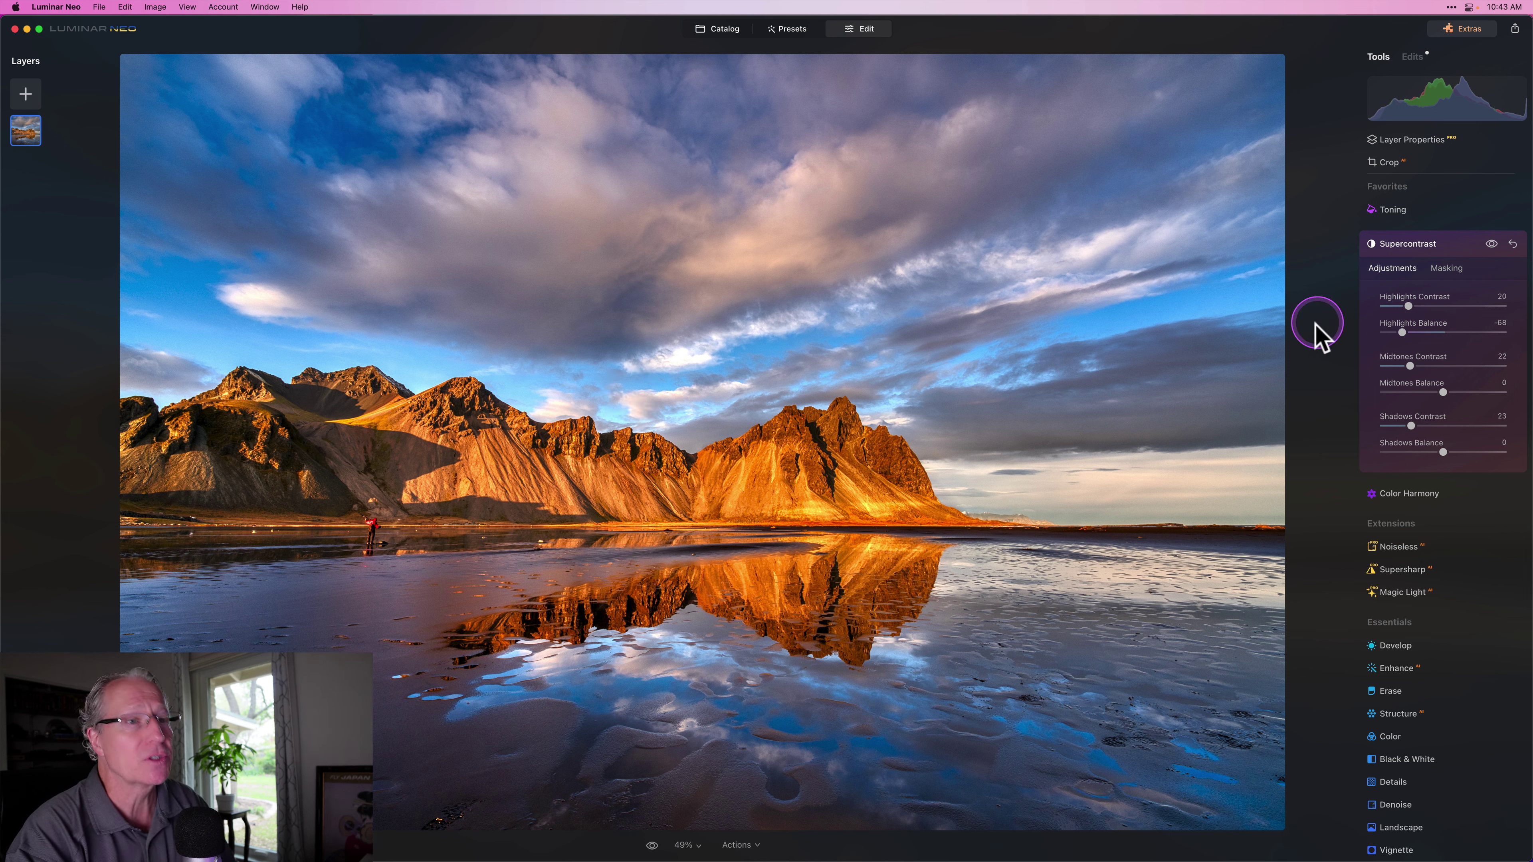
pyautogui.click(1209, 421)
pyautogui.press('j')
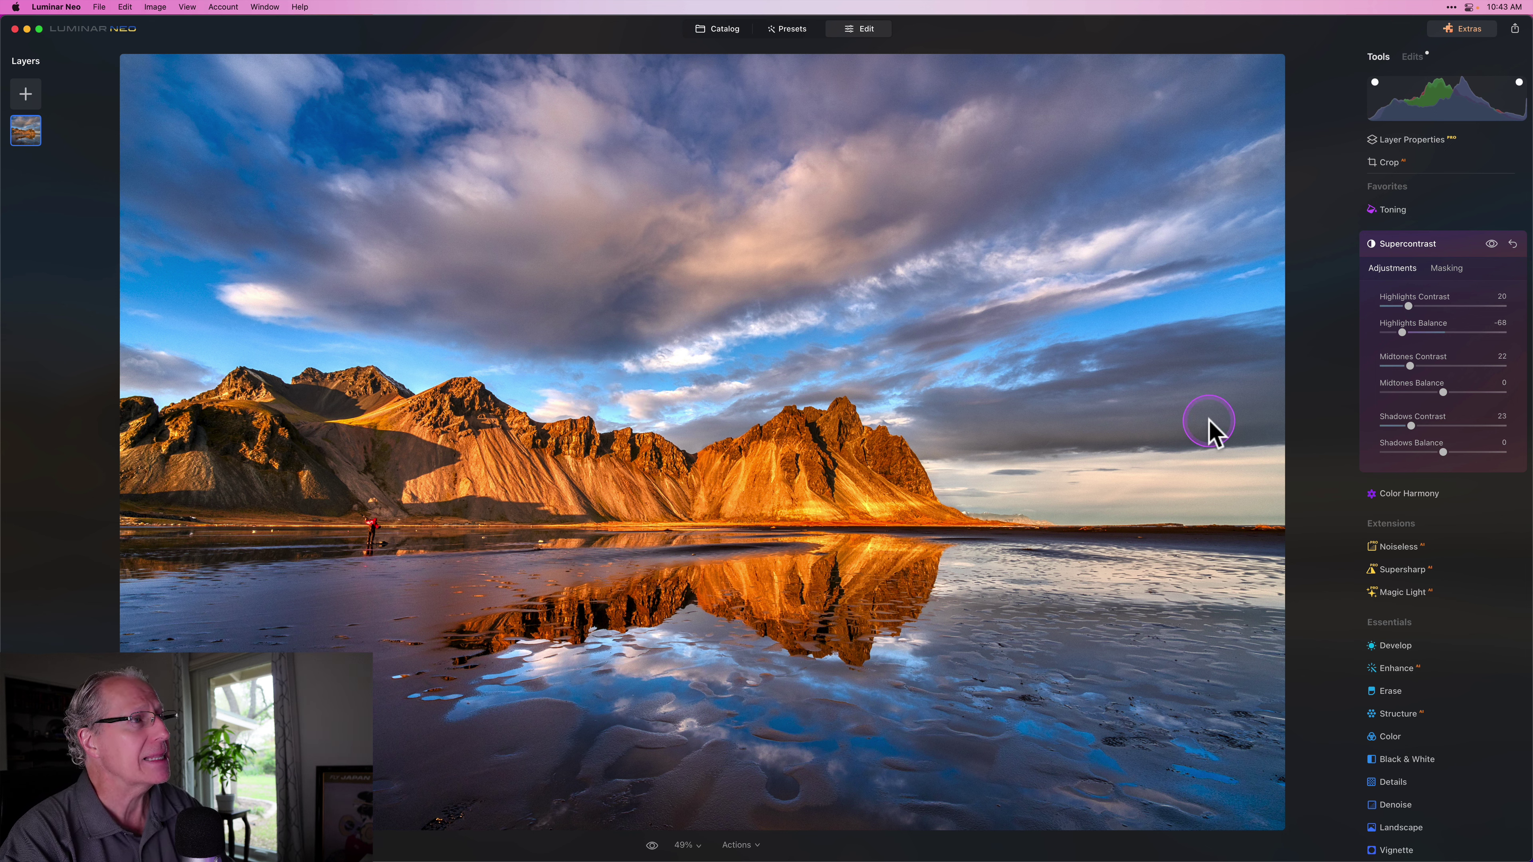
pyautogui.click(1008, 356)
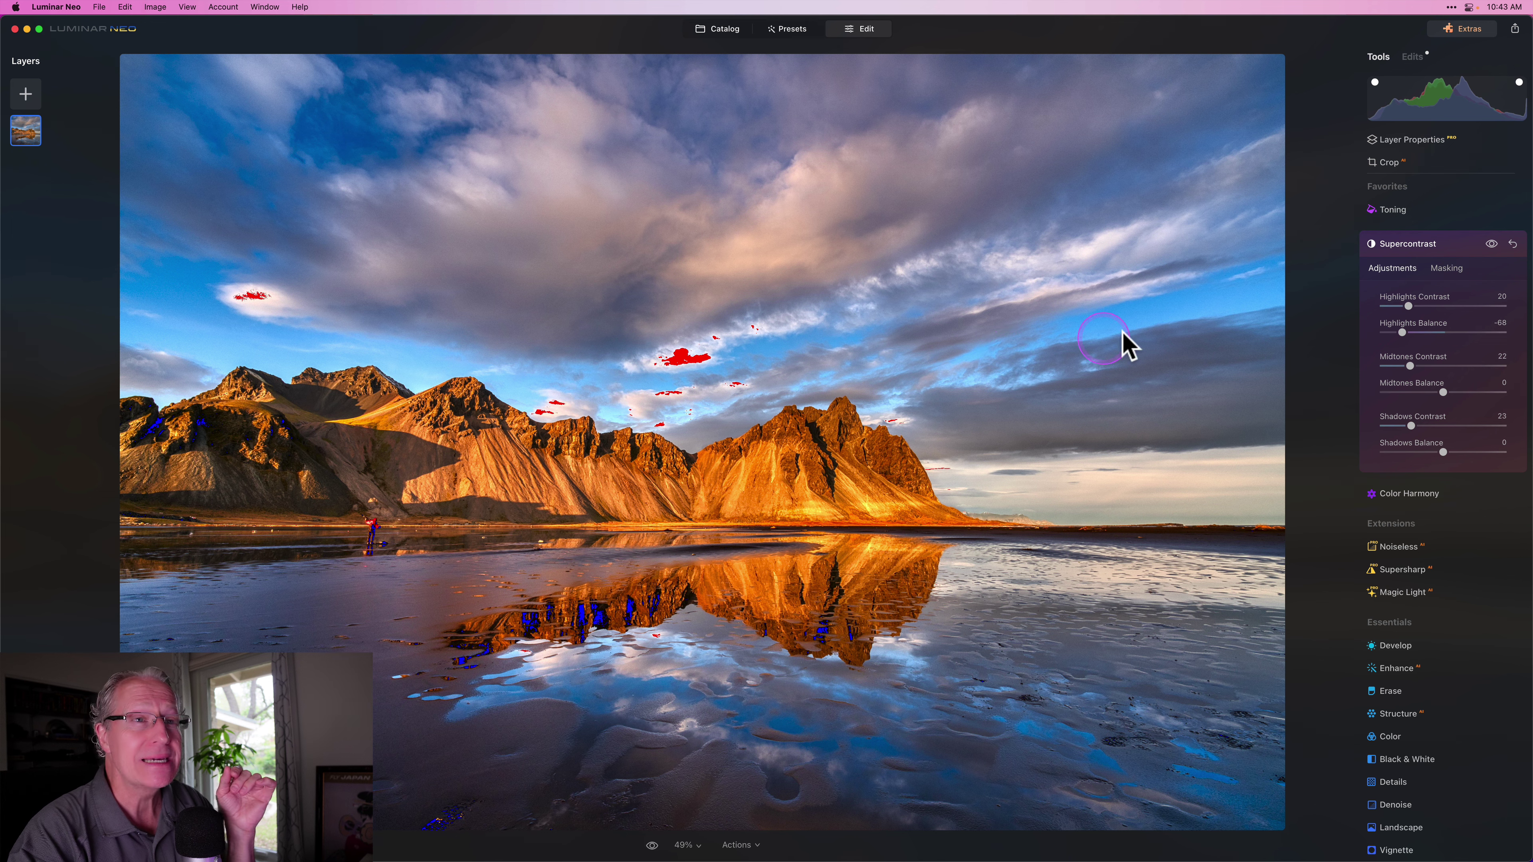
pyautogui.moveTo(1395, 339); pyautogui.dragTo(1440, 333)
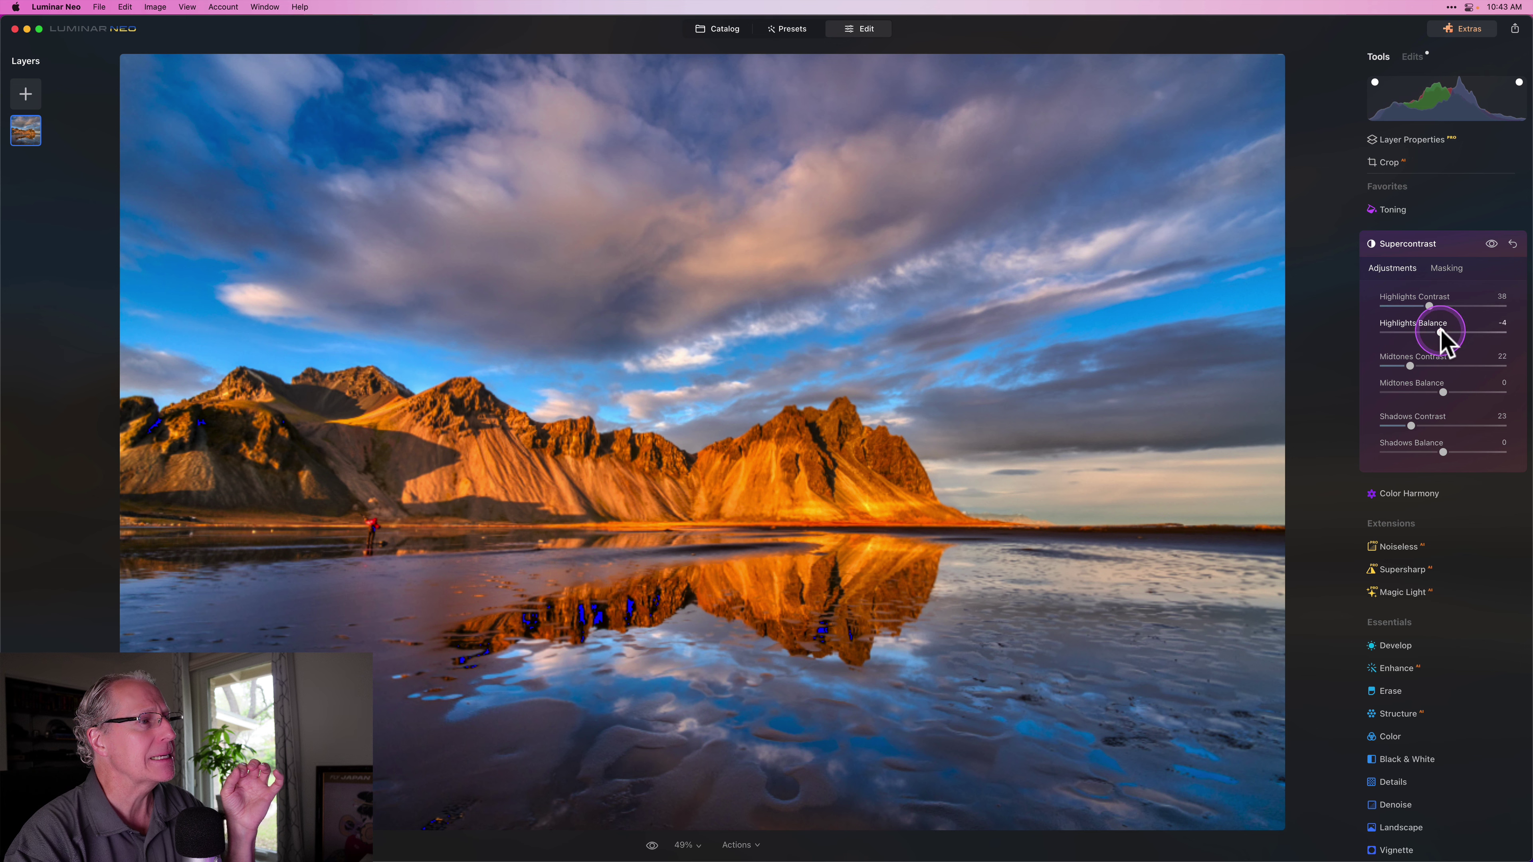
# Set Supercontrast Midtones Balance to -49 and Shadows Balance to 8.
pyautogui.click(1491, 245)
pyautogui.click(1488, 247)
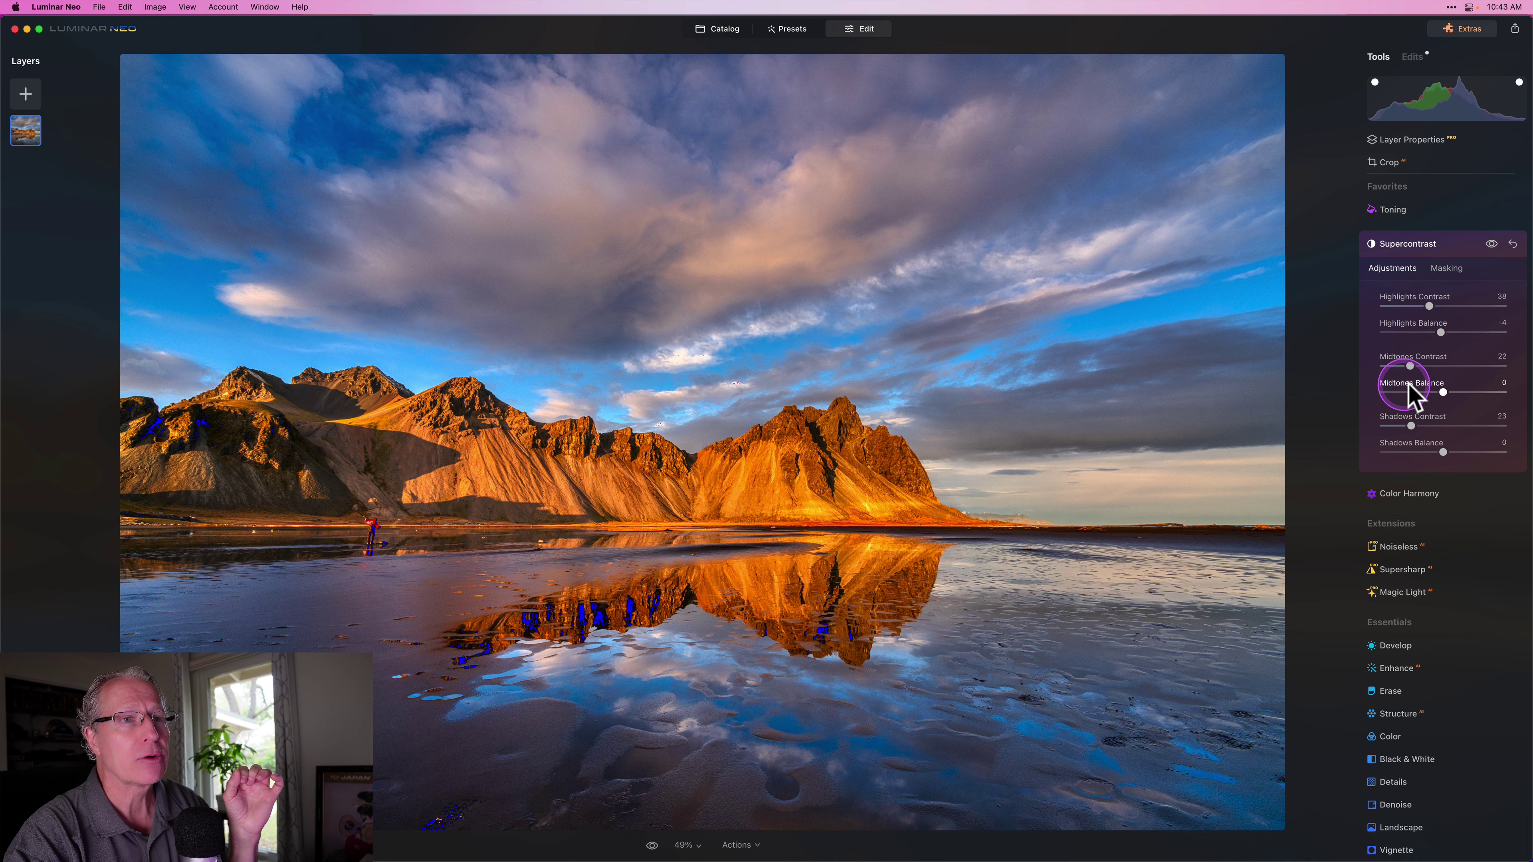
pyautogui.moveTo(1443, 391)
pyautogui.mouseDown()
pyautogui.moveTo(1415, 391)
pyautogui.moveTo(1476, 391)
pyautogui.moveTo(1413, 392)
pyautogui.mouseUp()
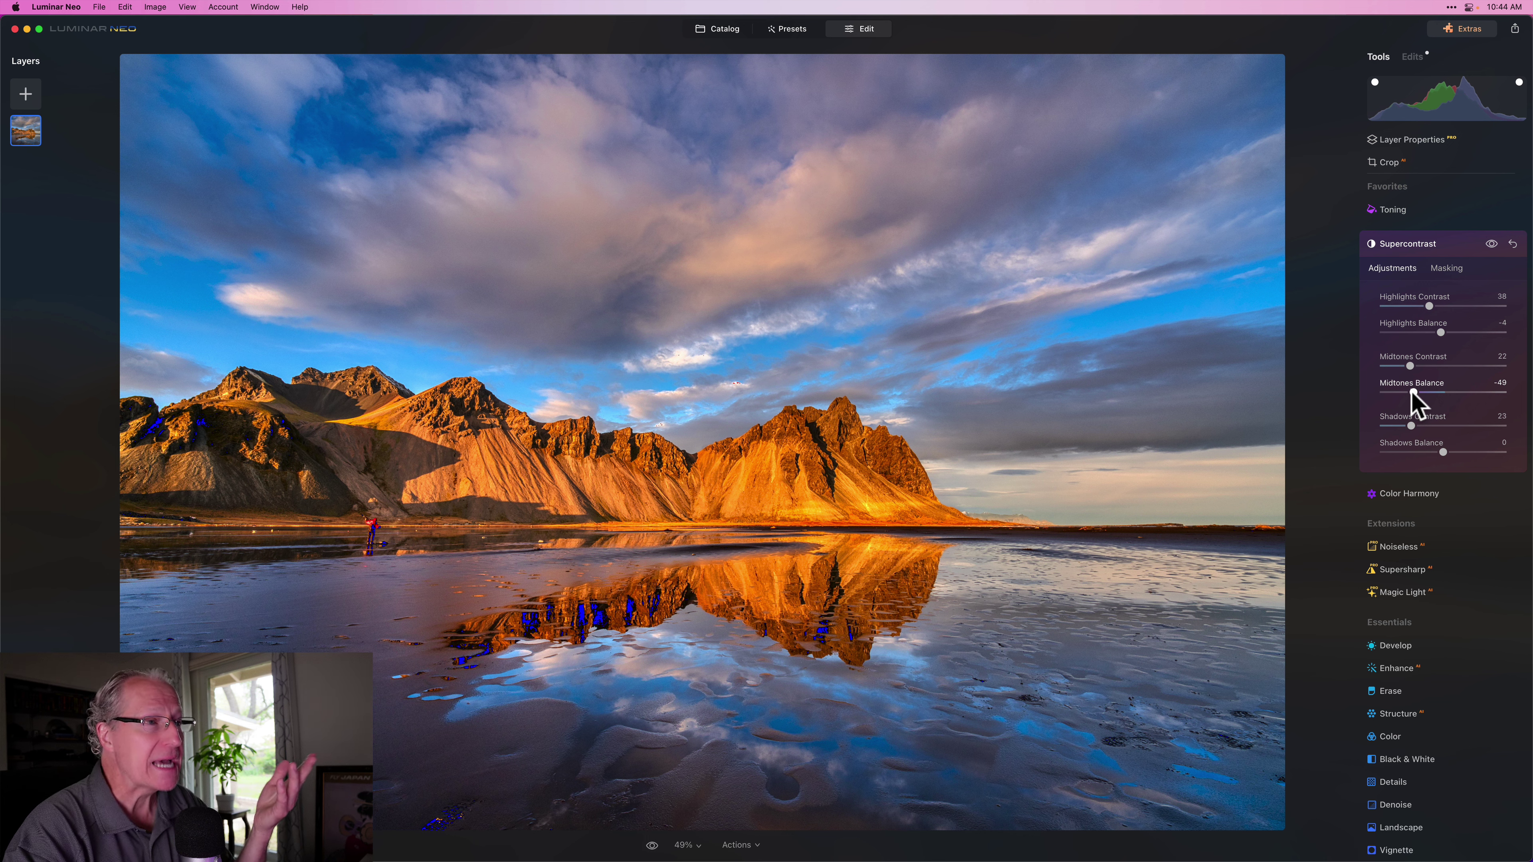
pyautogui.click(1393, 466)
pyautogui.moveTo(1442, 450); pyautogui.dragTo(1447, 453)
# Toggle Supercontrast off and on to compare, then collapse its settings.
pyautogui.click(1490, 244)
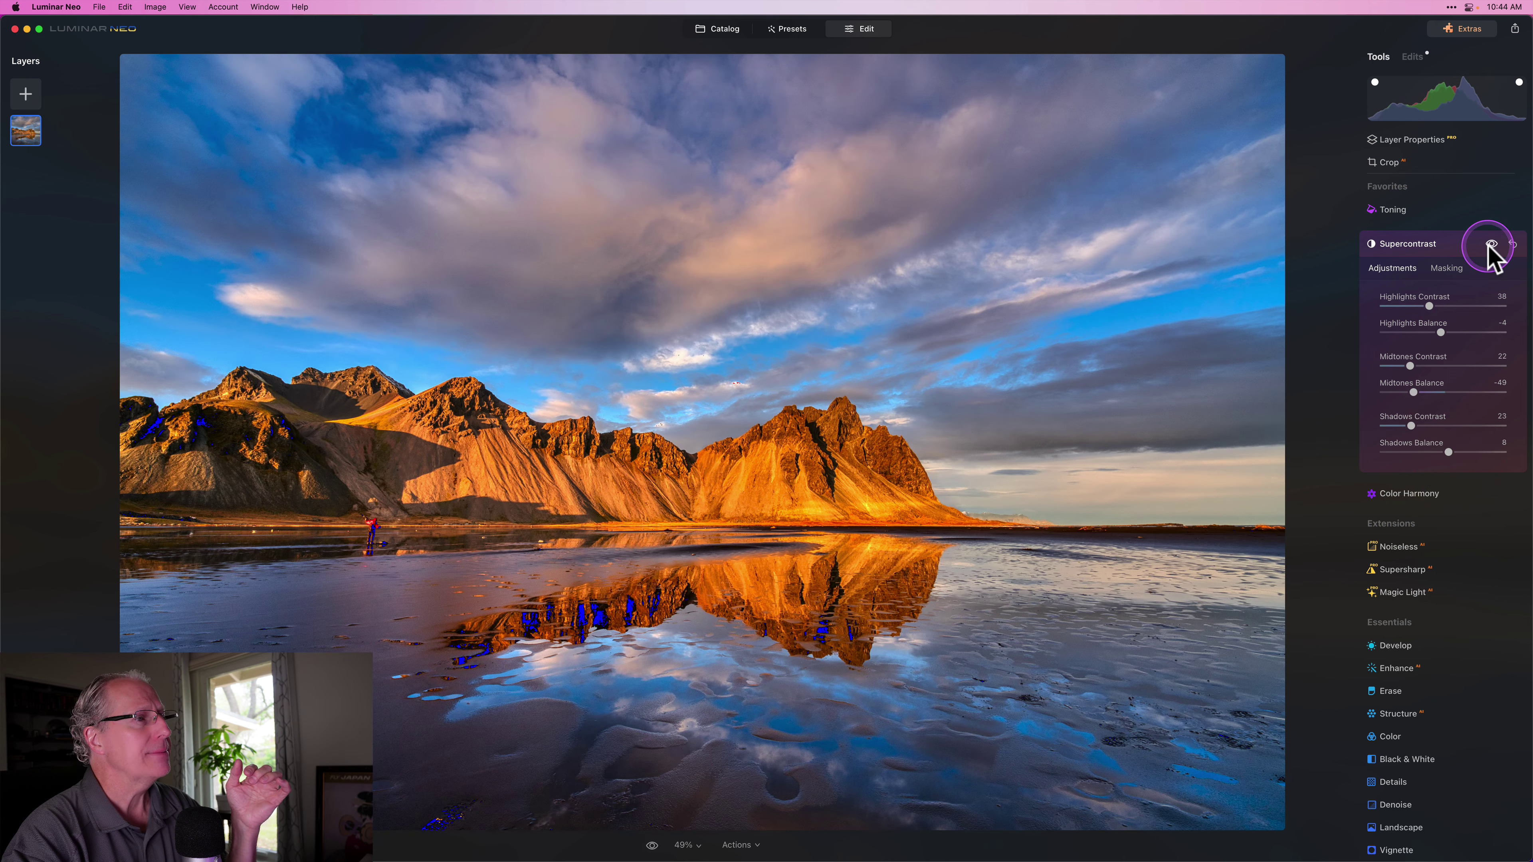
pyautogui.click(1490, 244)
pyautogui.click(1489, 244)
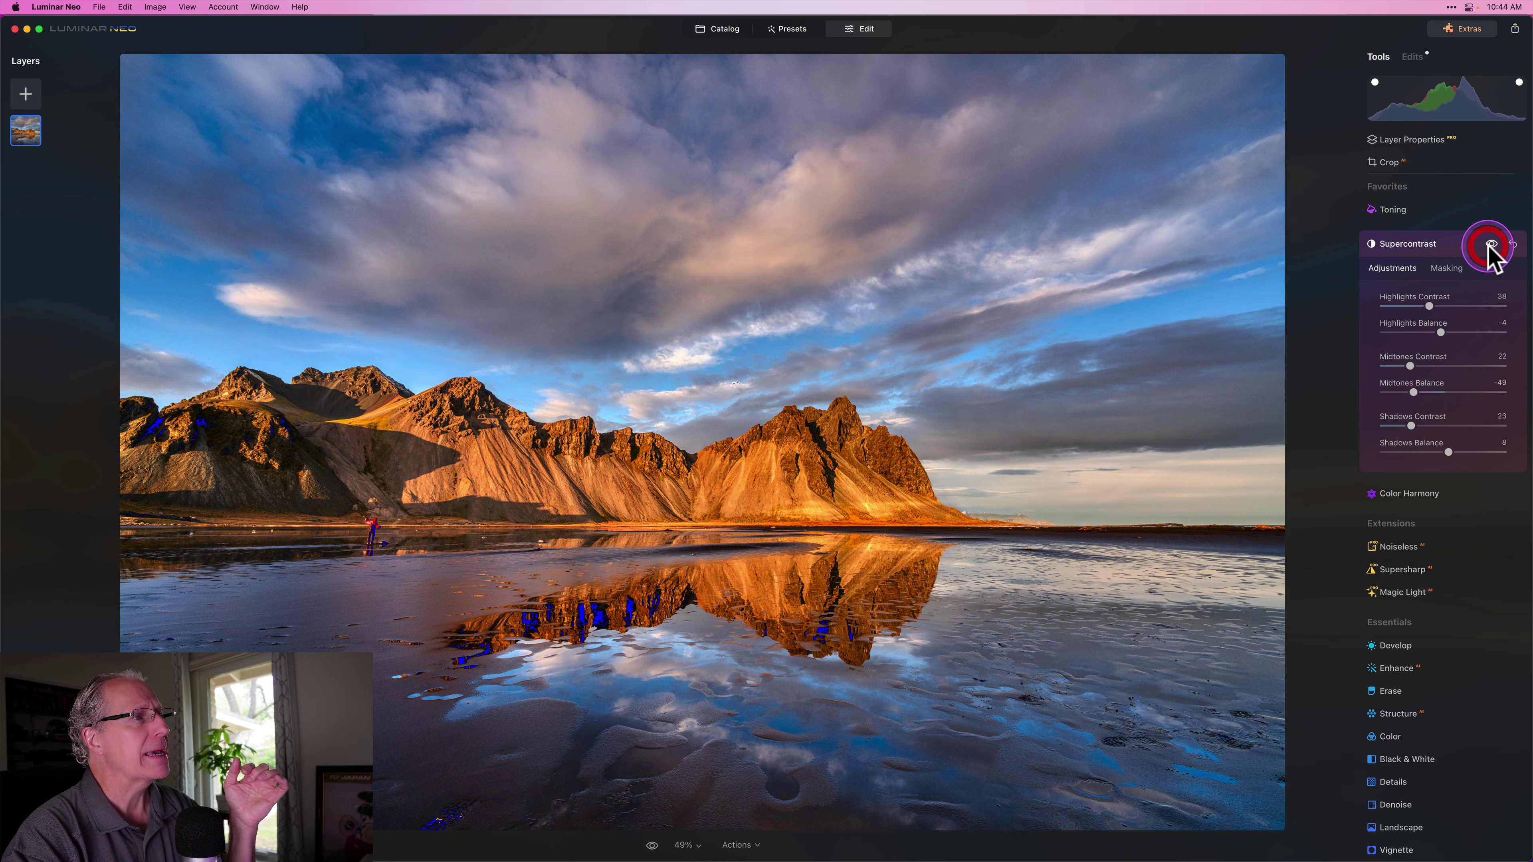
pyautogui.click(1437, 247)
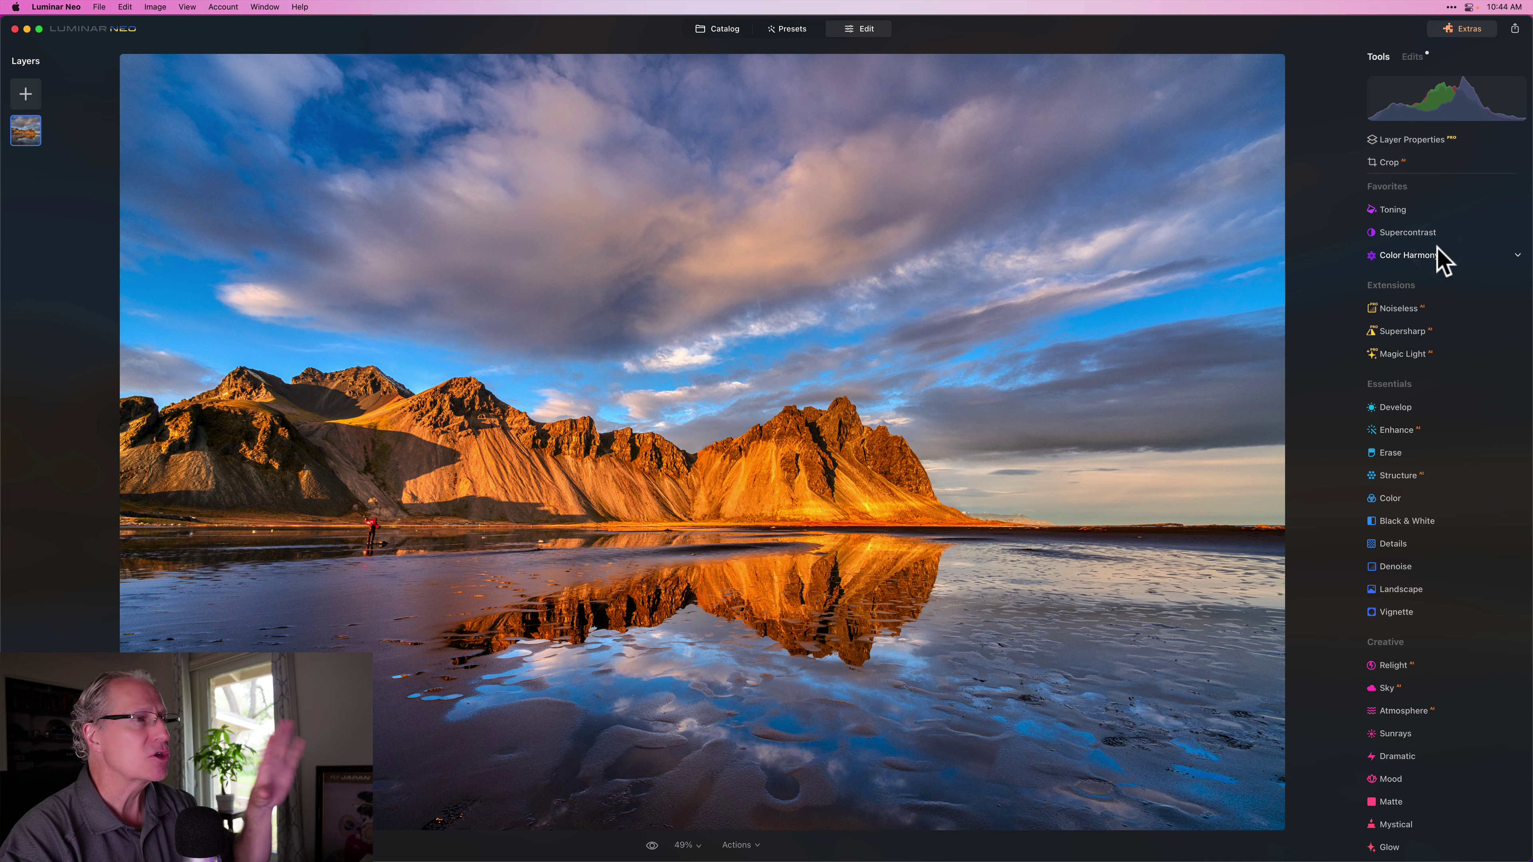
# Open Color and lower the HSL Orange saturation to -21.
pyautogui.click(1426, 292)
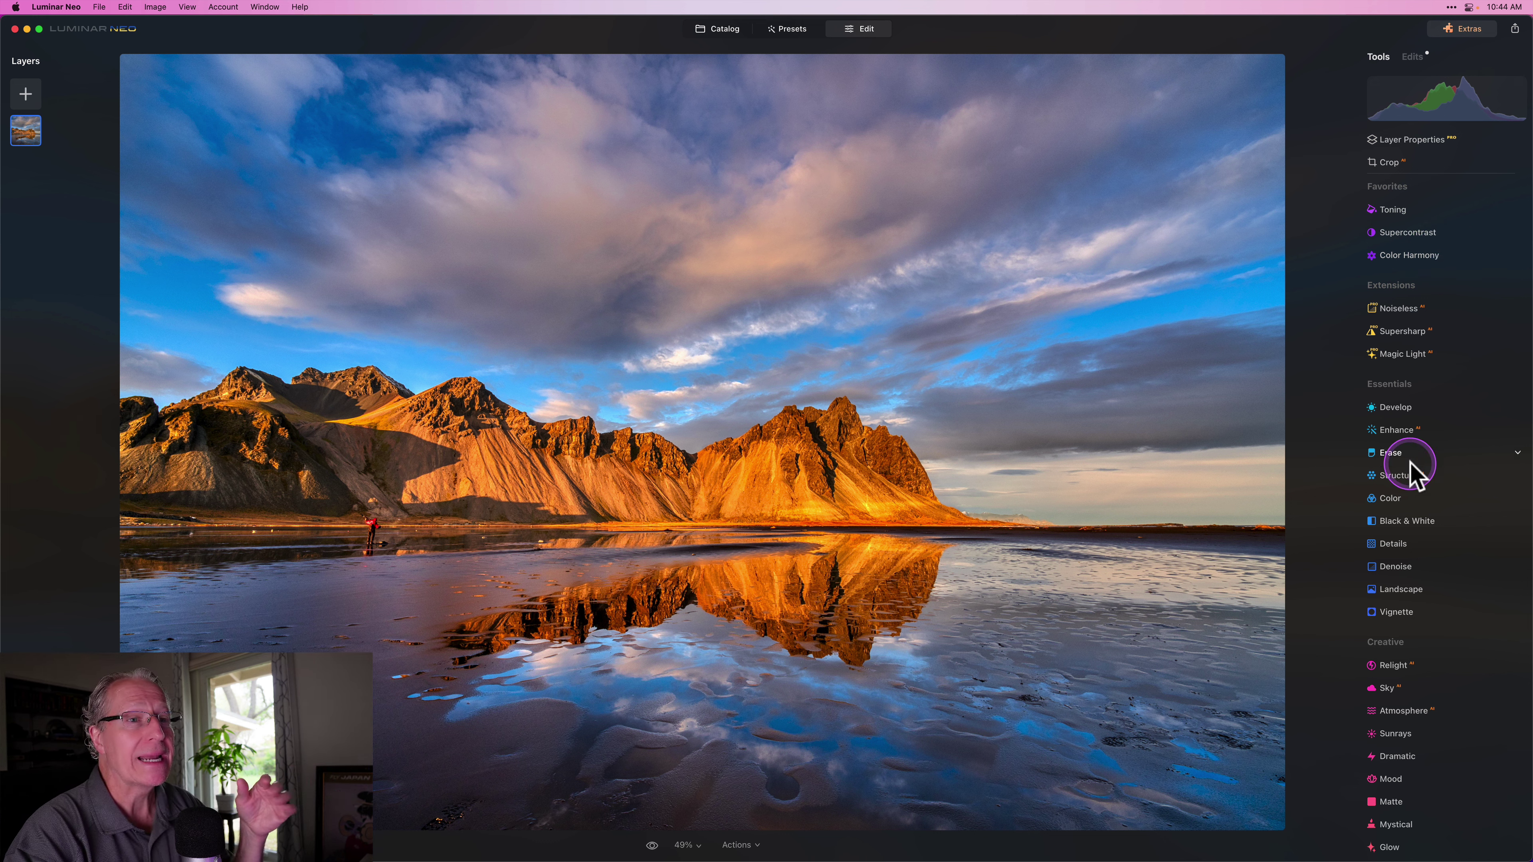
pyautogui.click(1391, 499)
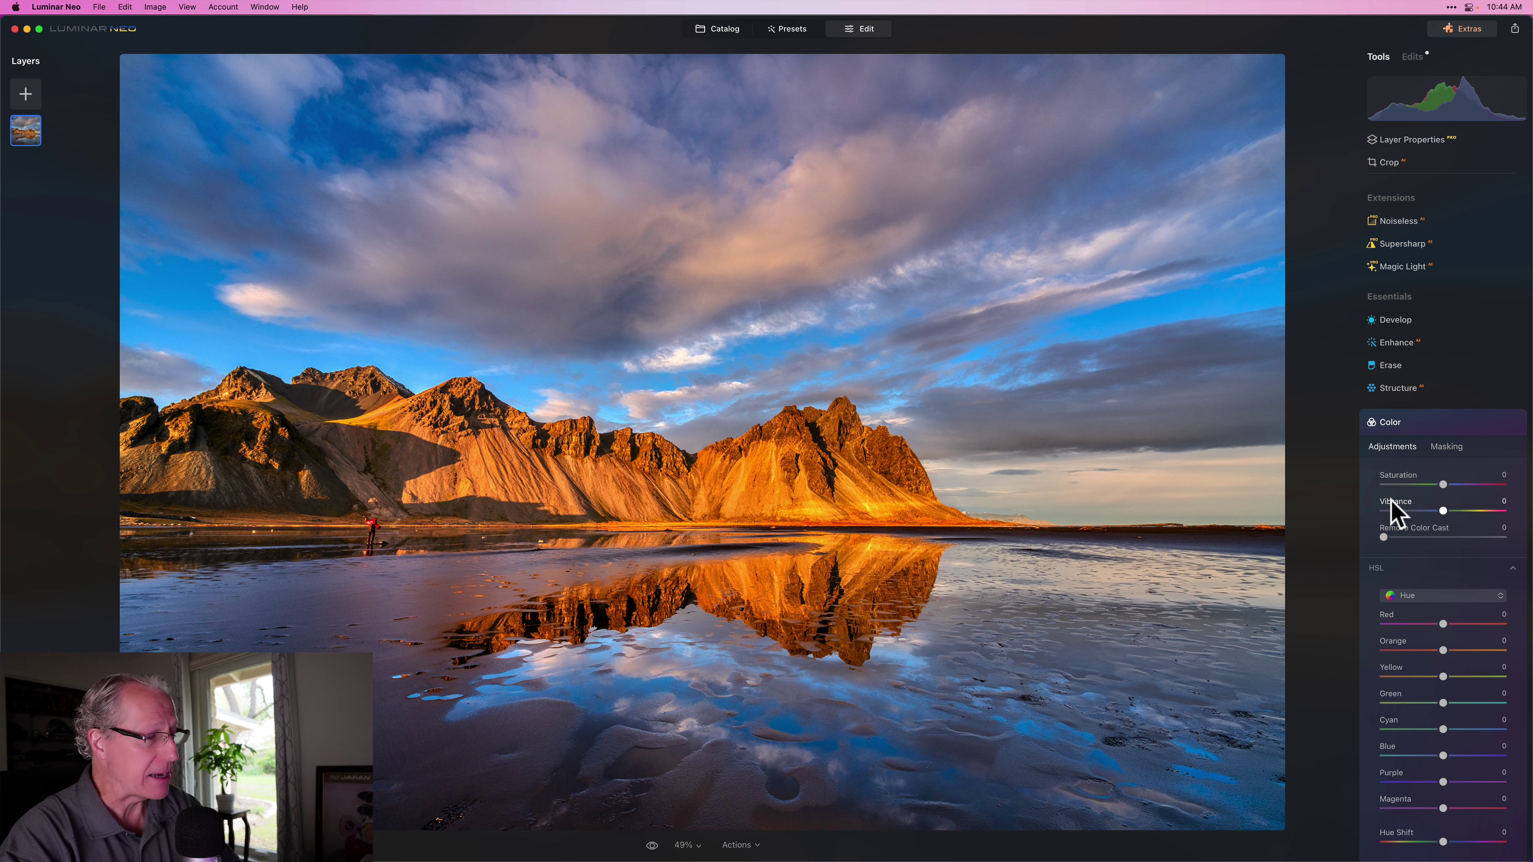
pyautogui.scroll(-5, 1387, 529)
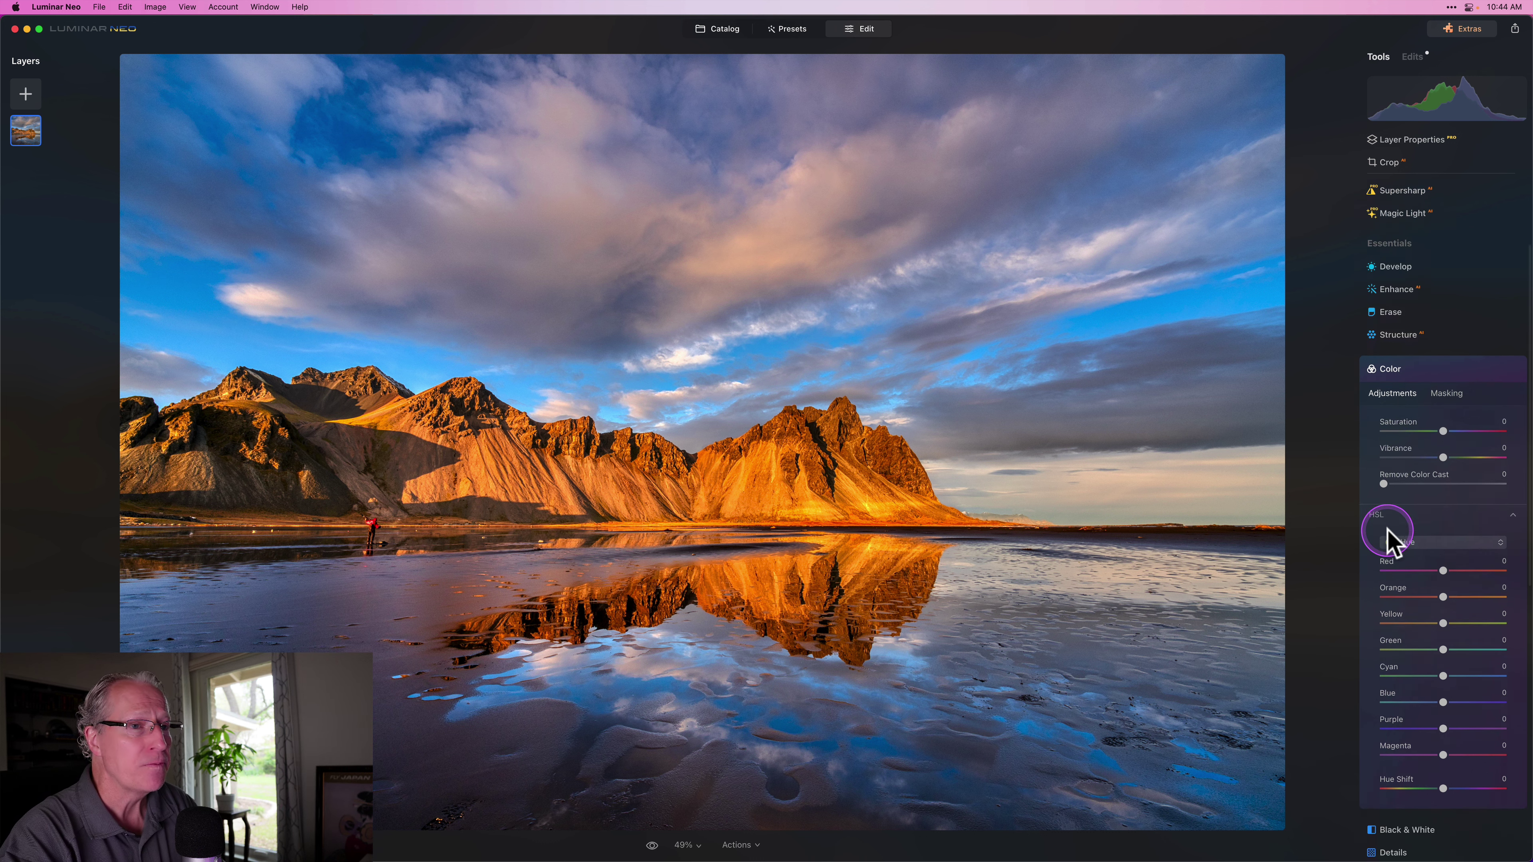
pyautogui.click(1417, 477)
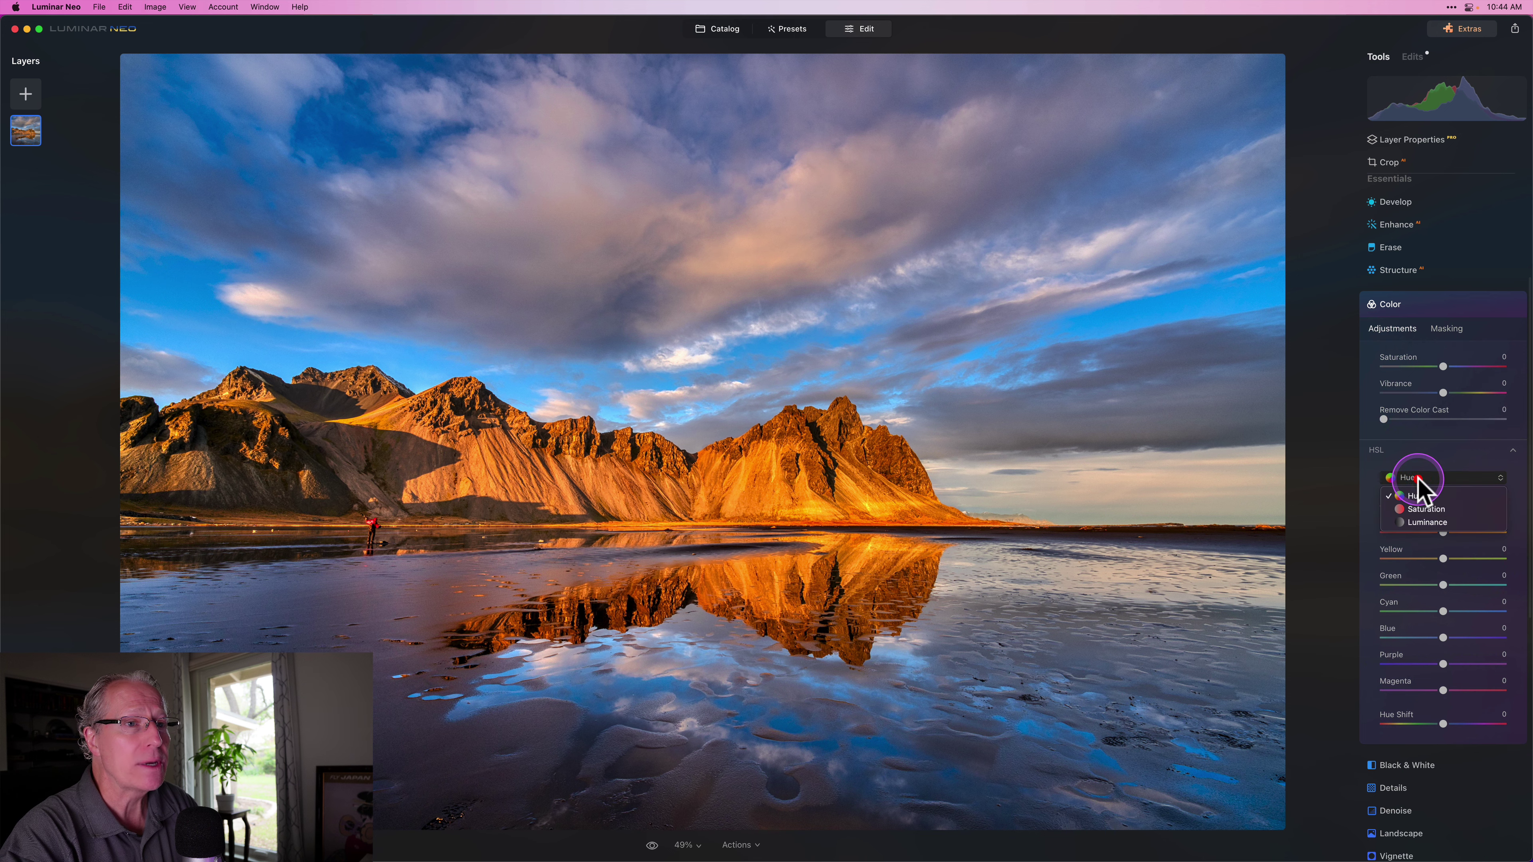
pyautogui.click(1420, 509)
pyautogui.moveTo(1442, 532); pyautogui.dragTo(1436, 532)
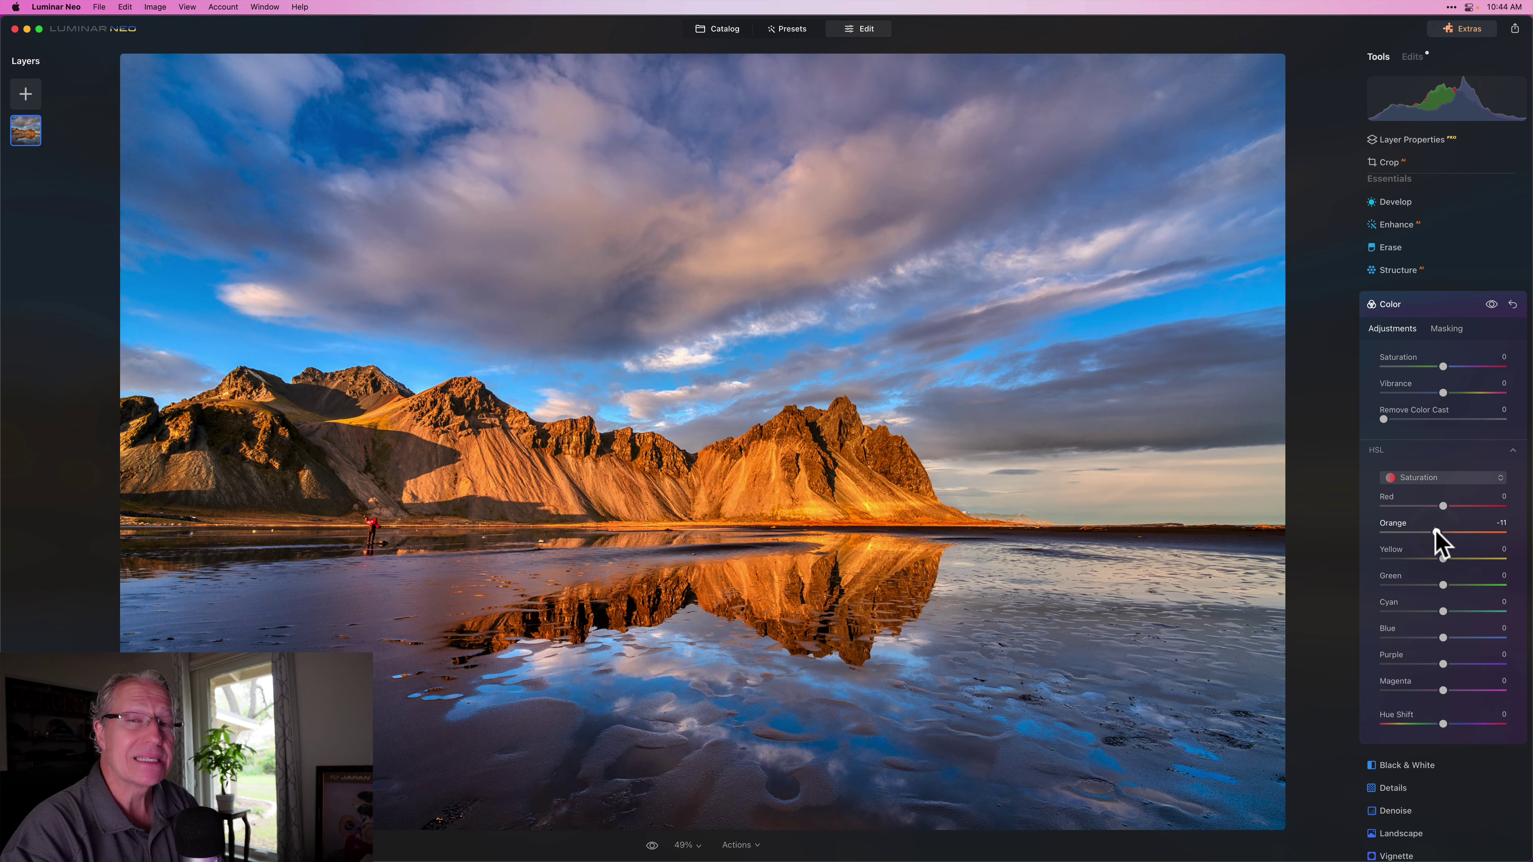
# In HSL Hue, shift Orange to -8 and Yellow to -52.
pyautogui.click(1443, 478)
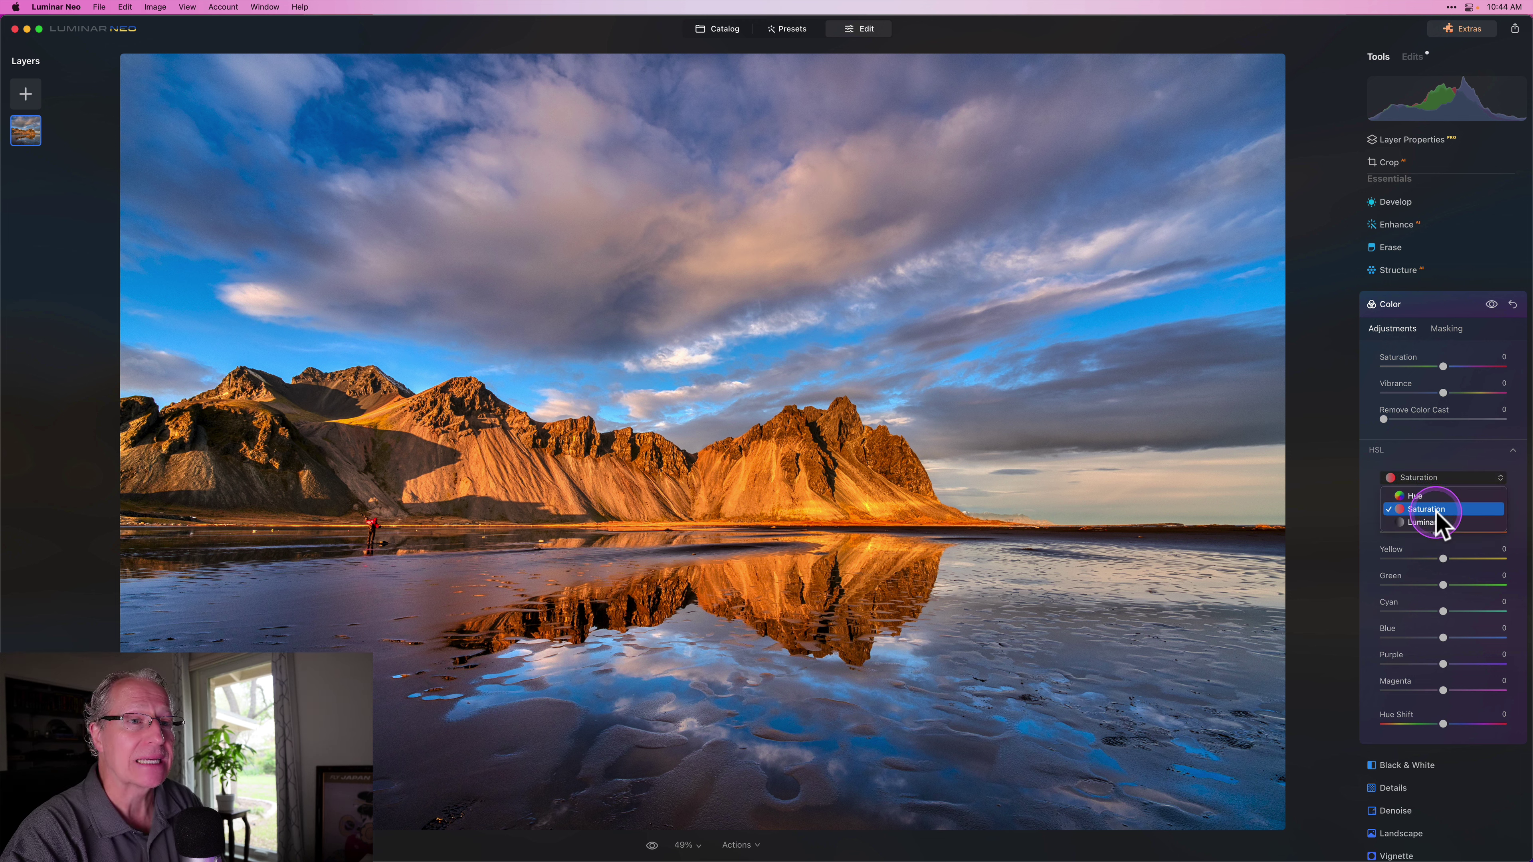
pyautogui.click(1428, 505)
pyautogui.click(1428, 496)
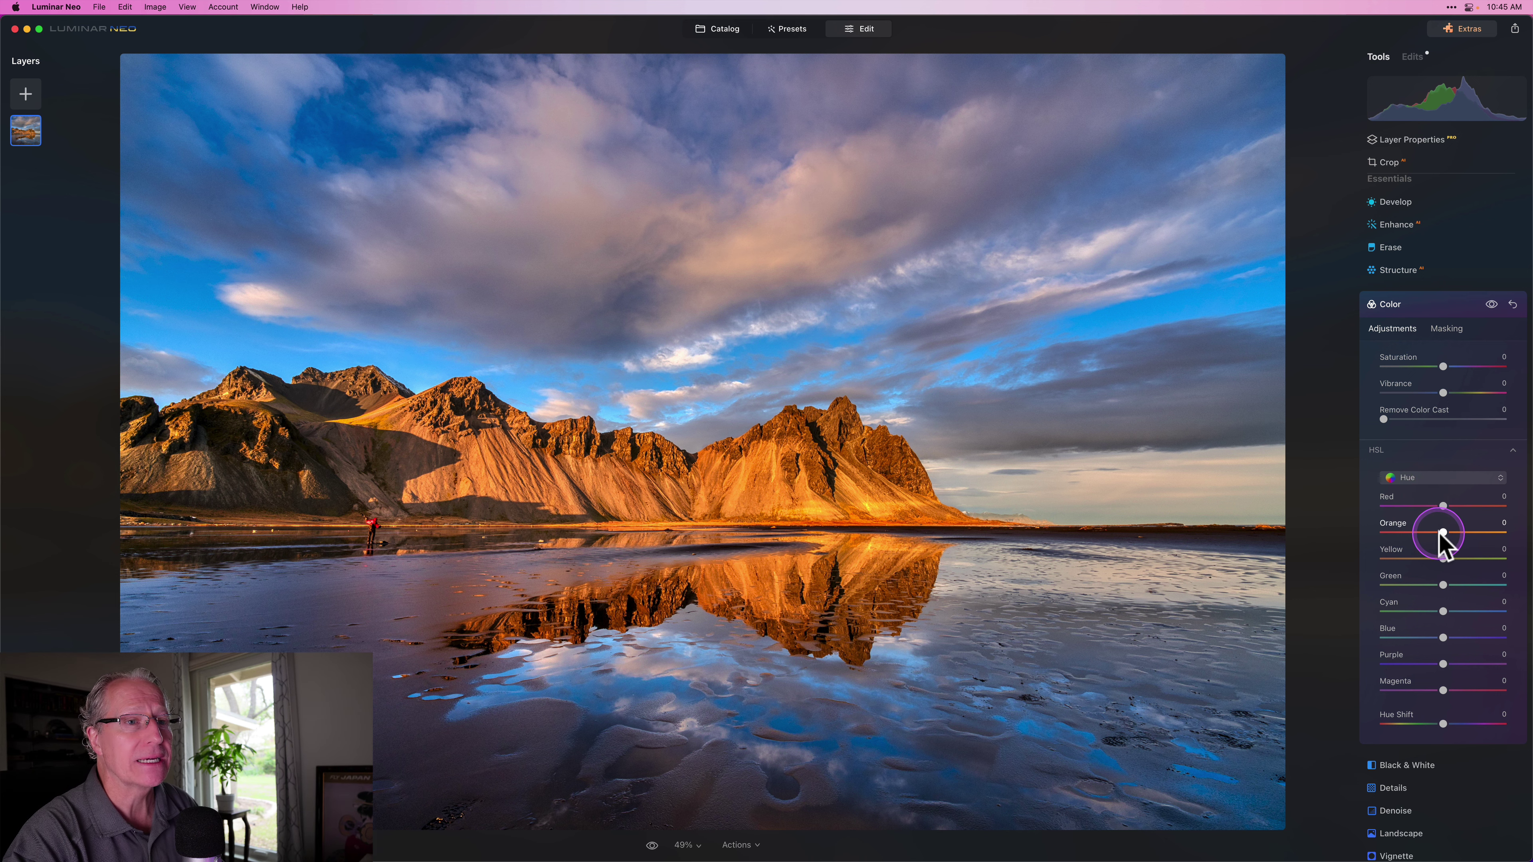
pyautogui.moveTo(1443, 534); pyautogui.dragTo(1441, 558)
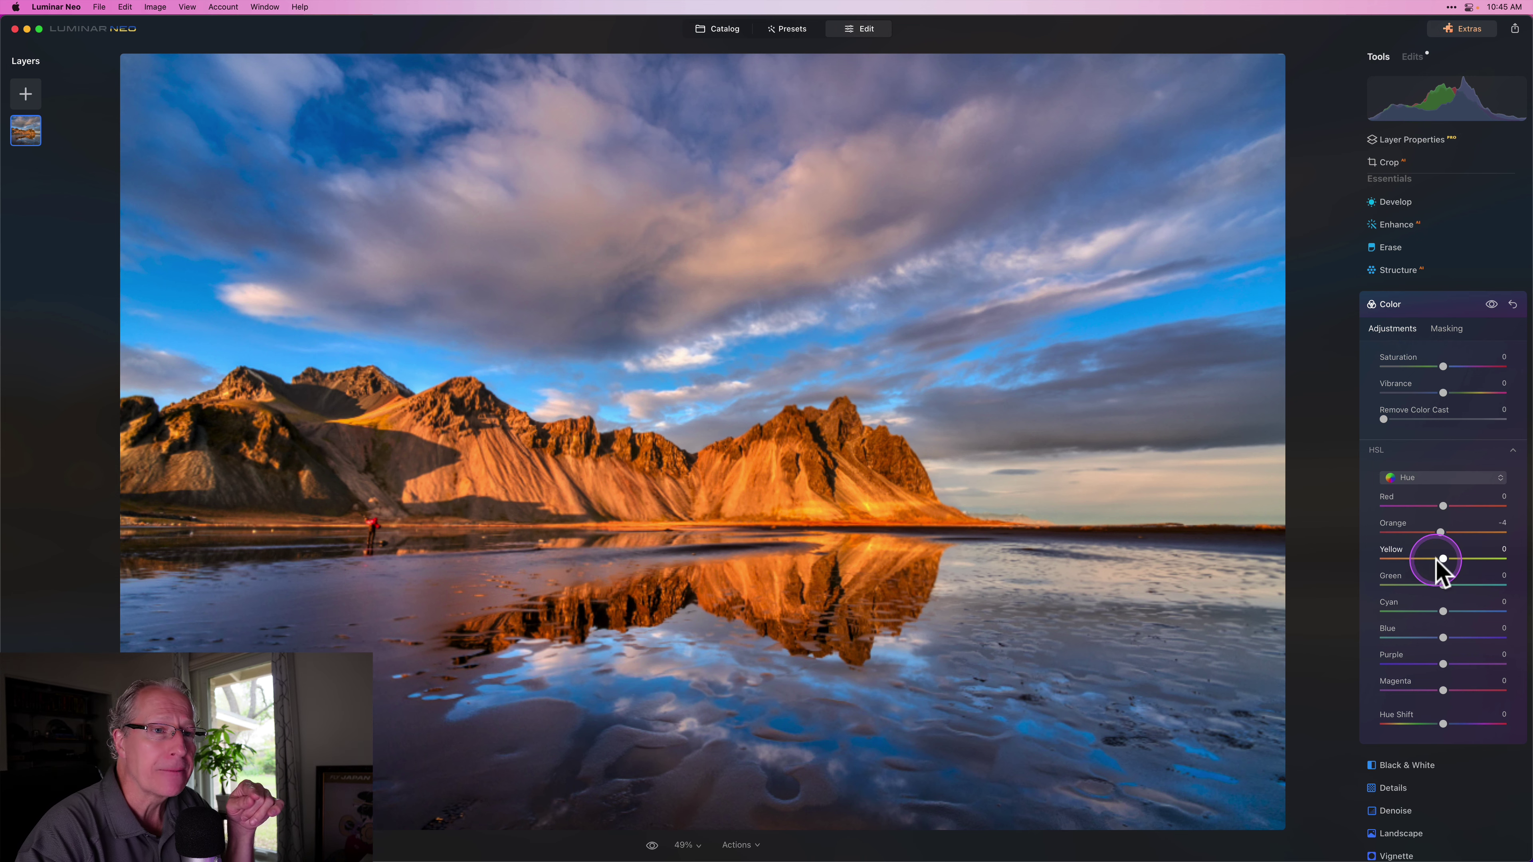
pyautogui.doubleClick(1396, 562)
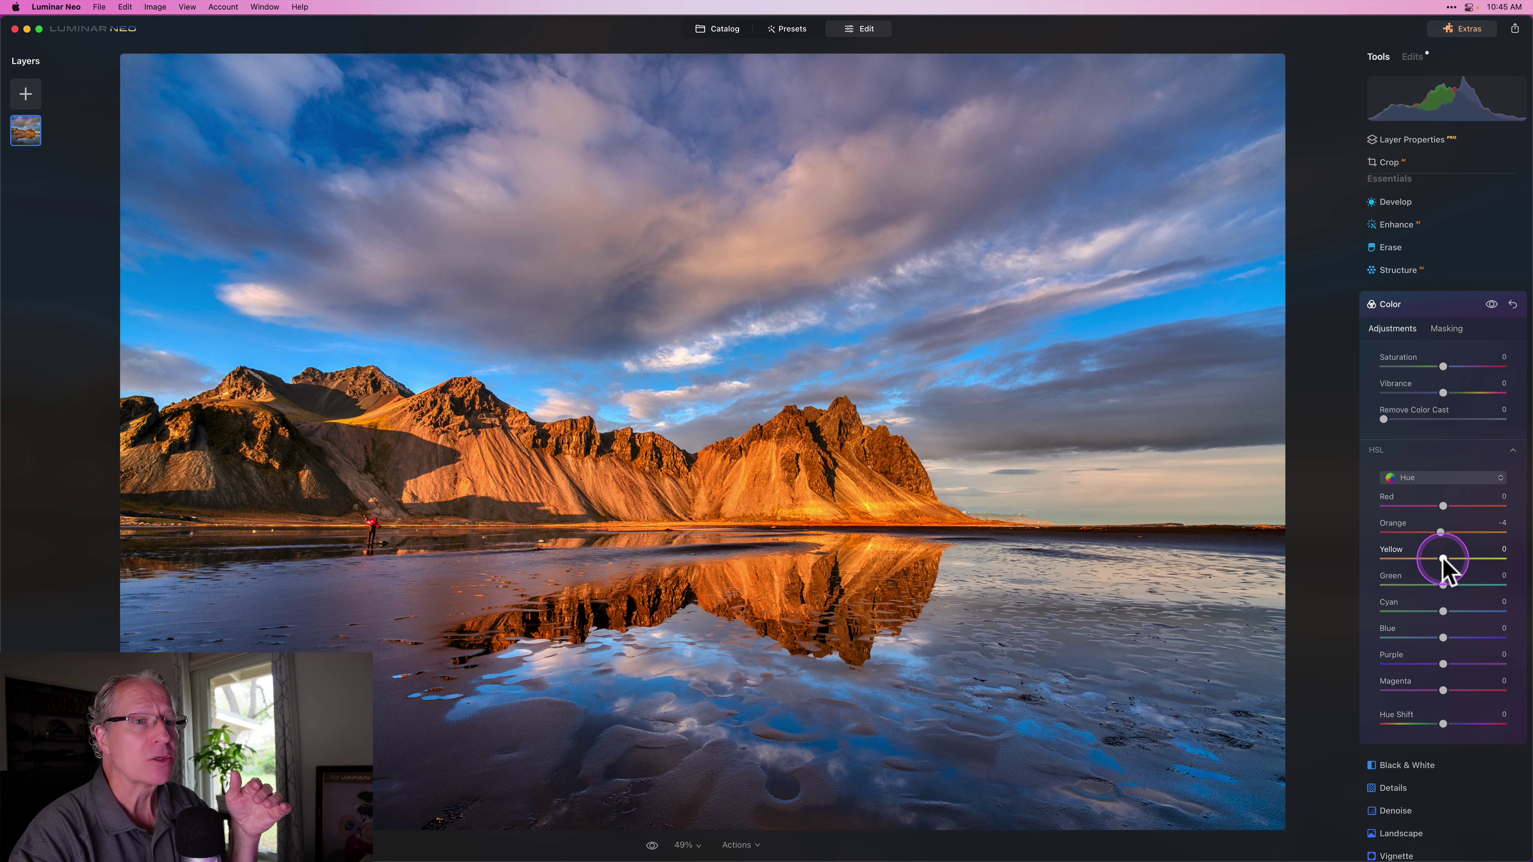
pyautogui.moveTo(1443, 558); pyautogui.dragTo(1487, 560)
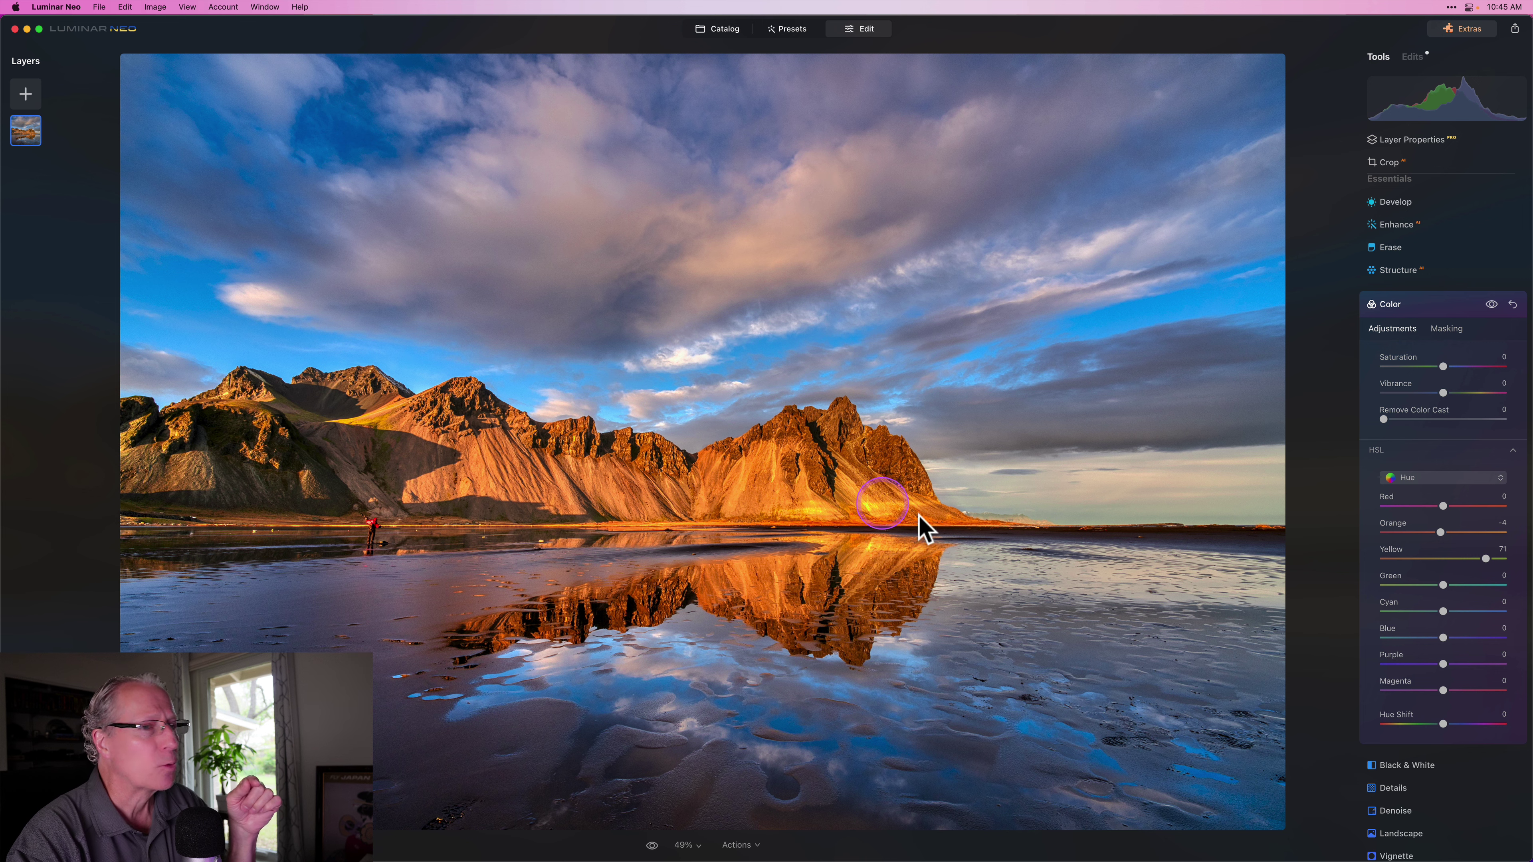
pyautogui.moveTo(1407, 559); pyautogui.dragTo(1413, 561)
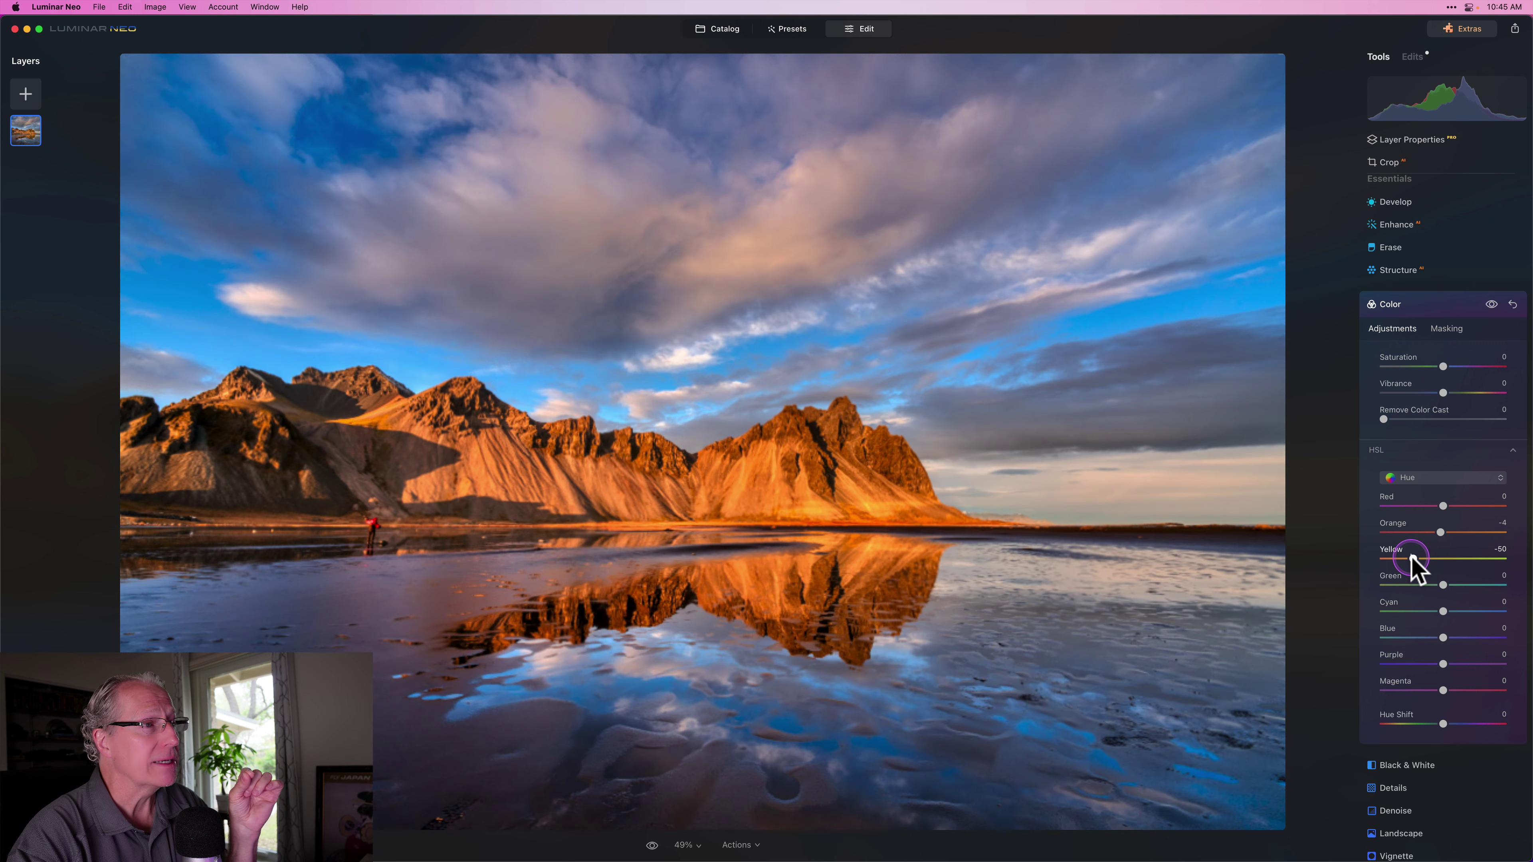
pyautogui.click(1441, 532)
pyautogui.moveTo(1413, 552); pyautogui.dragTo(1439, 533)
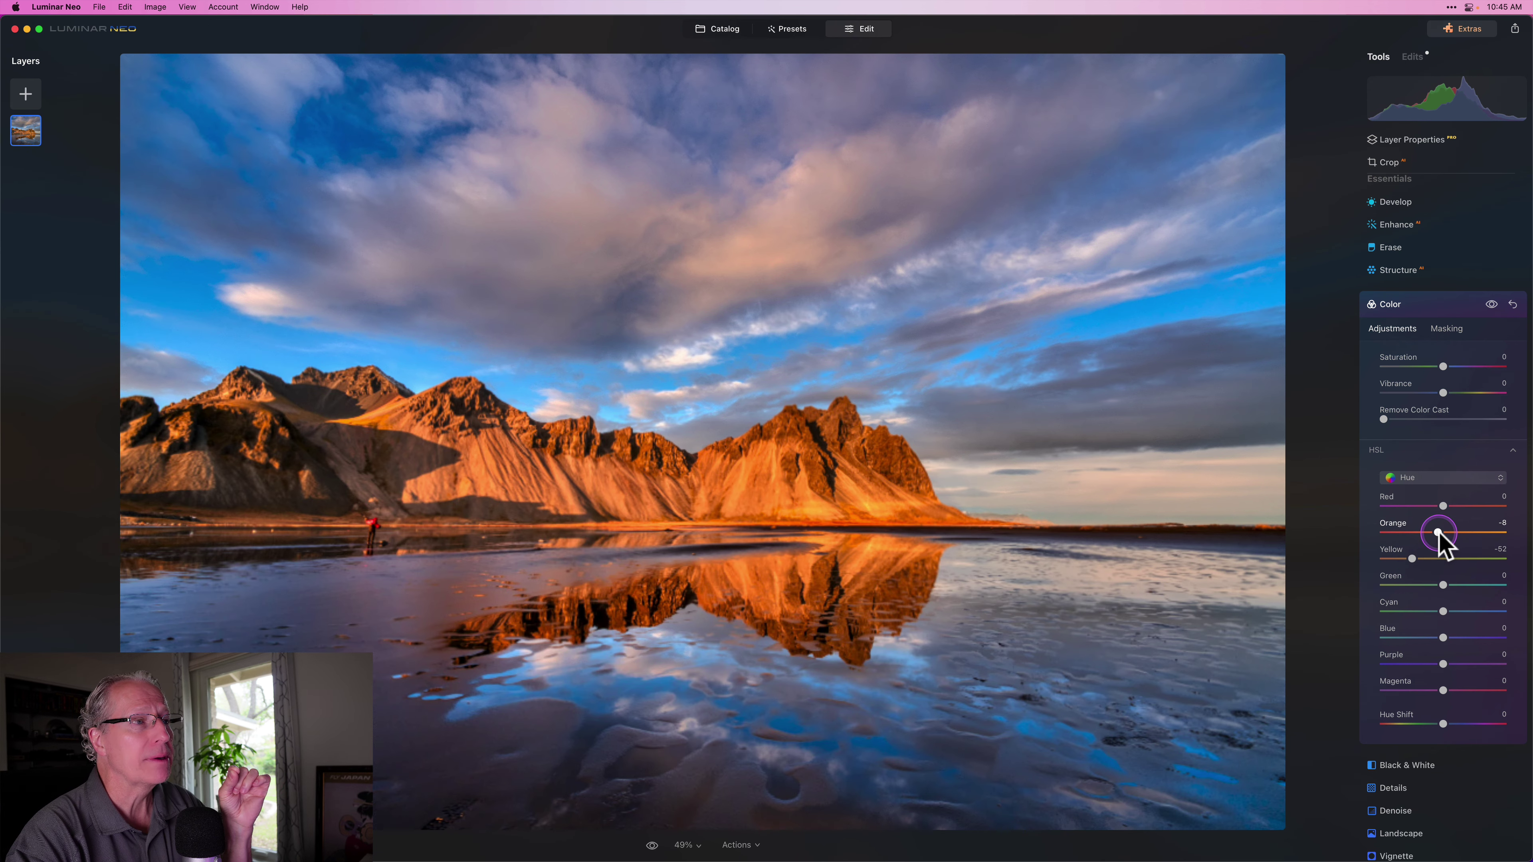
pyautogui.click(1439, 532)
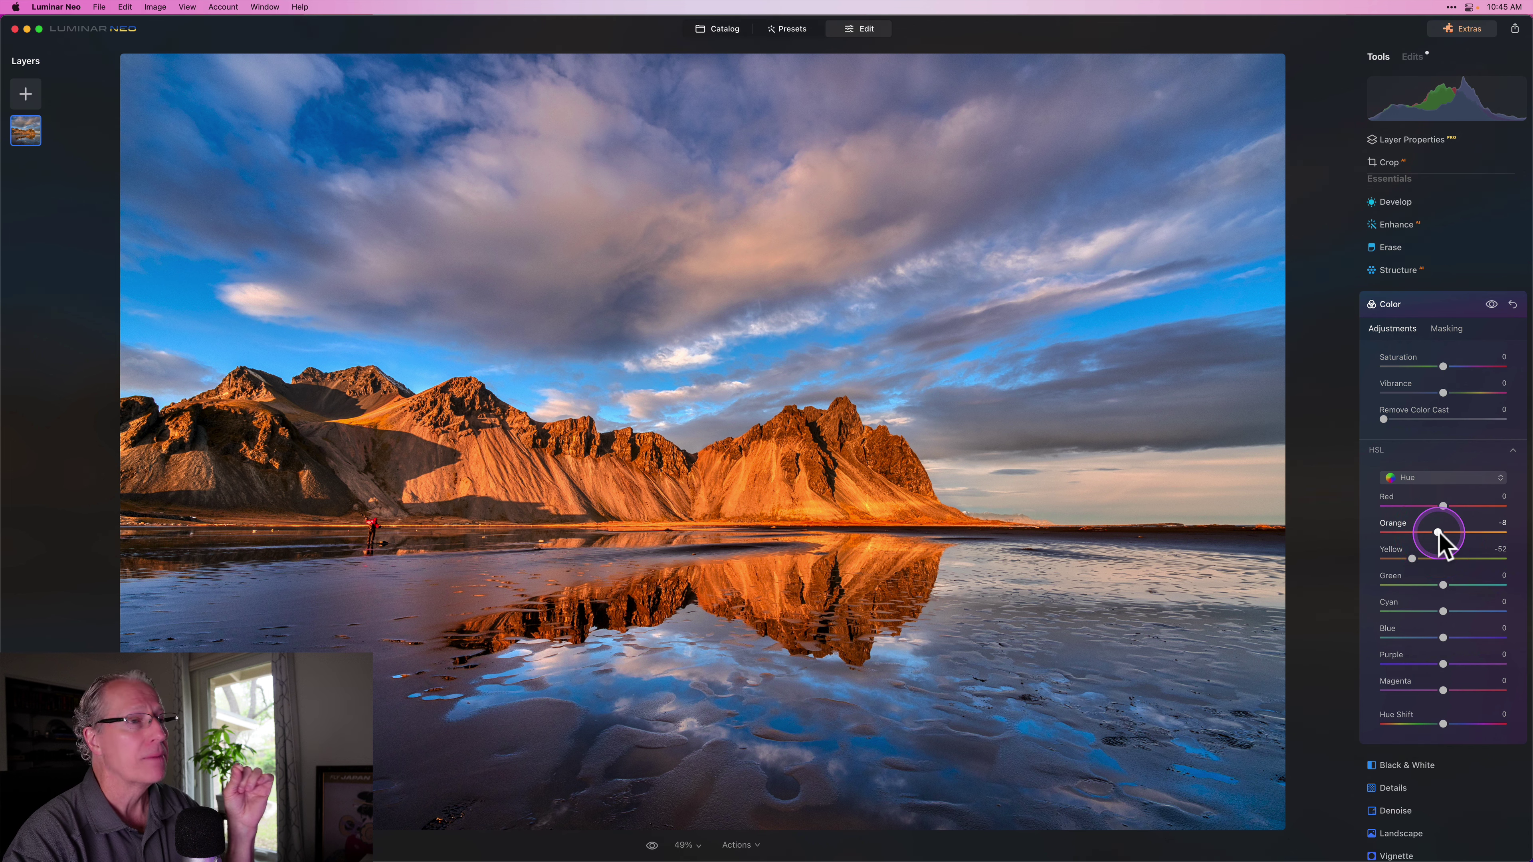
# Cut HSL Yellow saturation to -12, compare with Color toggled off, then collapse Color.
pyautogui.click(1490, 305)
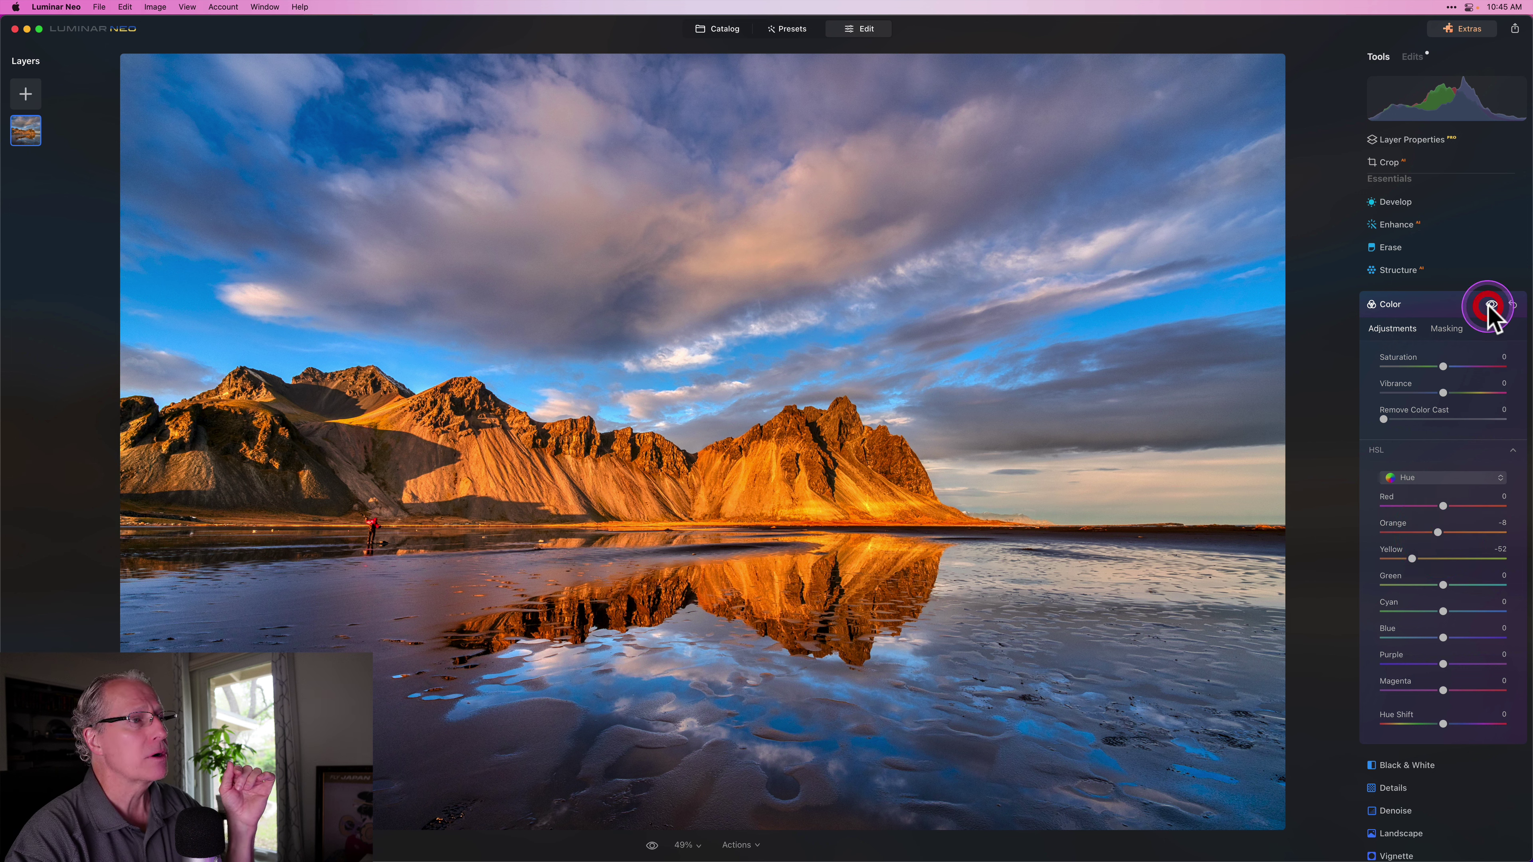
pyautogui.click(1412, 478)
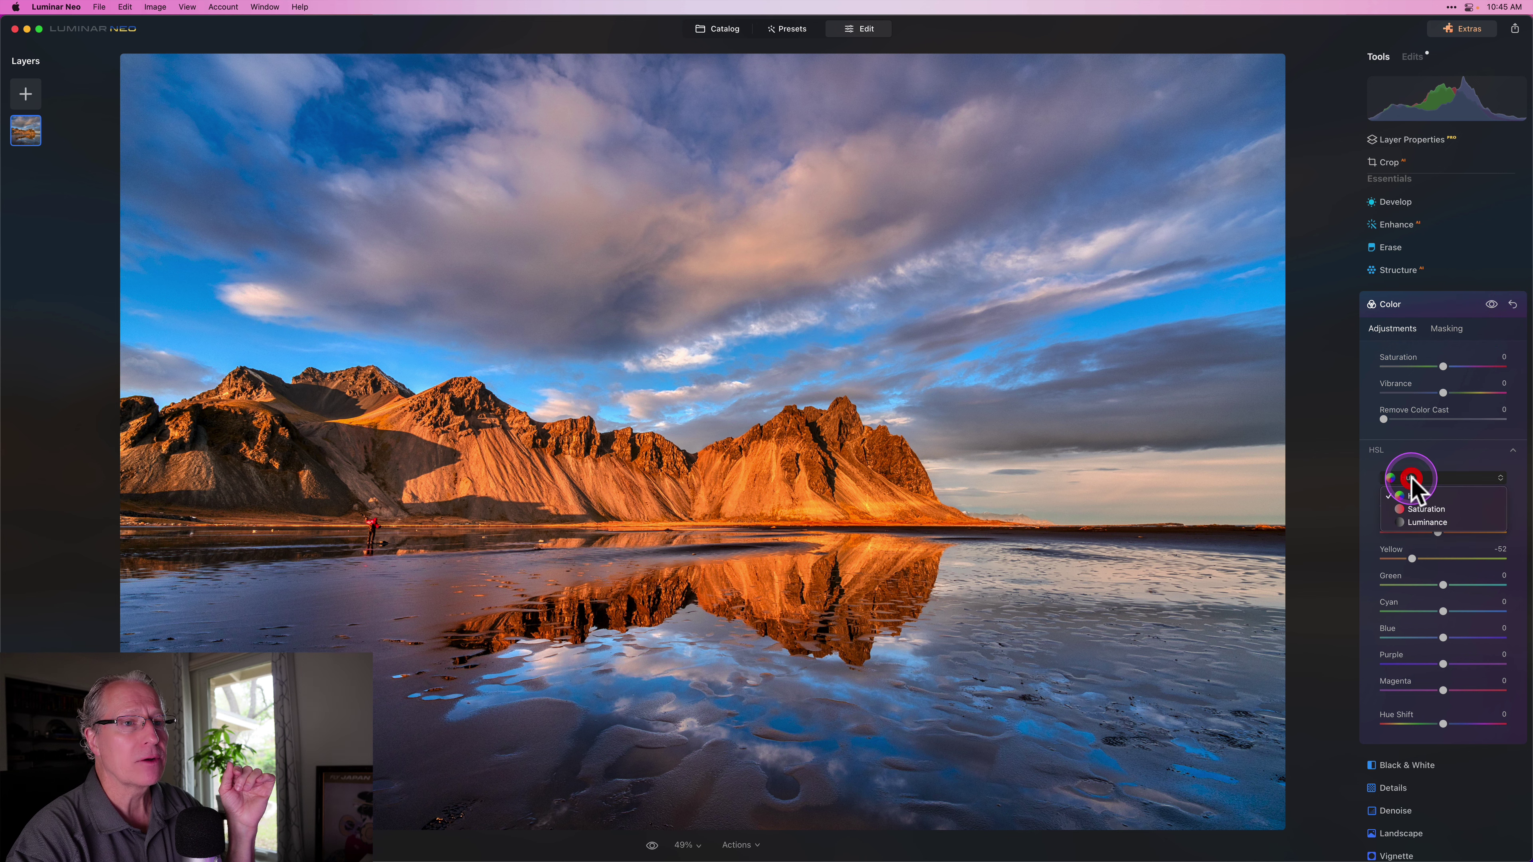
pyautogui.click(1425, 508)
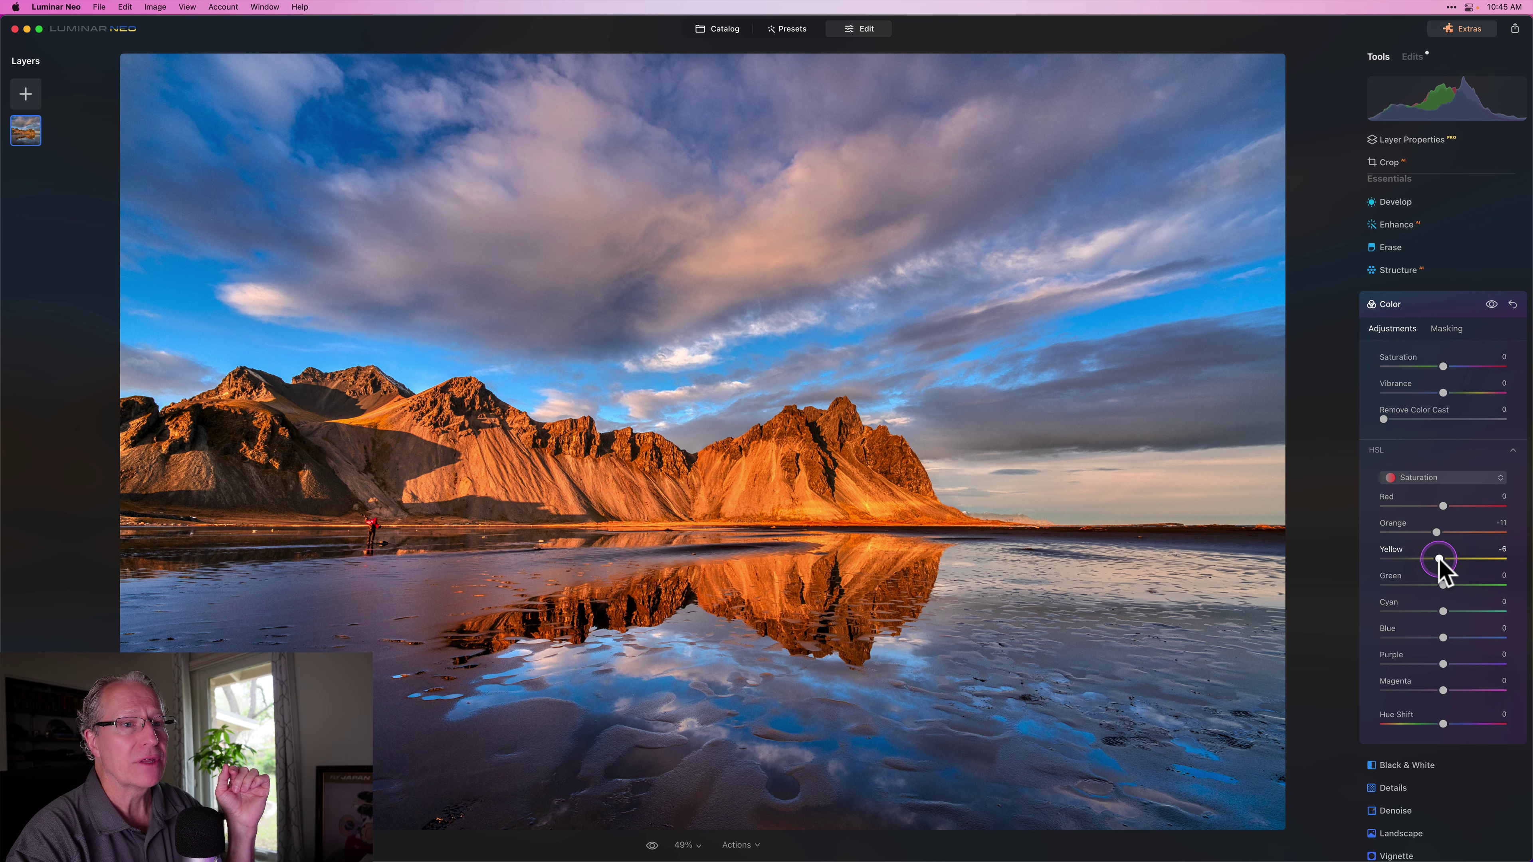
pyautogui.moveTo(1441, 558); pyautogui.dragTo(1429, 532)
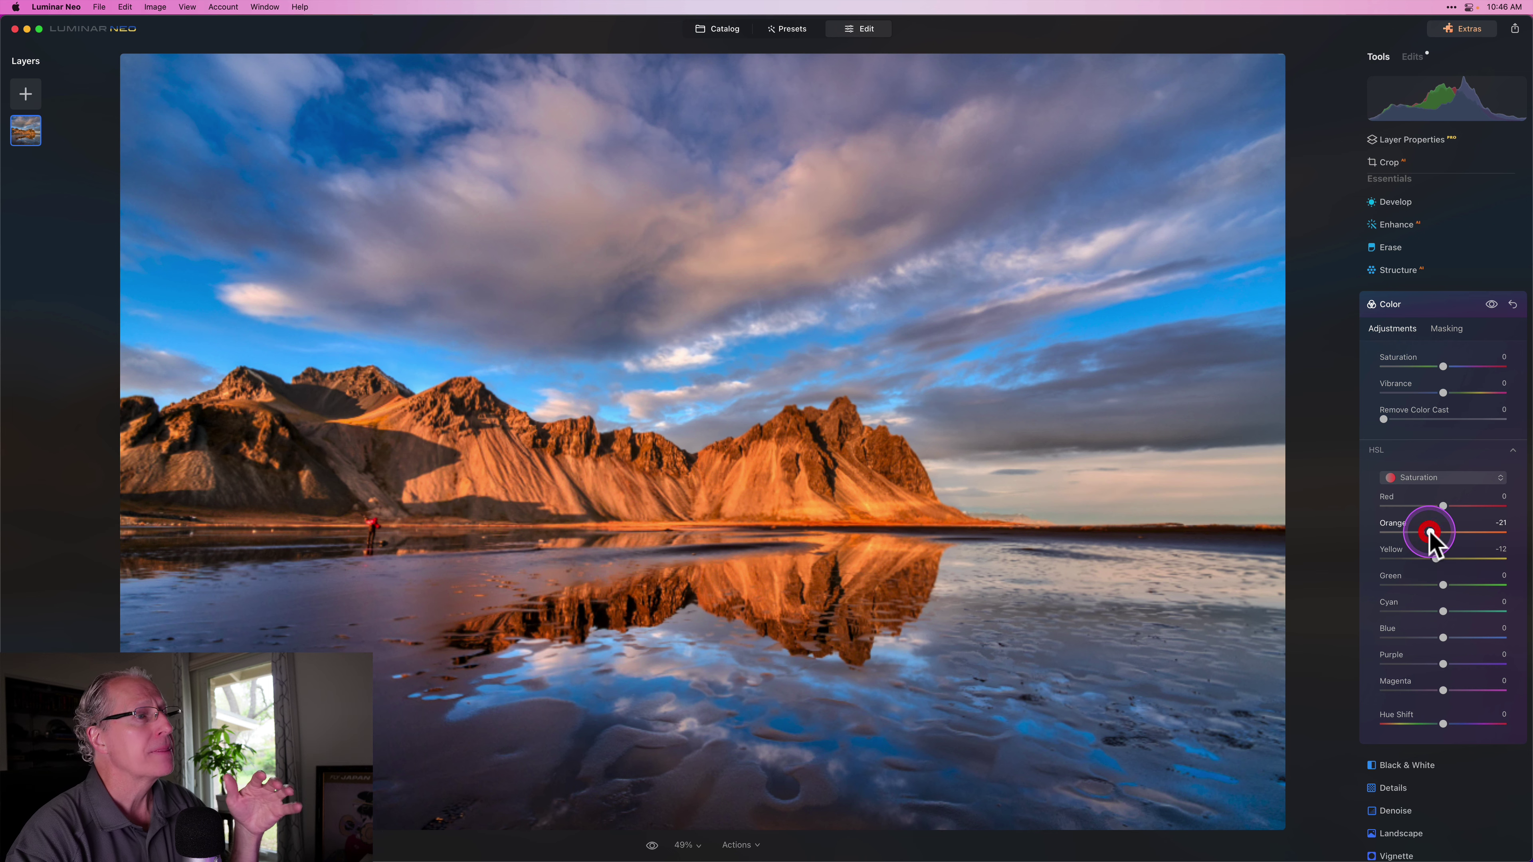
pyautogui.click(1490, 304)
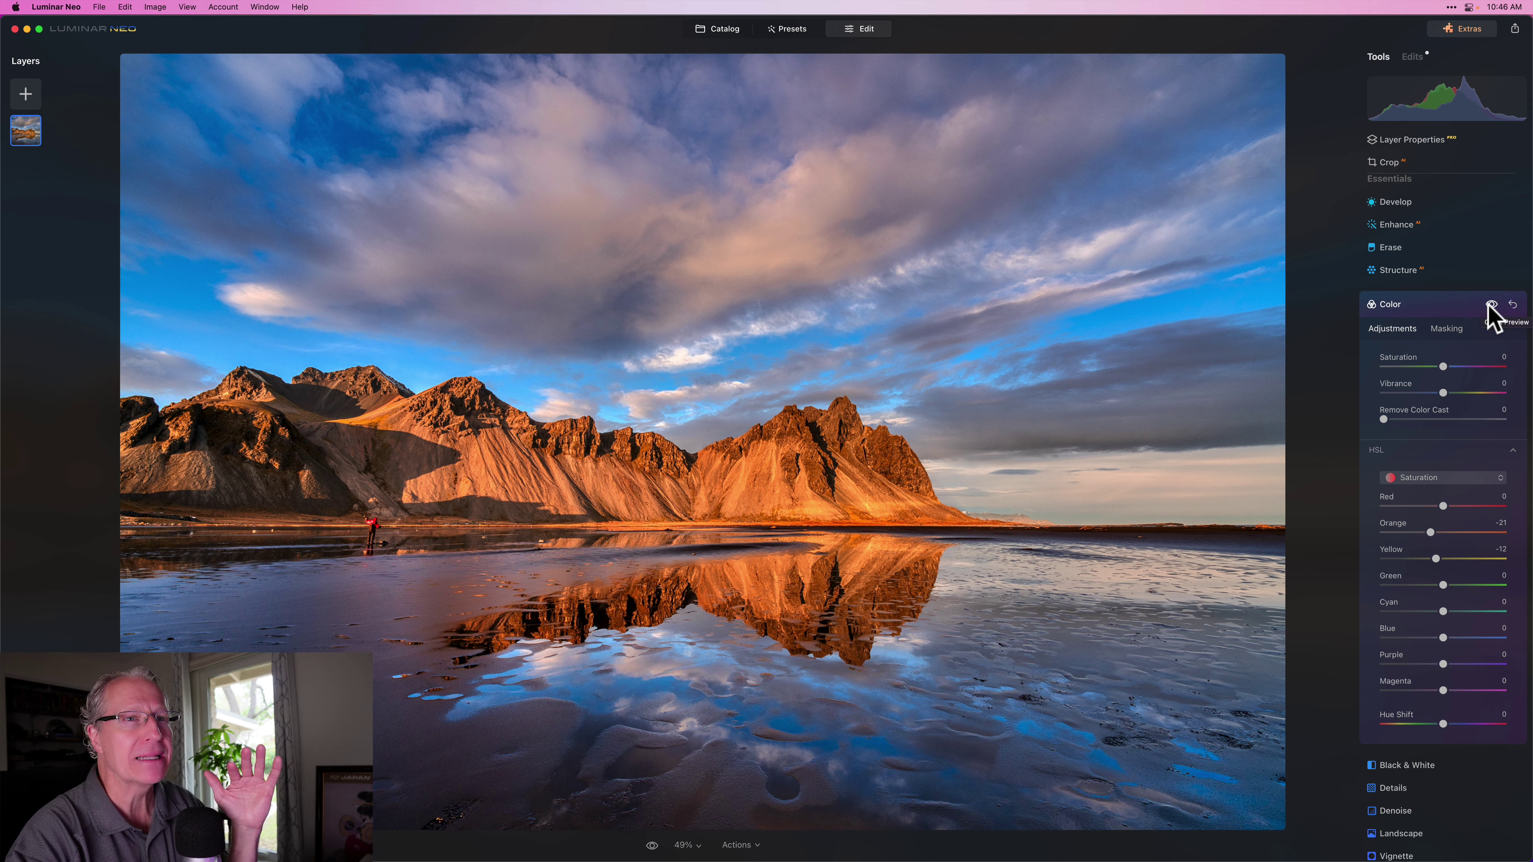
pyautogui.click(1489, 307)
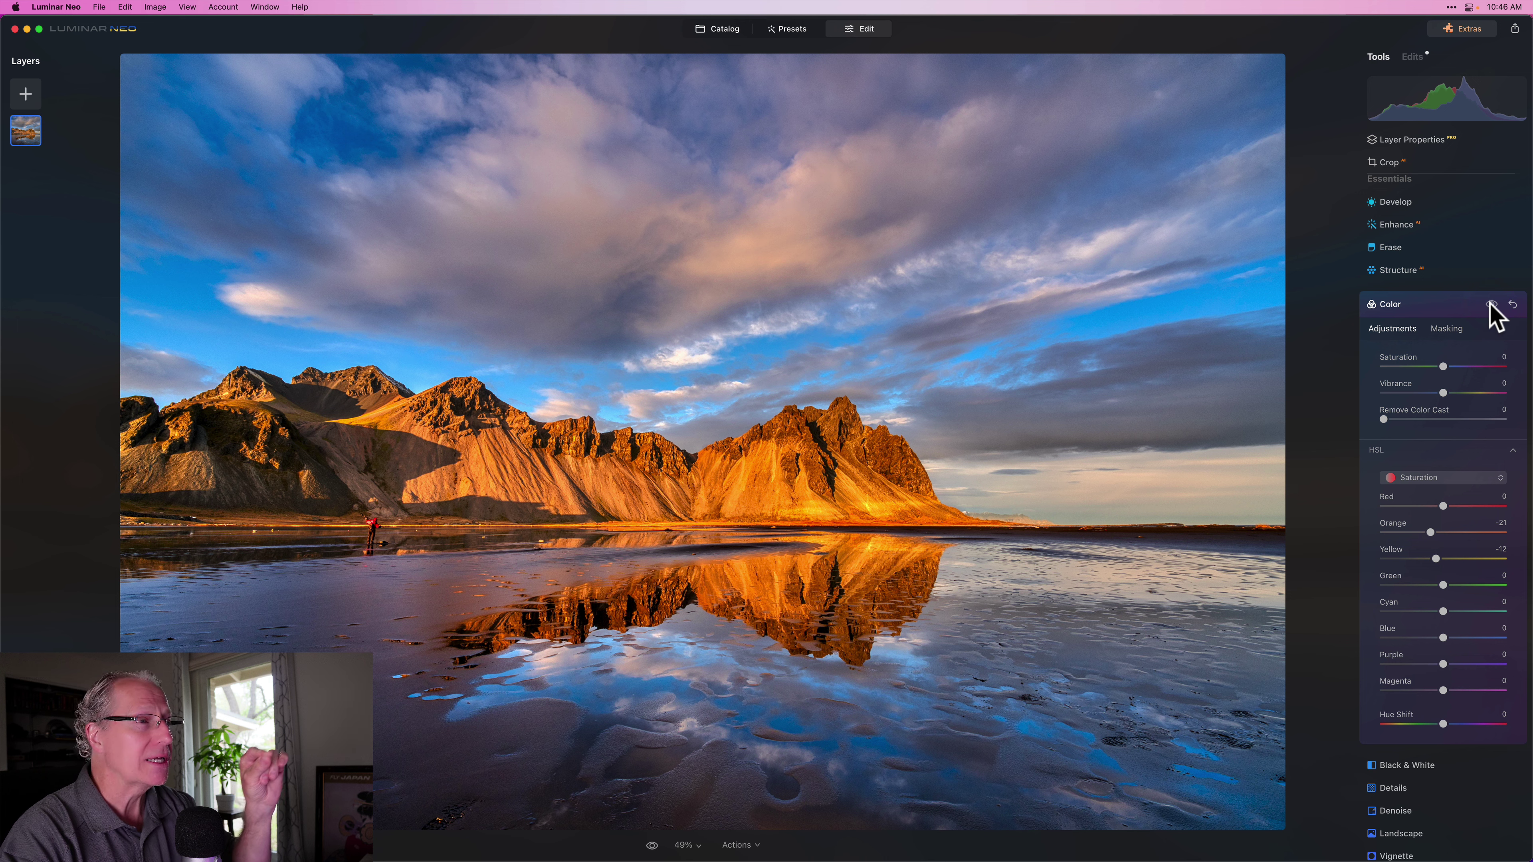
pyautogui.click(1490, 304)
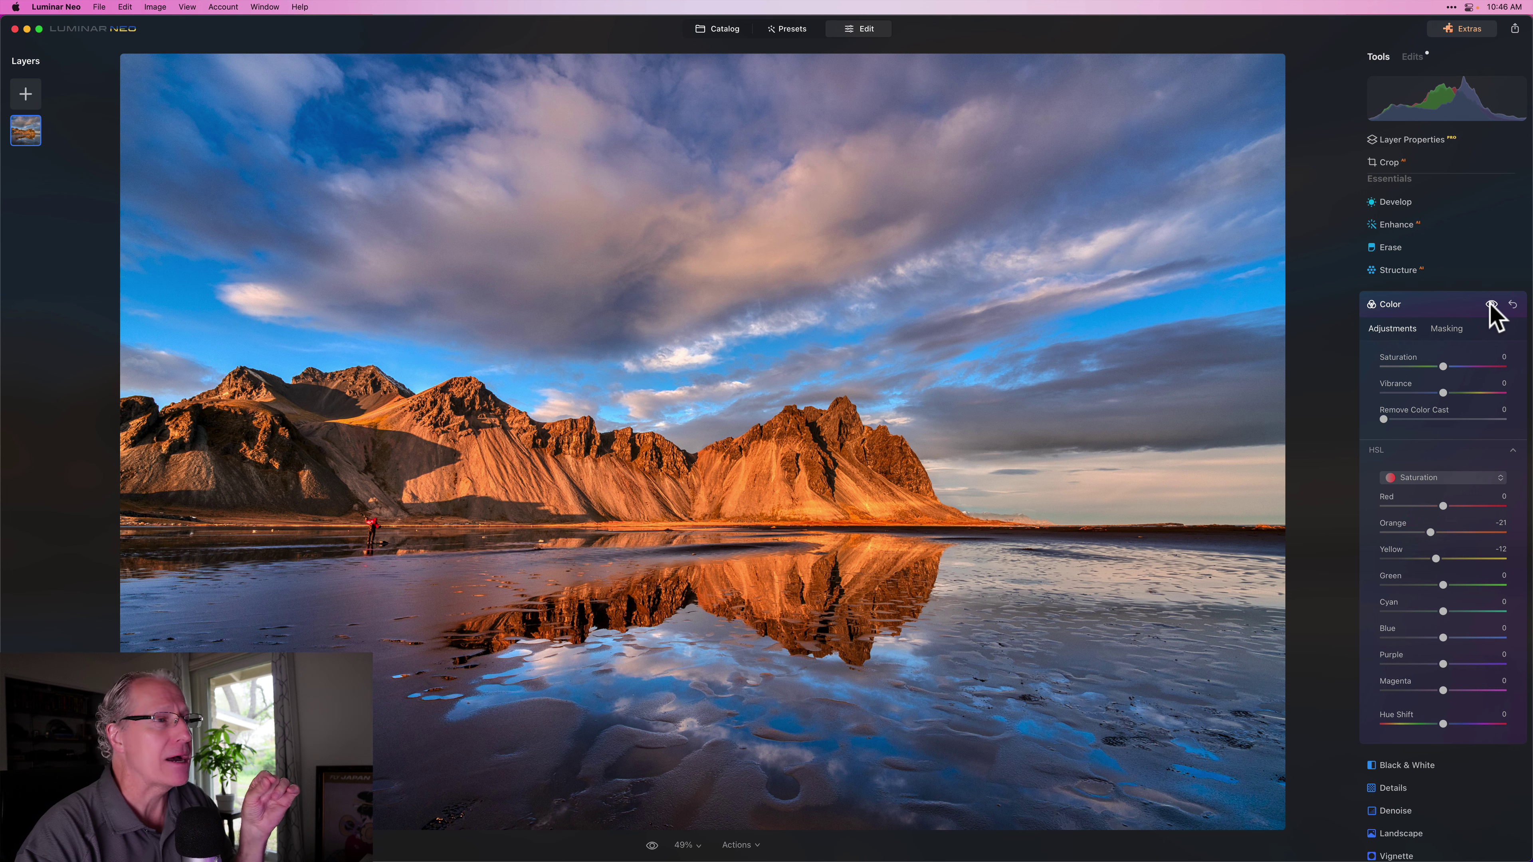
pyautogui.moveTo(1489, 304); pyautogui.dragTo(1431, 306)
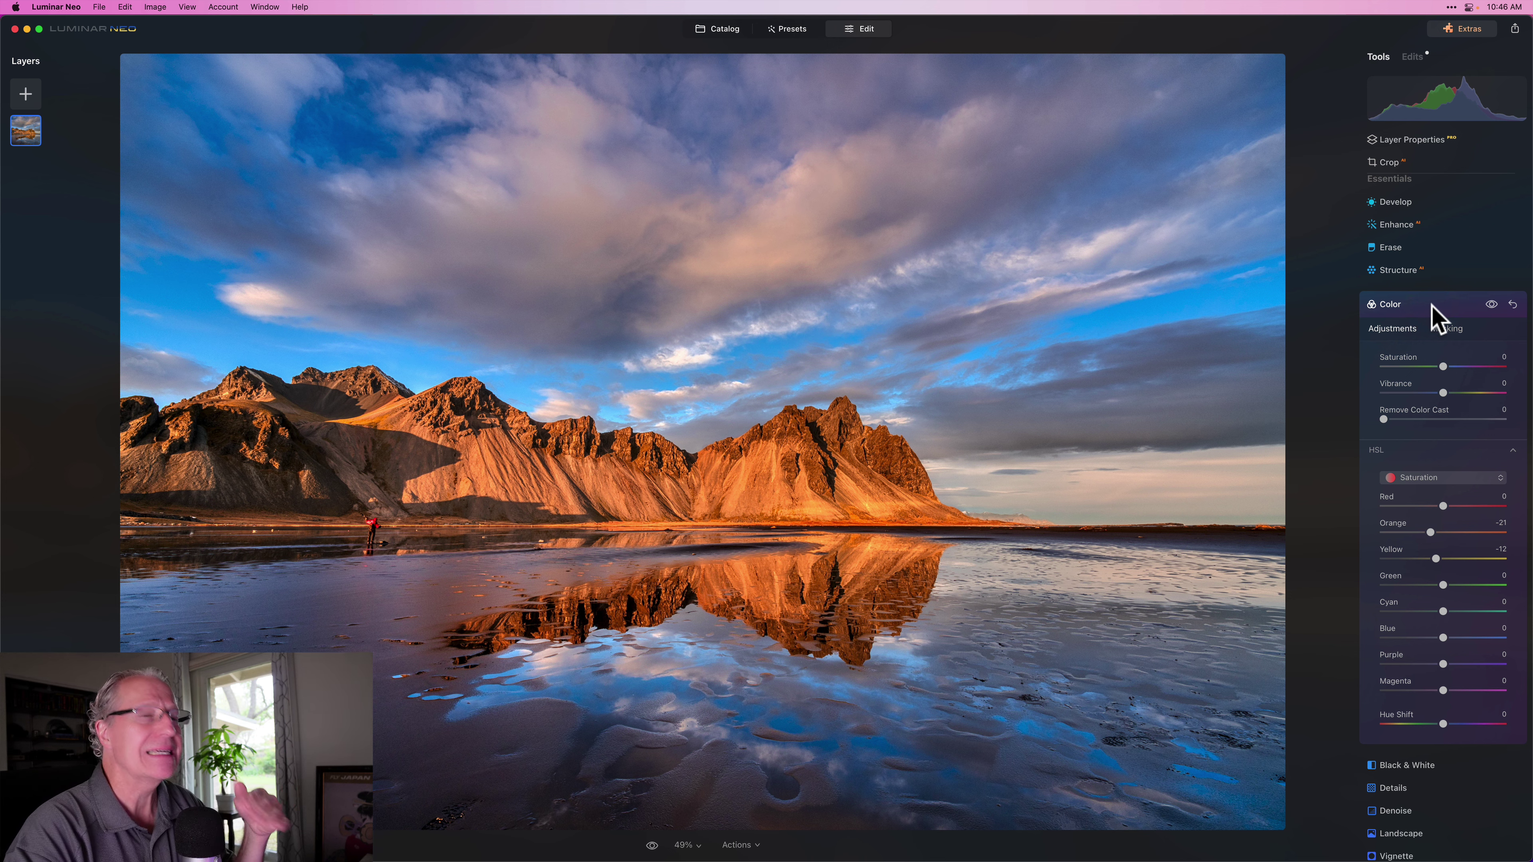
pyautogui.click(1432, 307)
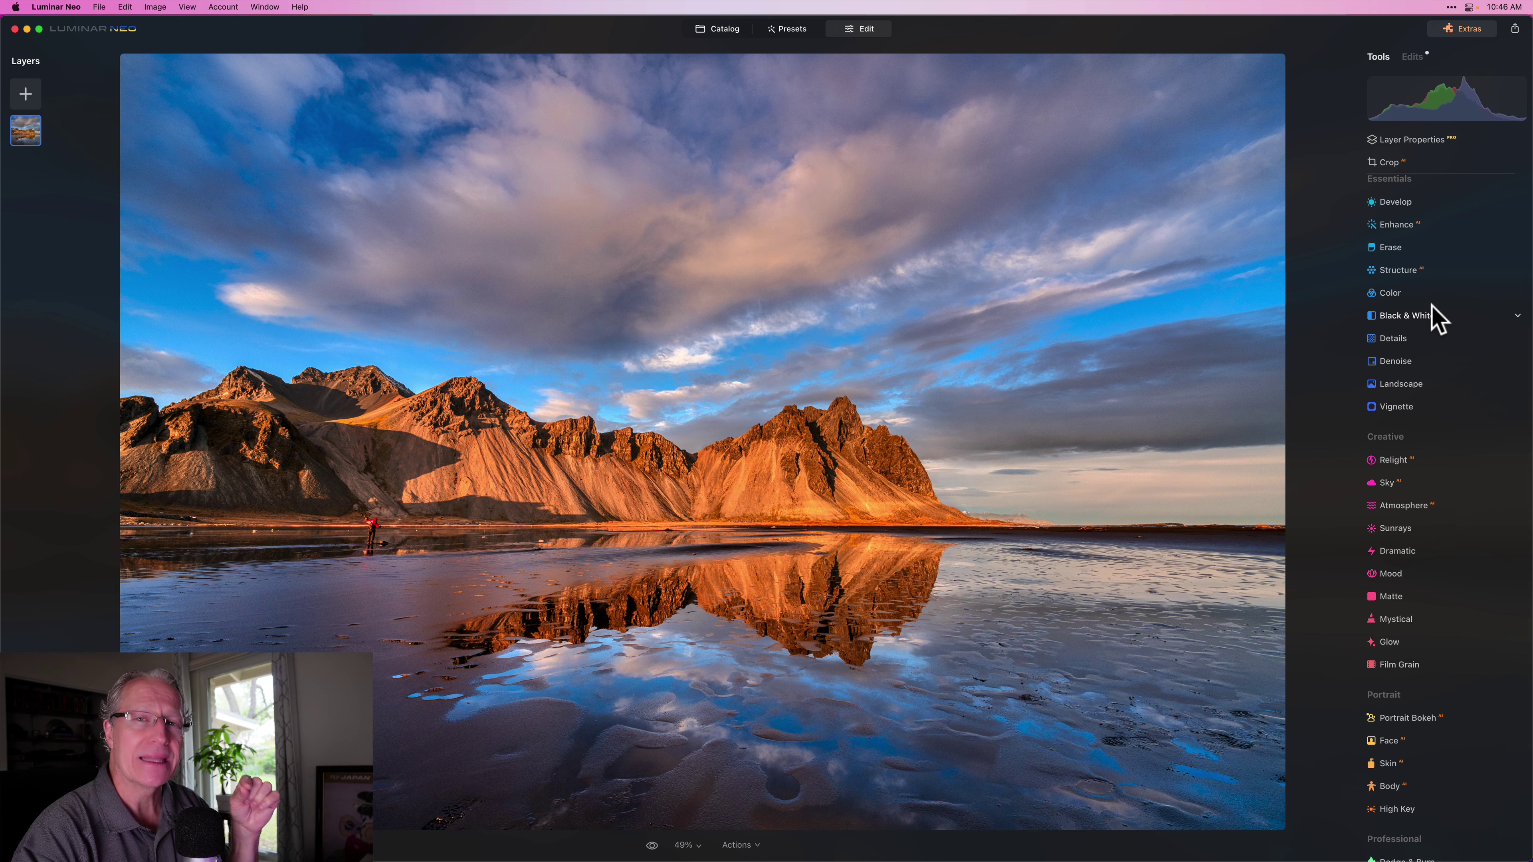
# Open Structure, set Amount 26, compare before/after, and switch to its Masking options.
pyautogui.click(1392, 527)
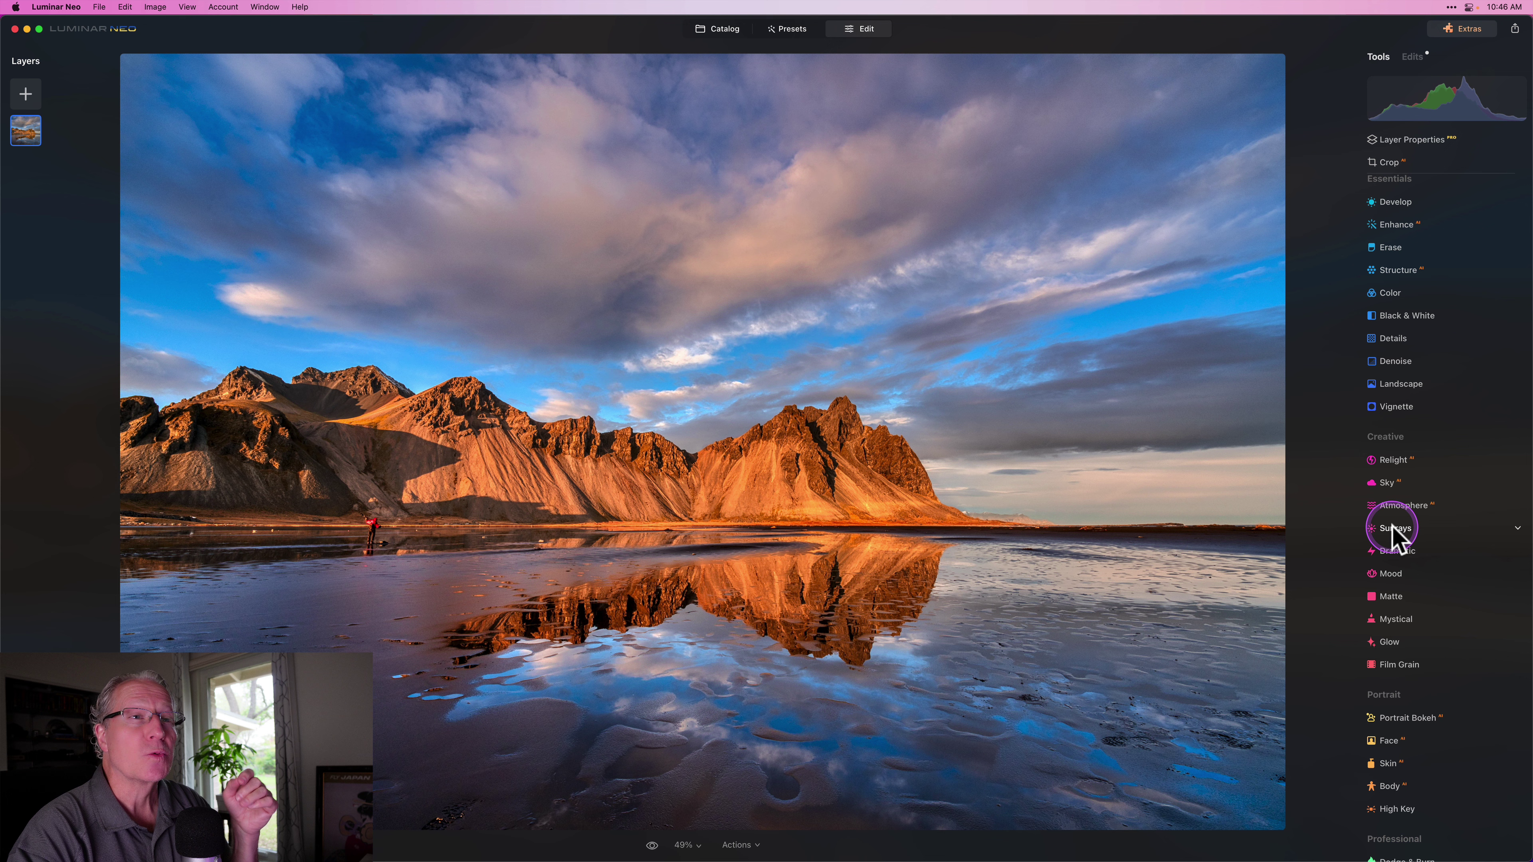
pyautogui.scroll(3, 1391, 527)
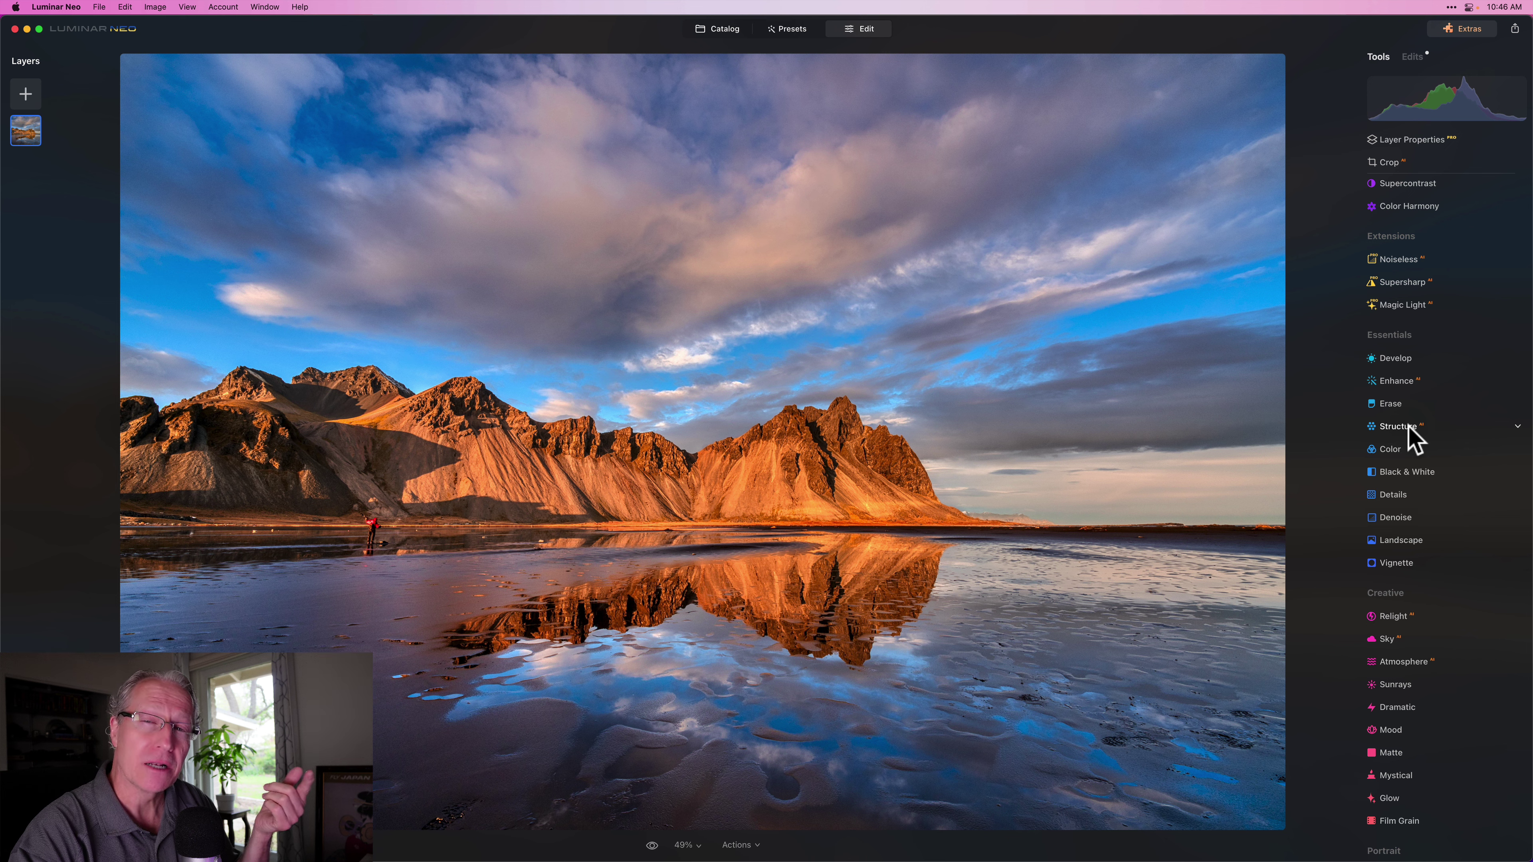
pyautogui.click(1409, 428)
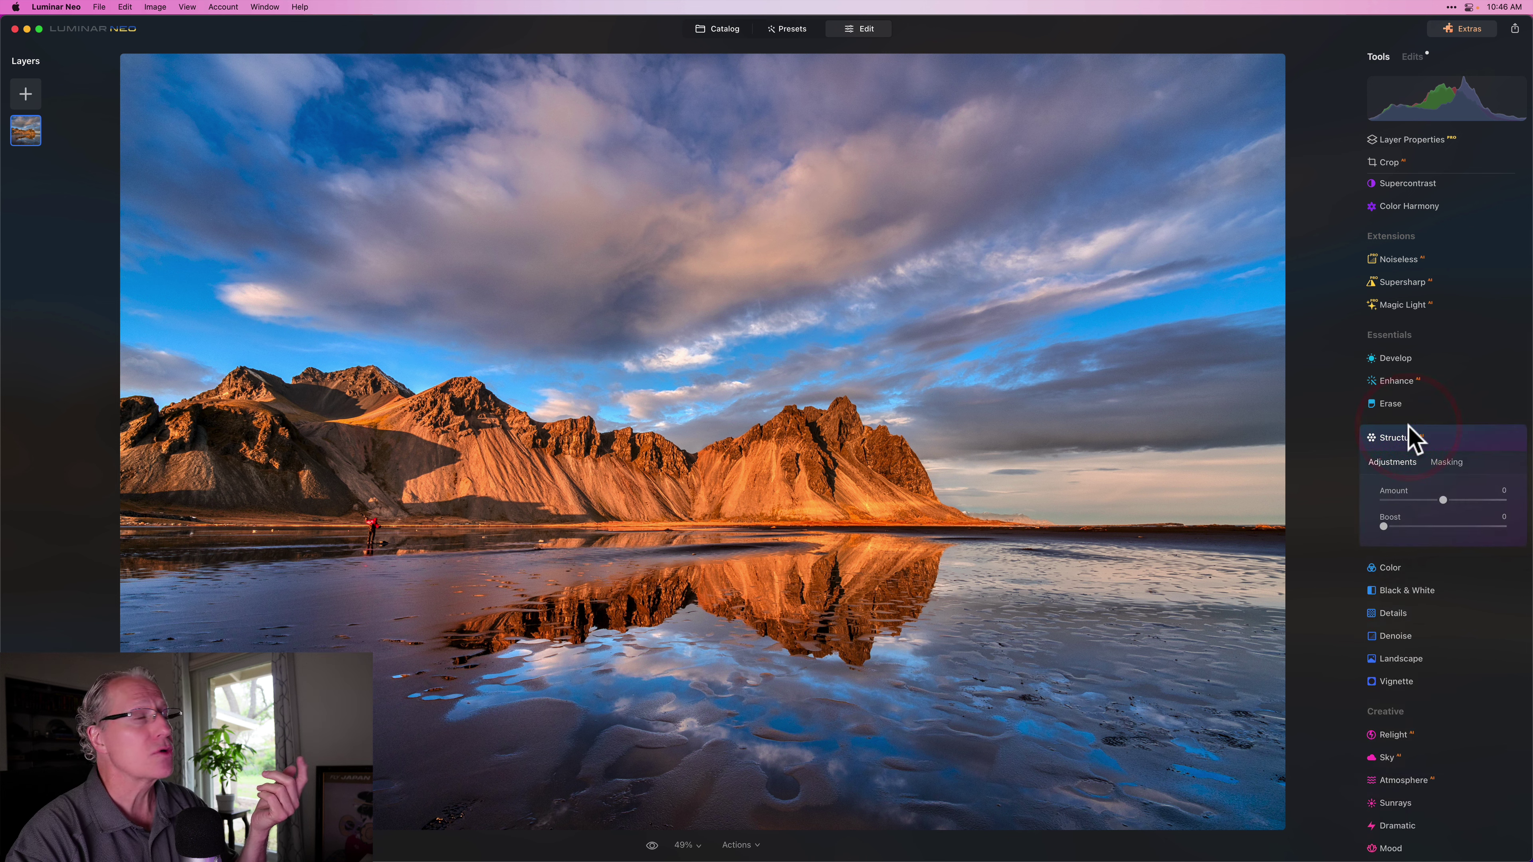
pyautogui.moveTo(1443, 465); pyautogui.dragTo(1461, 465)
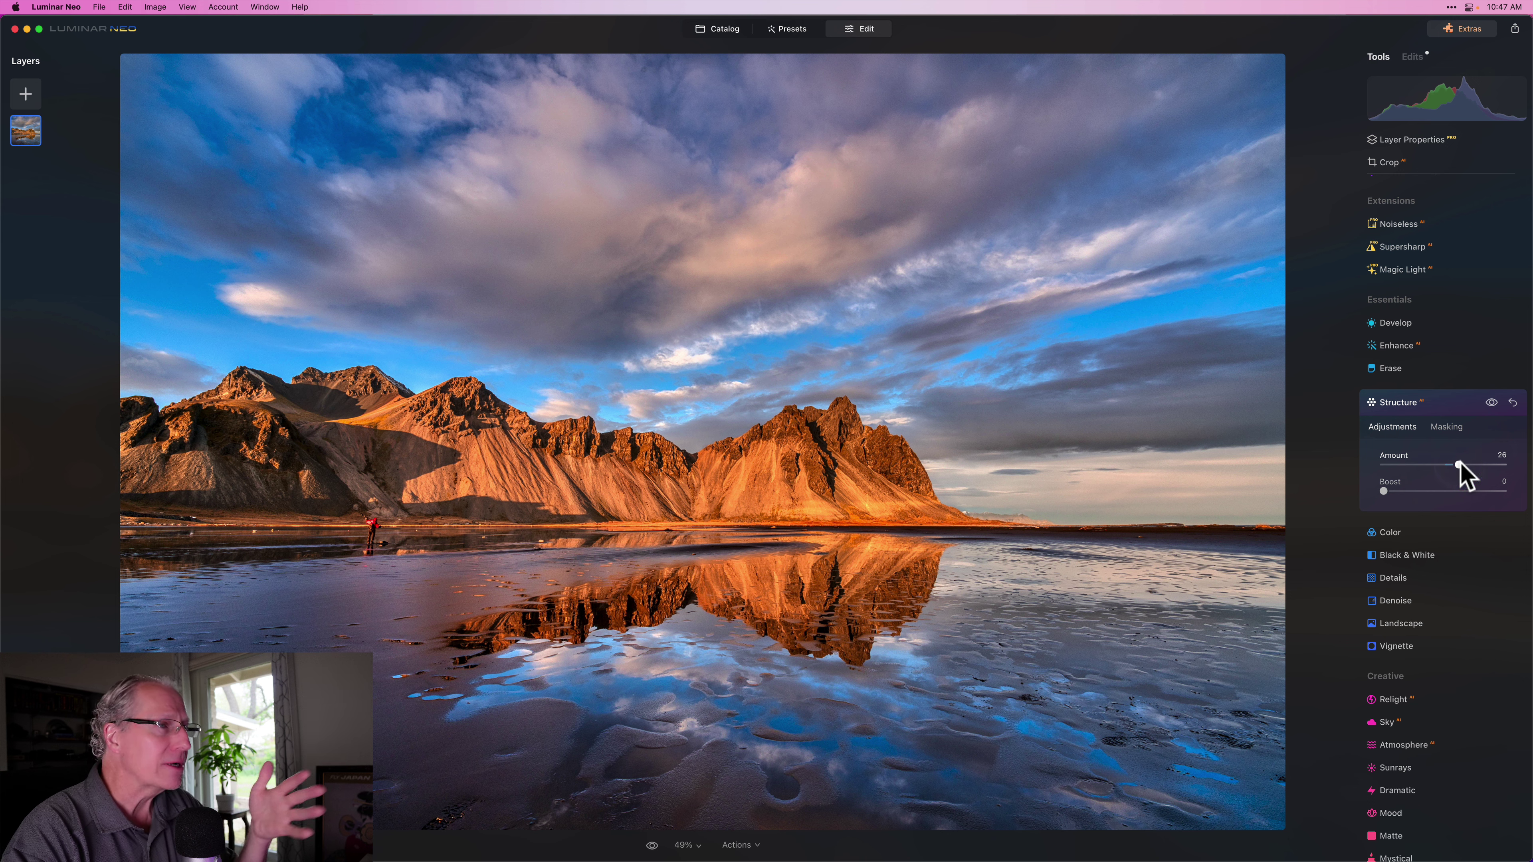
pyautogui.click(1489, 402)
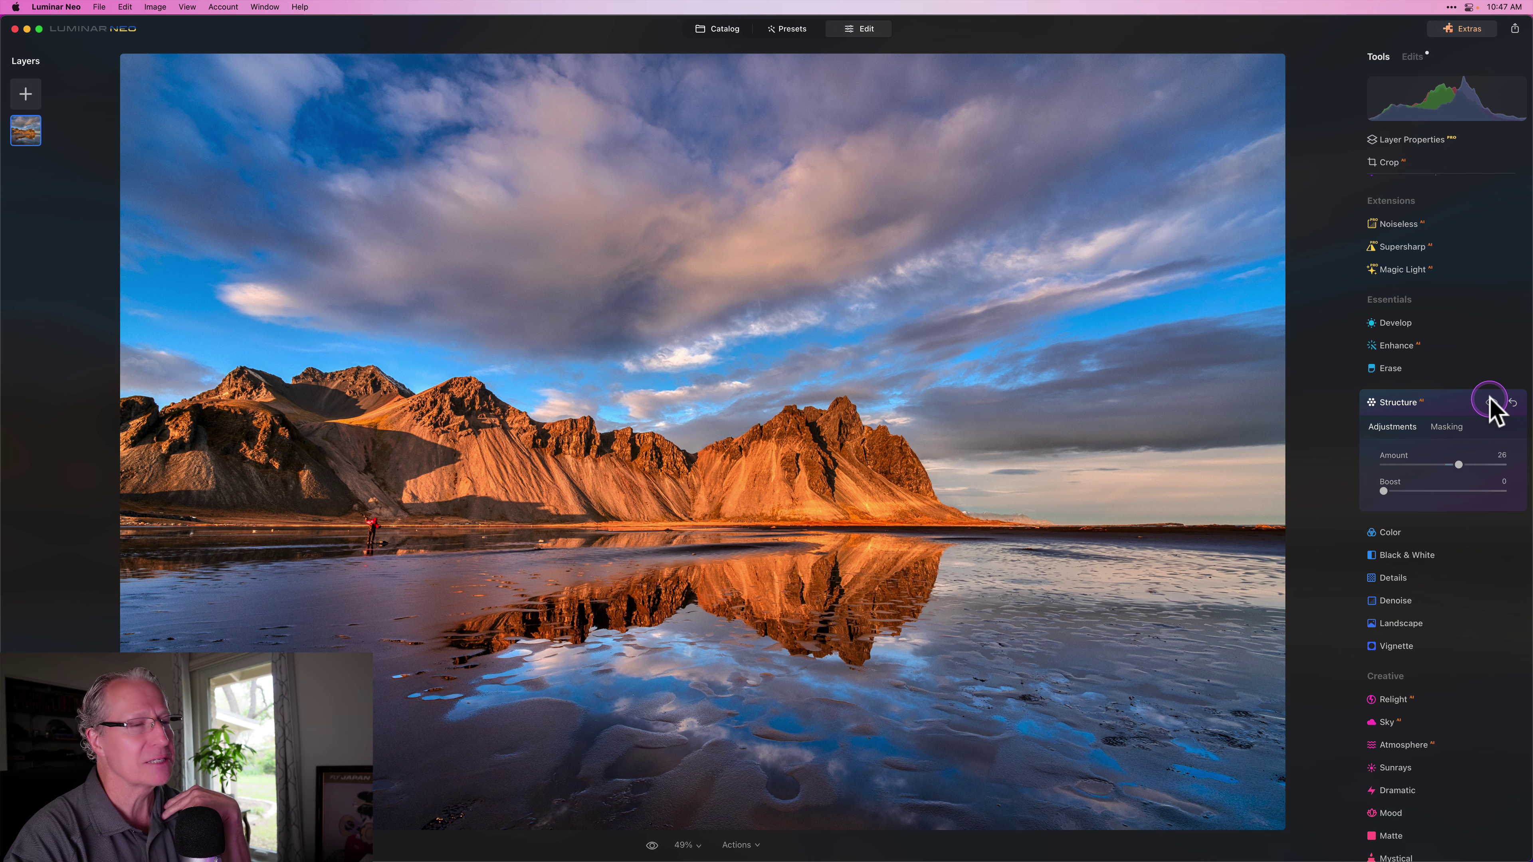
pyautogui.click(1446, 428)
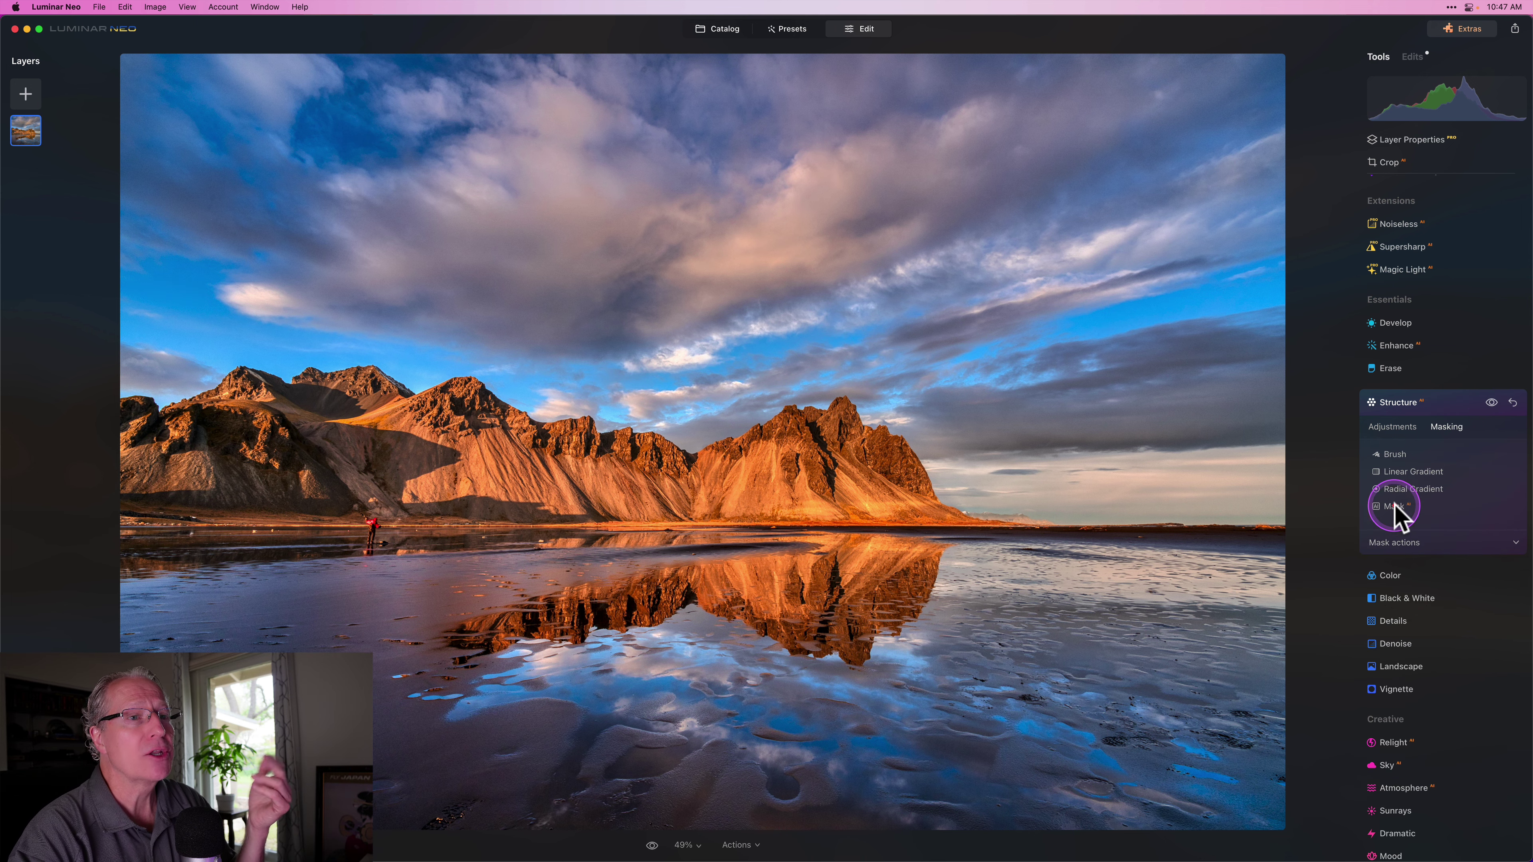
# Create a Mask AI selection of the Sky for the Structure effect.
pyautogui.click(1394, 506)
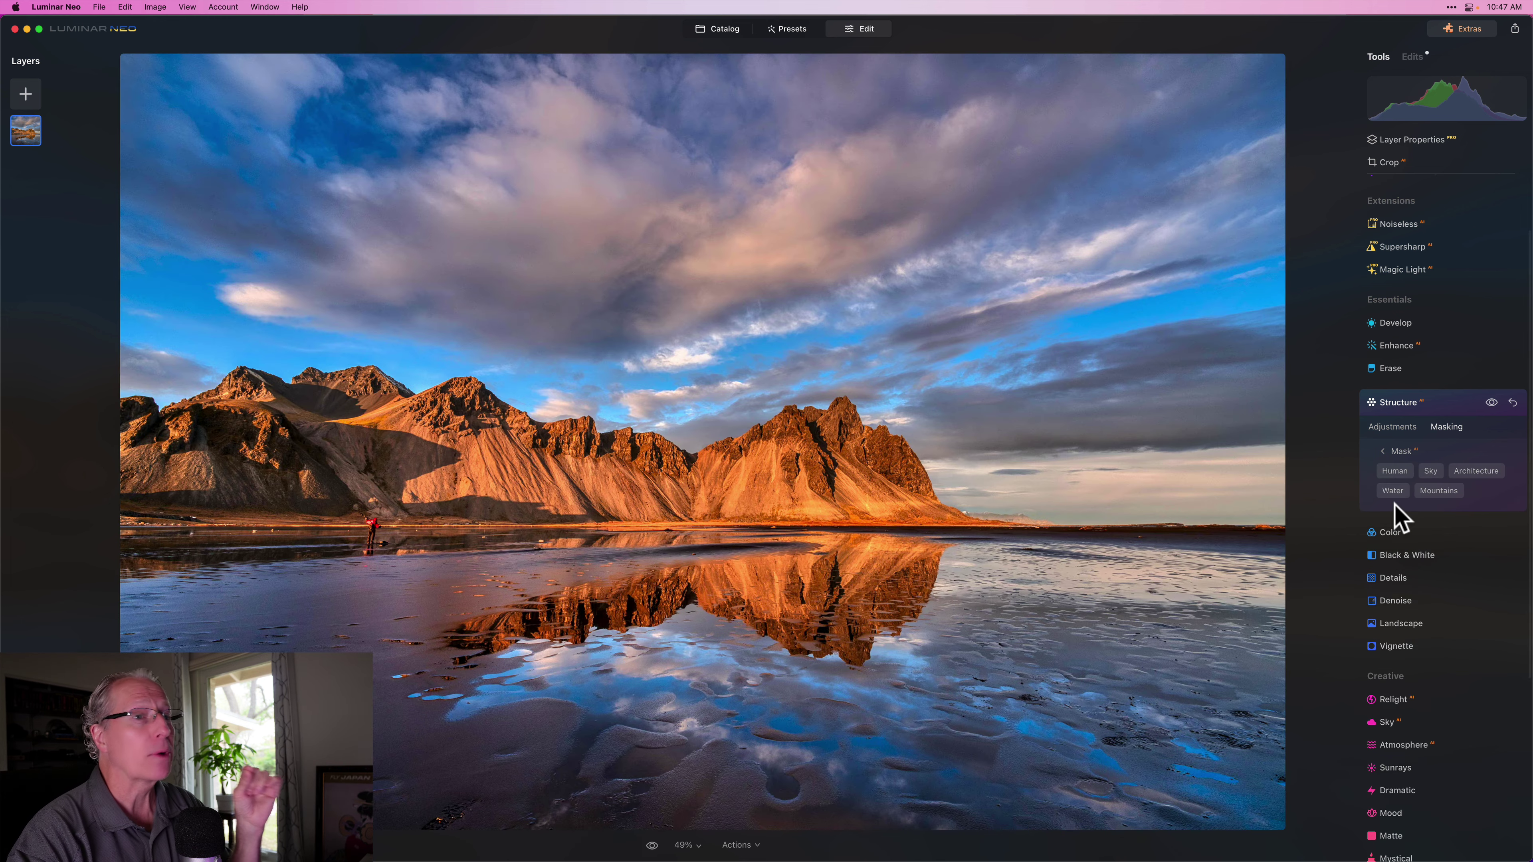
pyautogui.click(1426, 471)
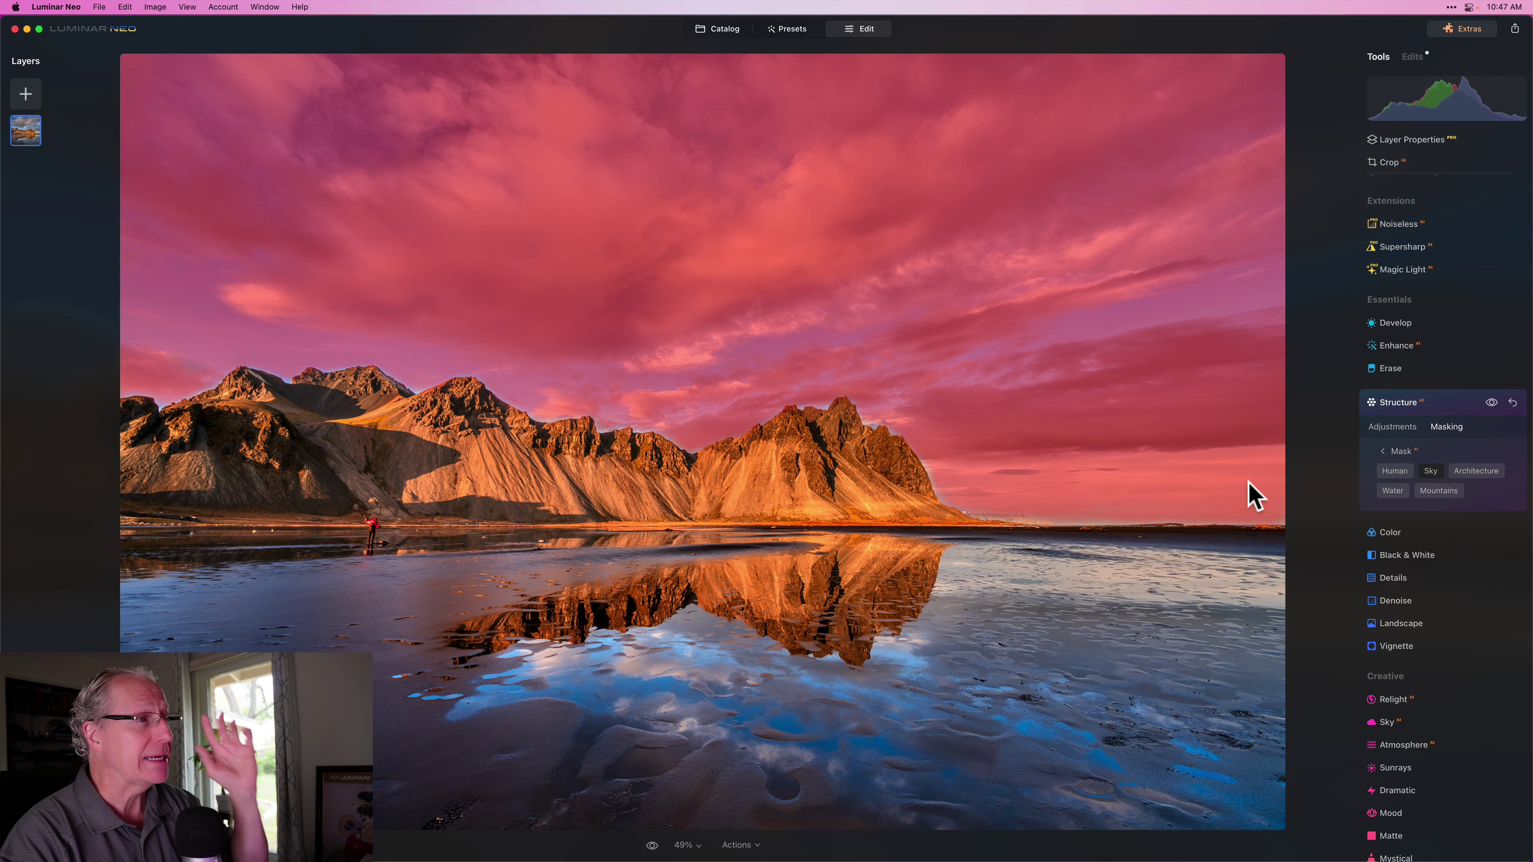
pyautogui.click(1407, 463)
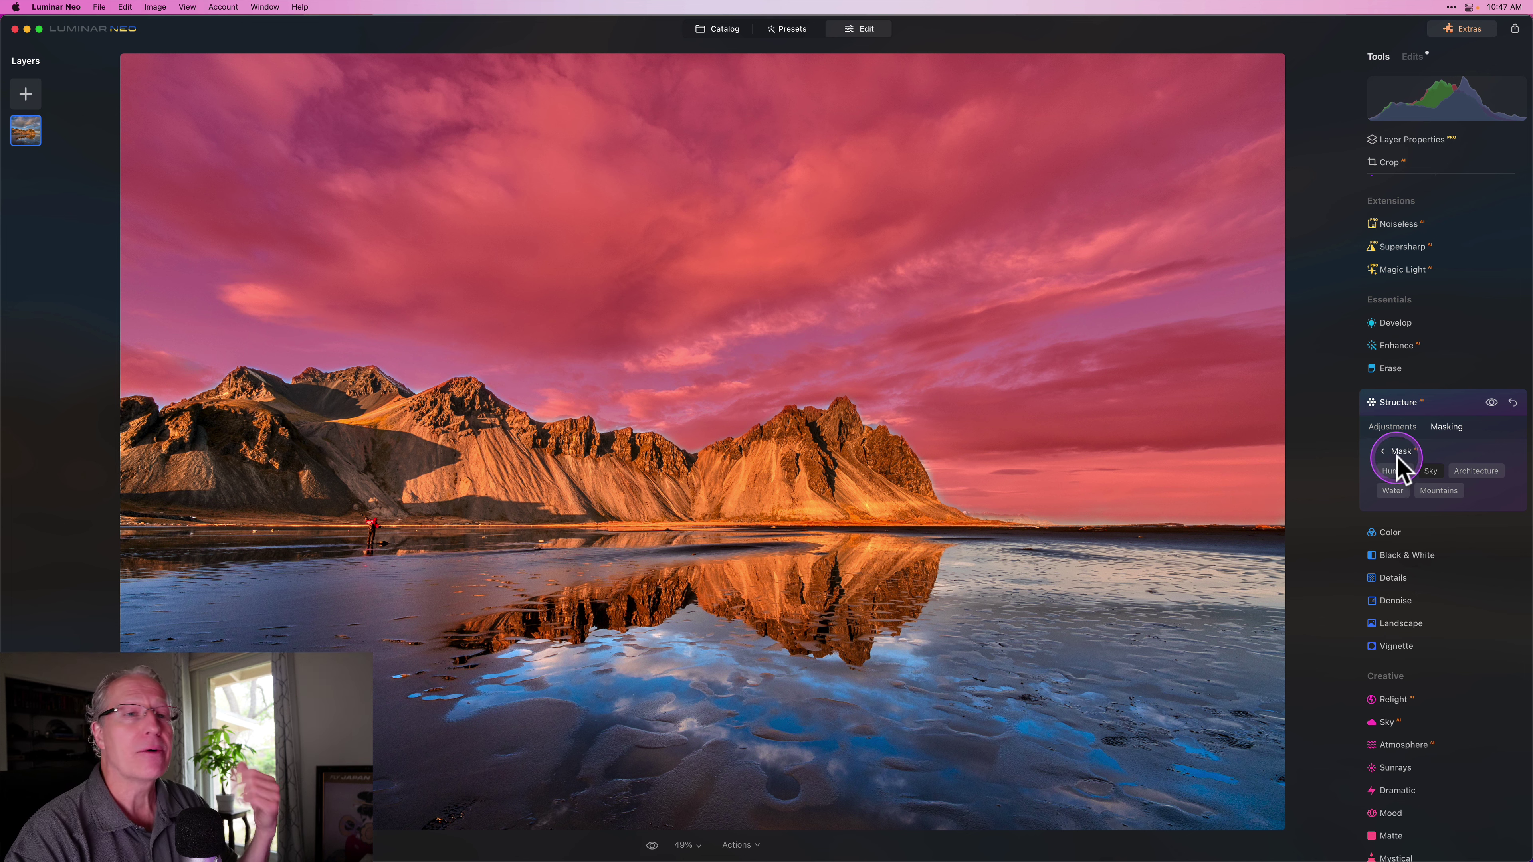
pyautogui.click(1383, 451)
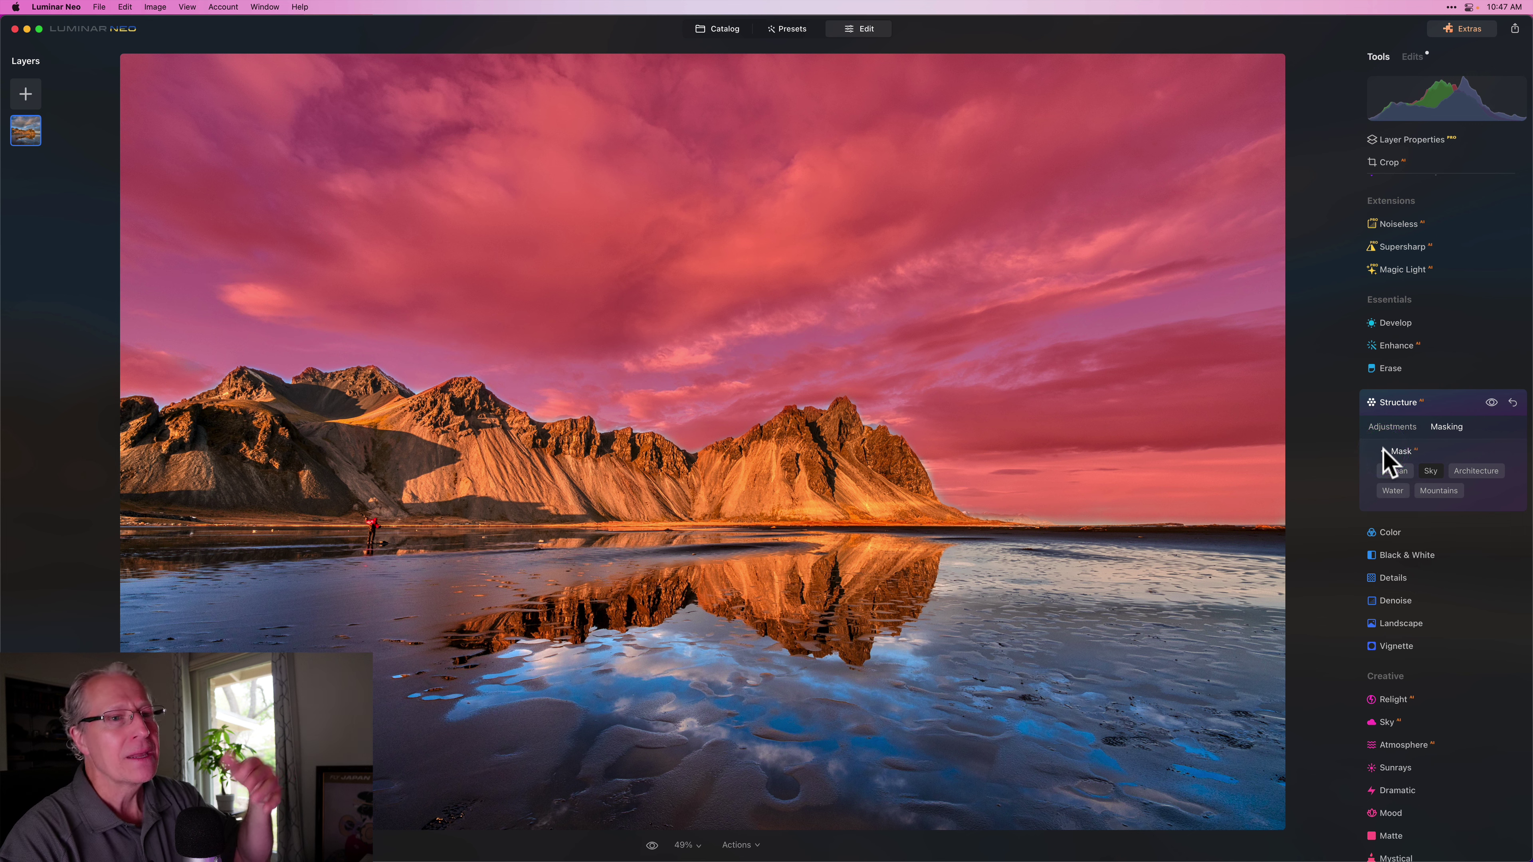
pyautogui.click(1466, 468)
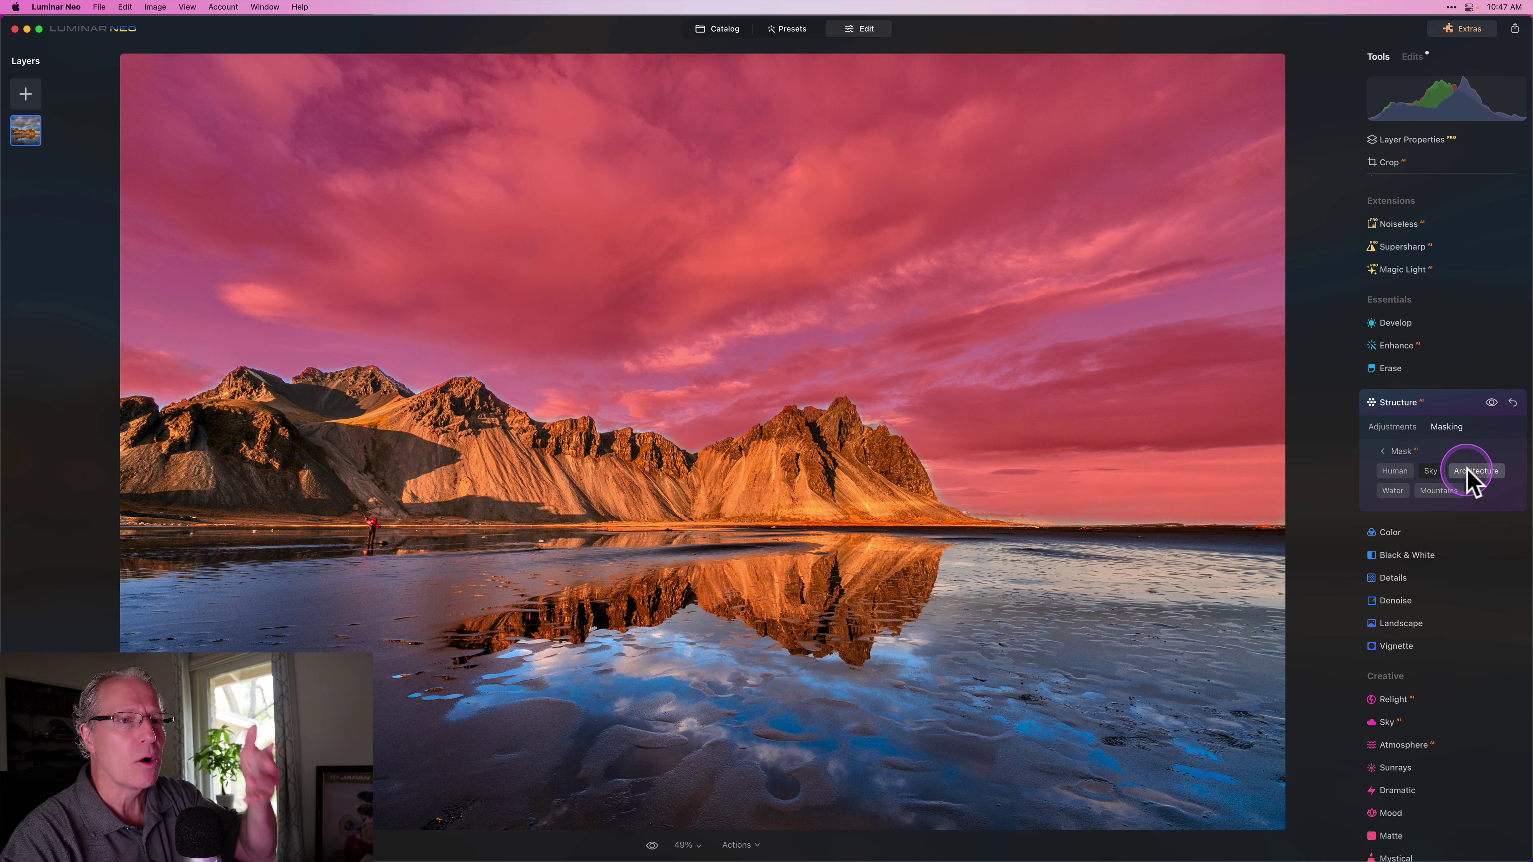
pyautogui.click(1399, 490)
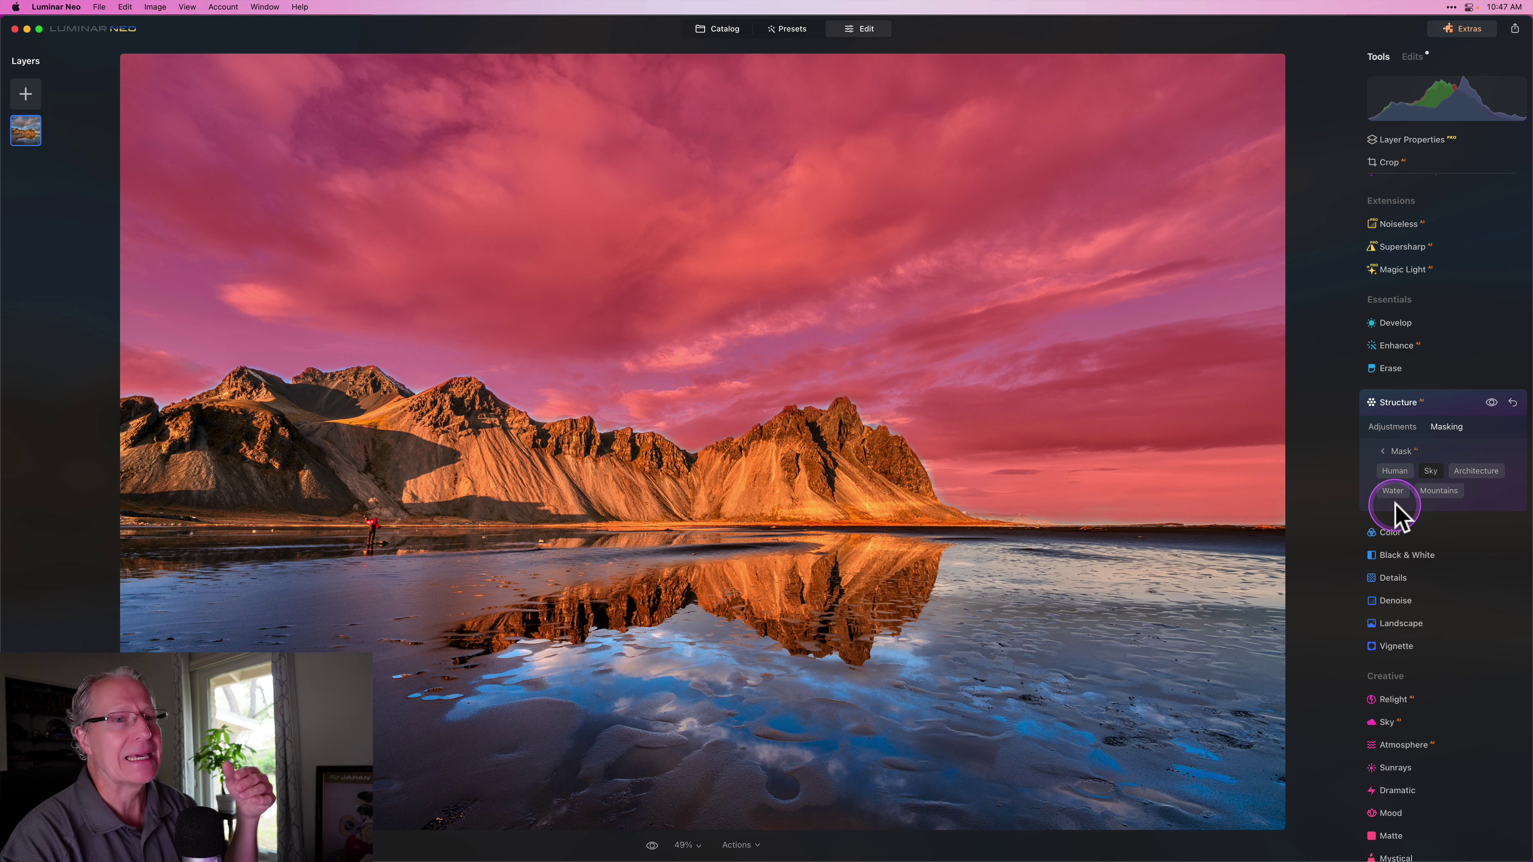
pyautogui.click(1412, 481)
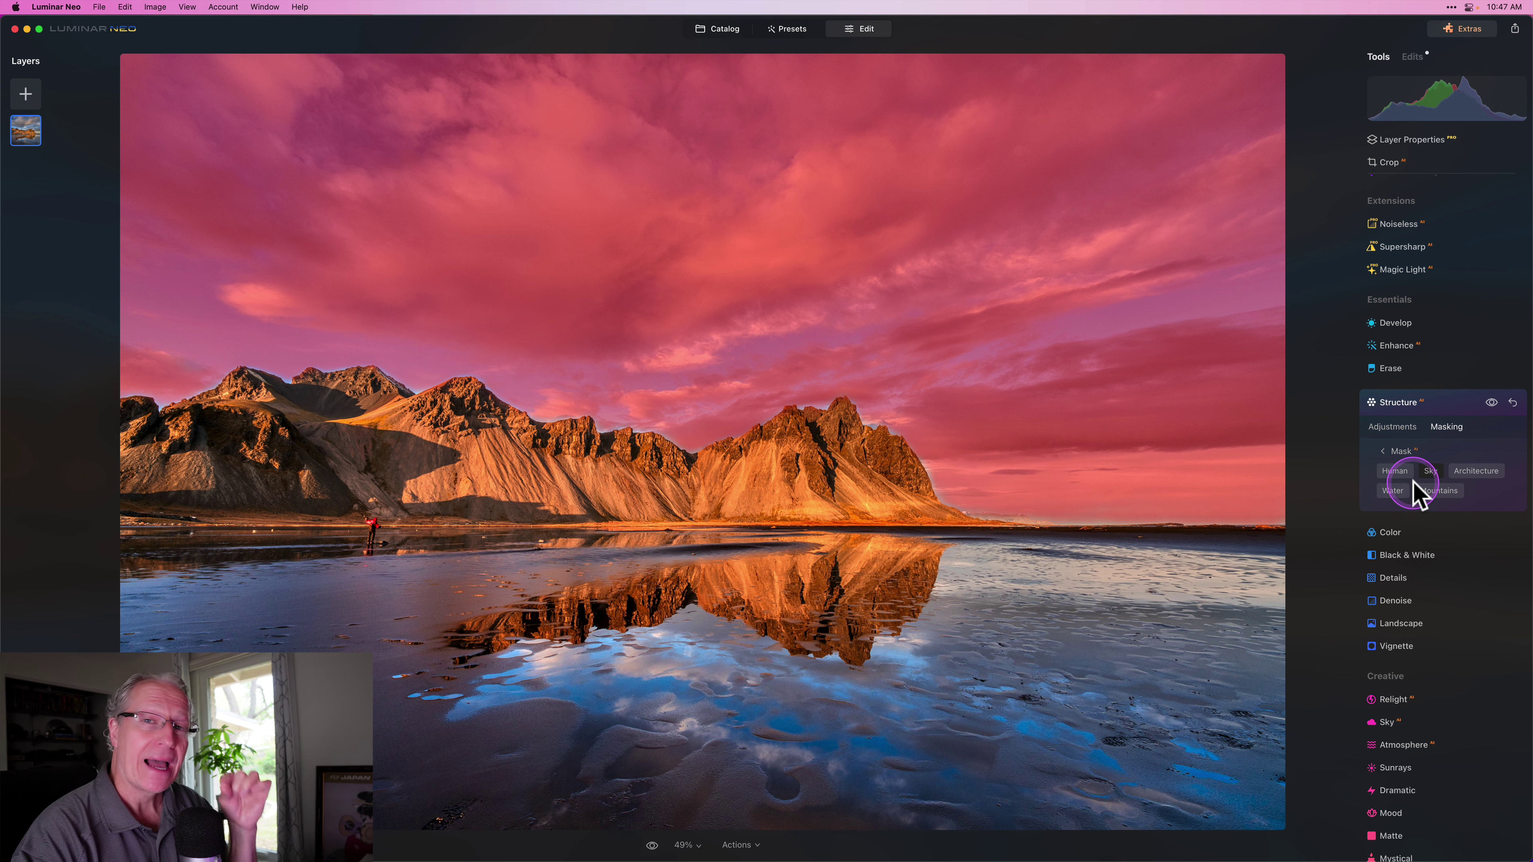
pyautogui.click(1384, 452)
# Invert the sky mask, show its overlay, and return to Structure Adjustments.
pyautogui.click(1393, 542)
pyautogui.click(1472, 583)
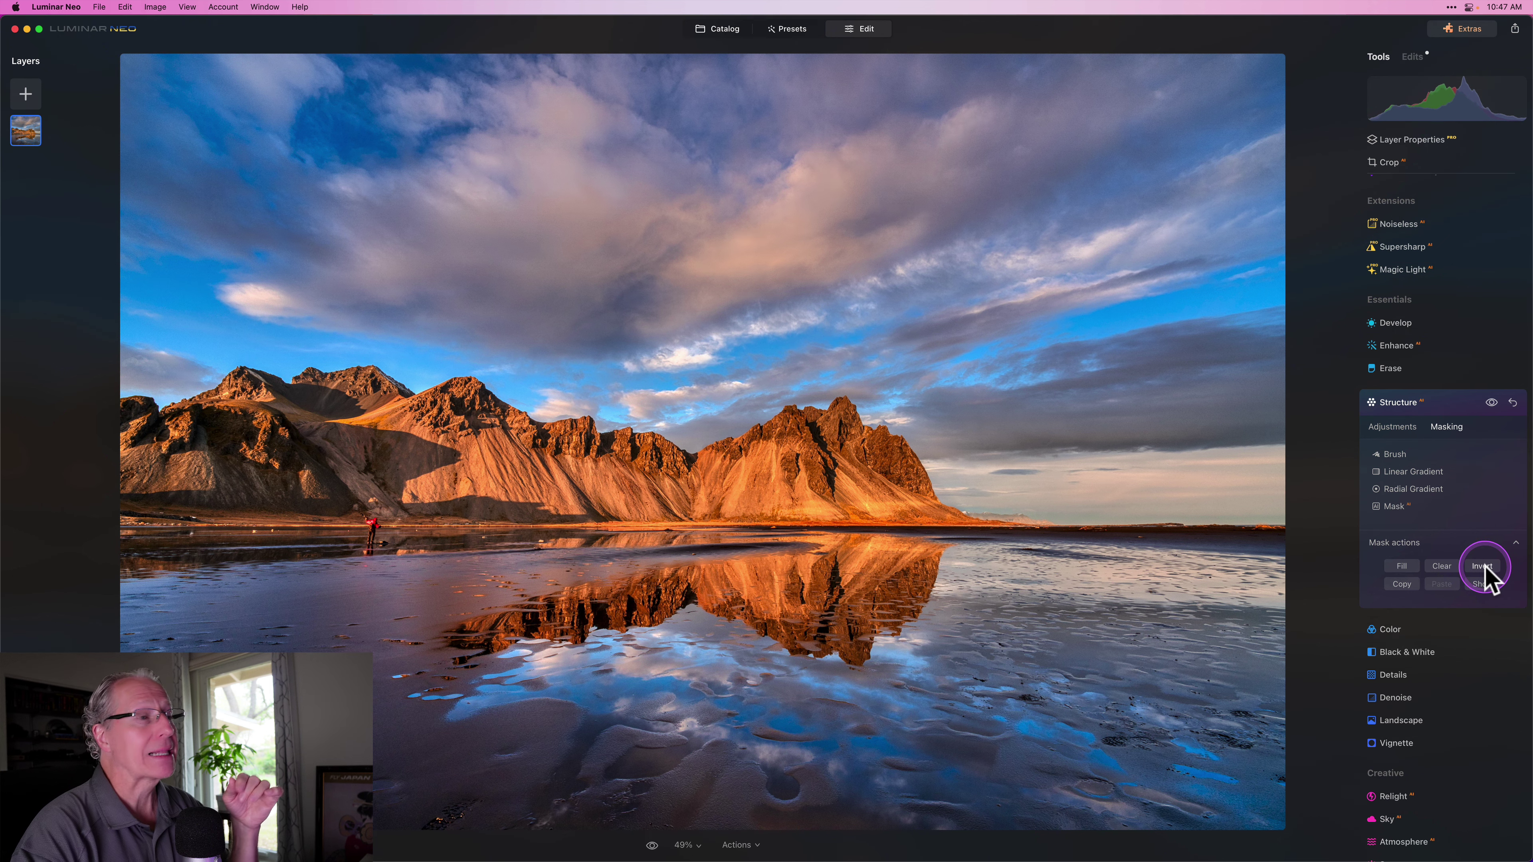
pyautogui.click(1483, 580)
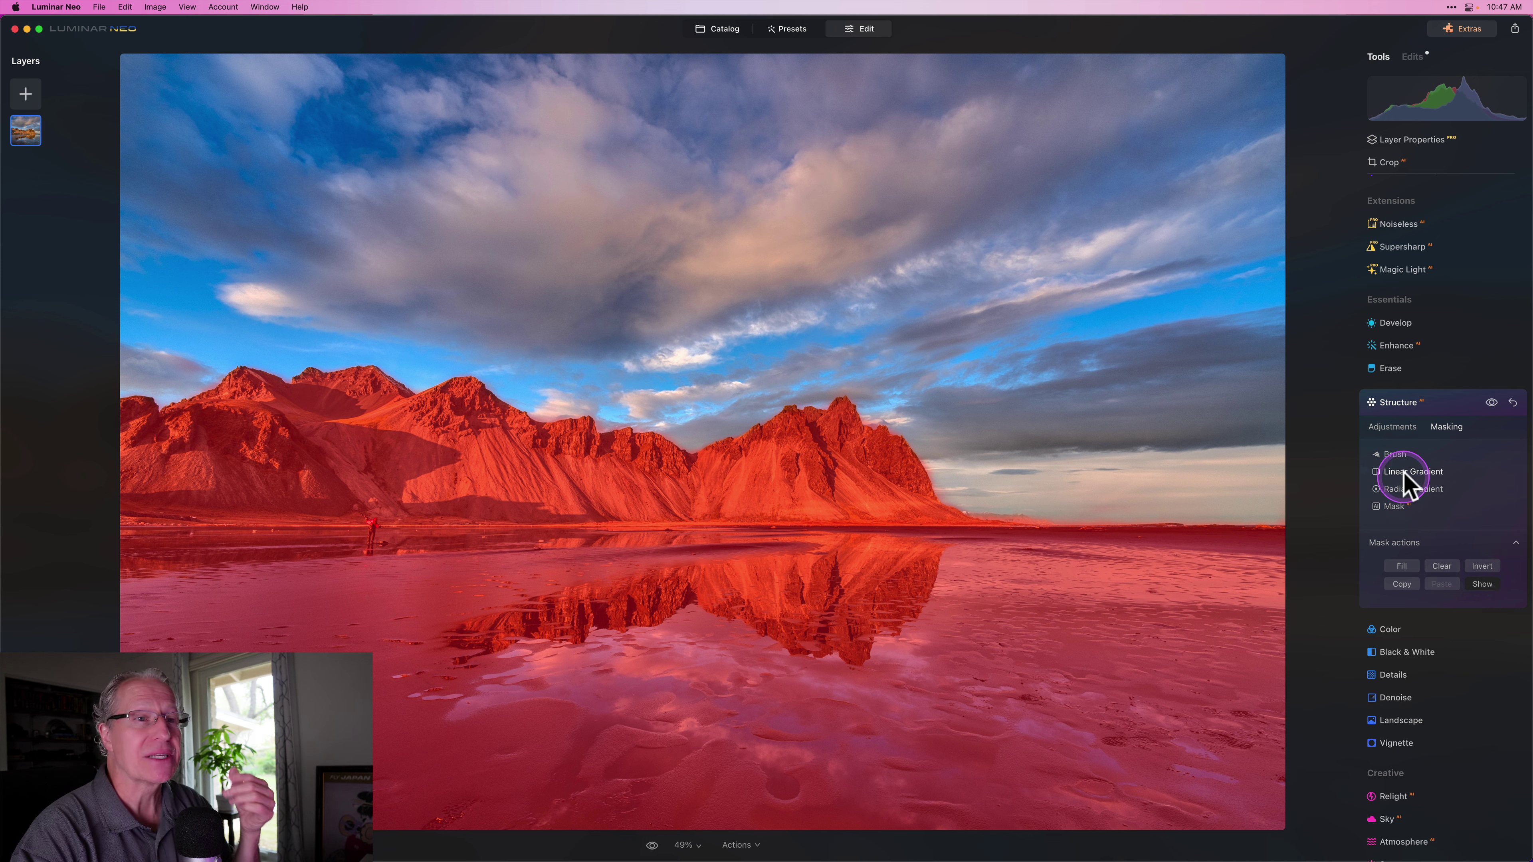
pyautogui.click(1395, 427)
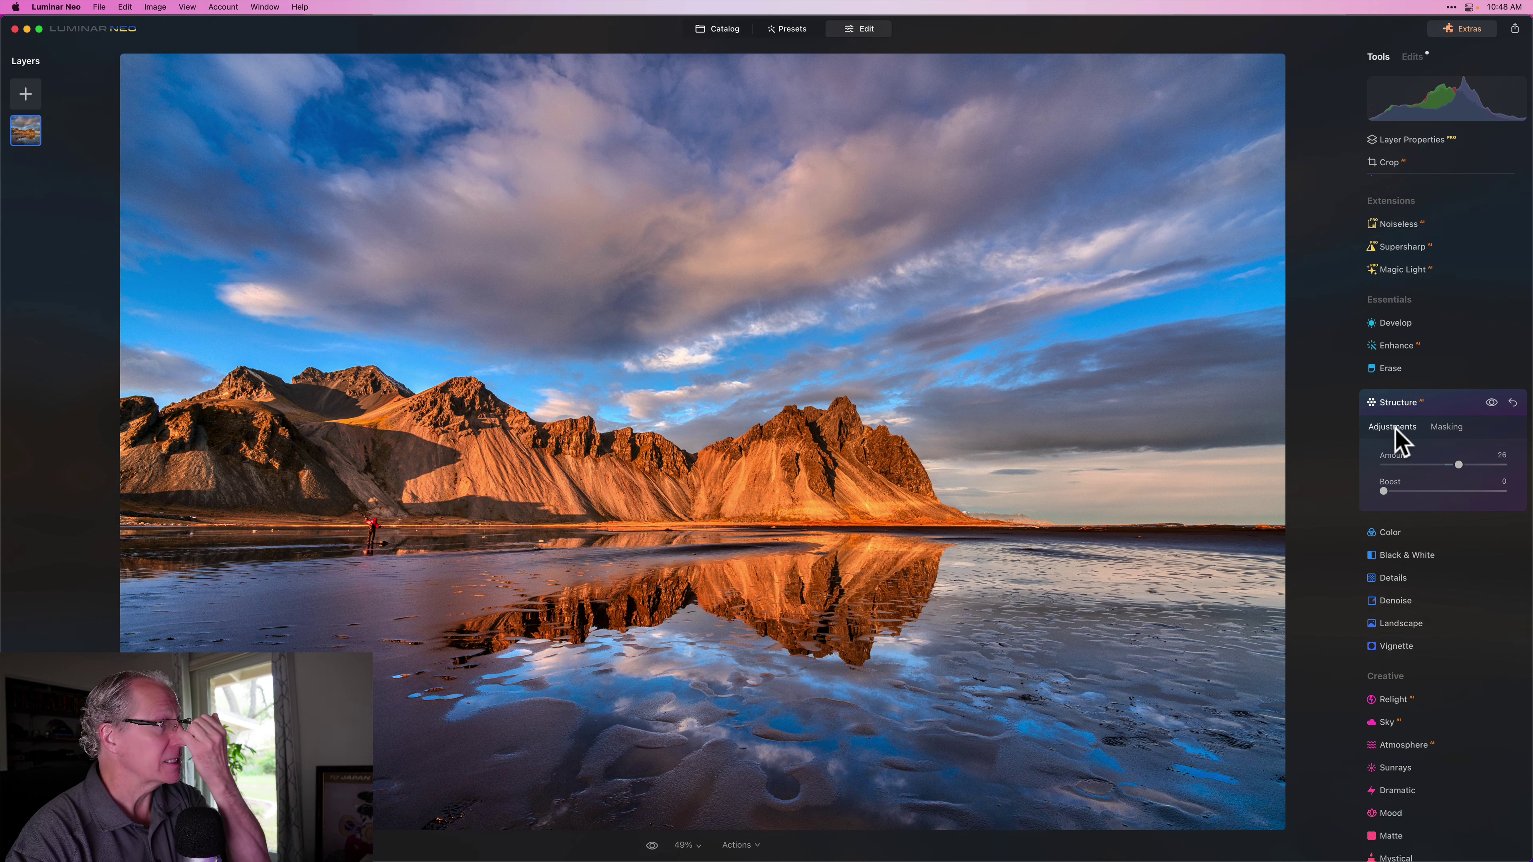
# Preview the masked Structure Amount at about 50, then settle it at 25.
pyautogui.click(1492, 402)
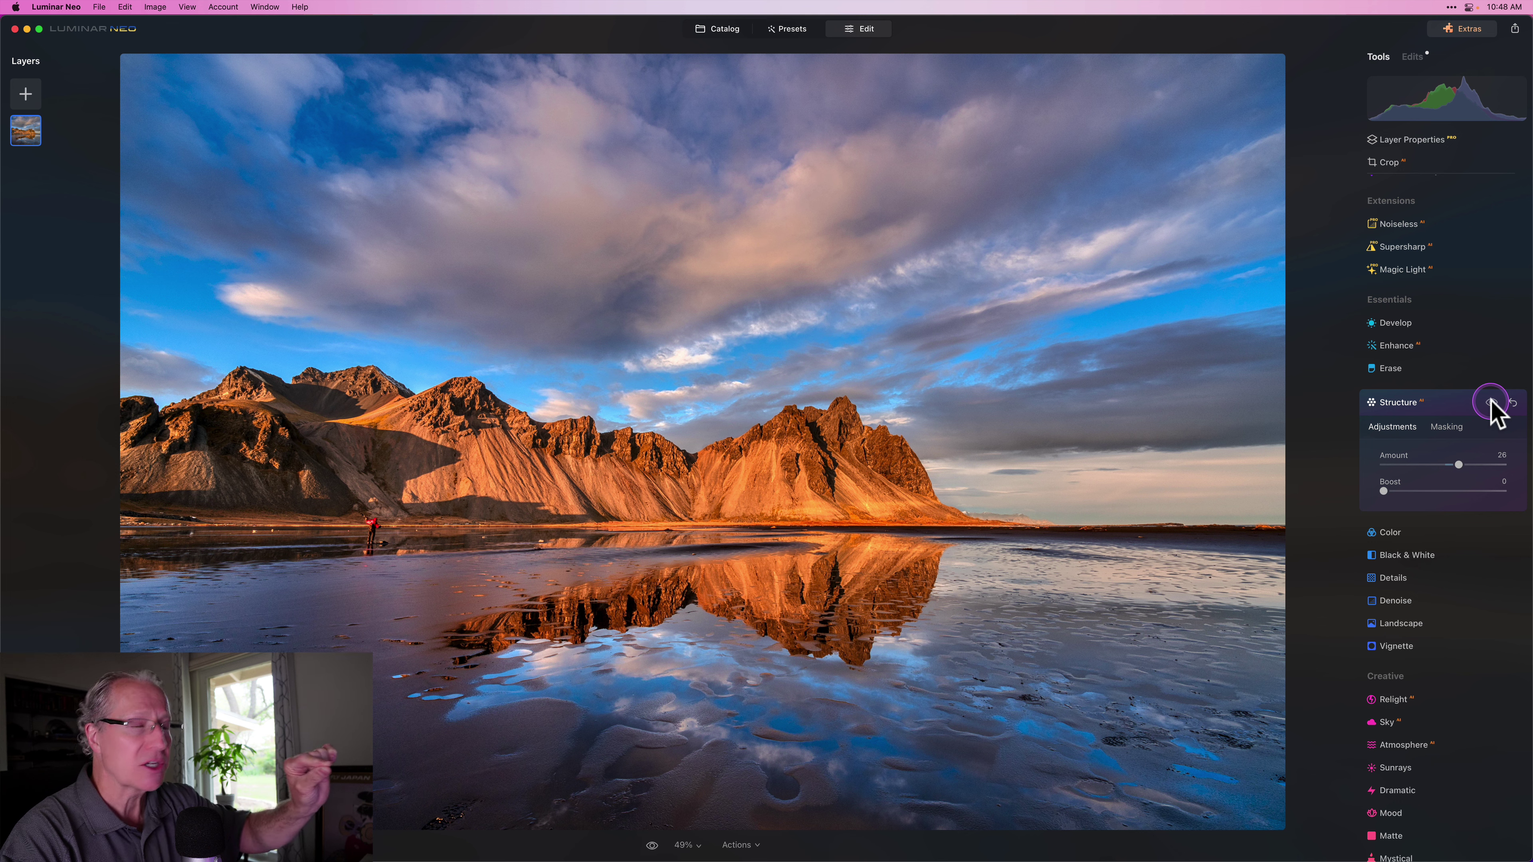
pyautogui.click(1459, 466)
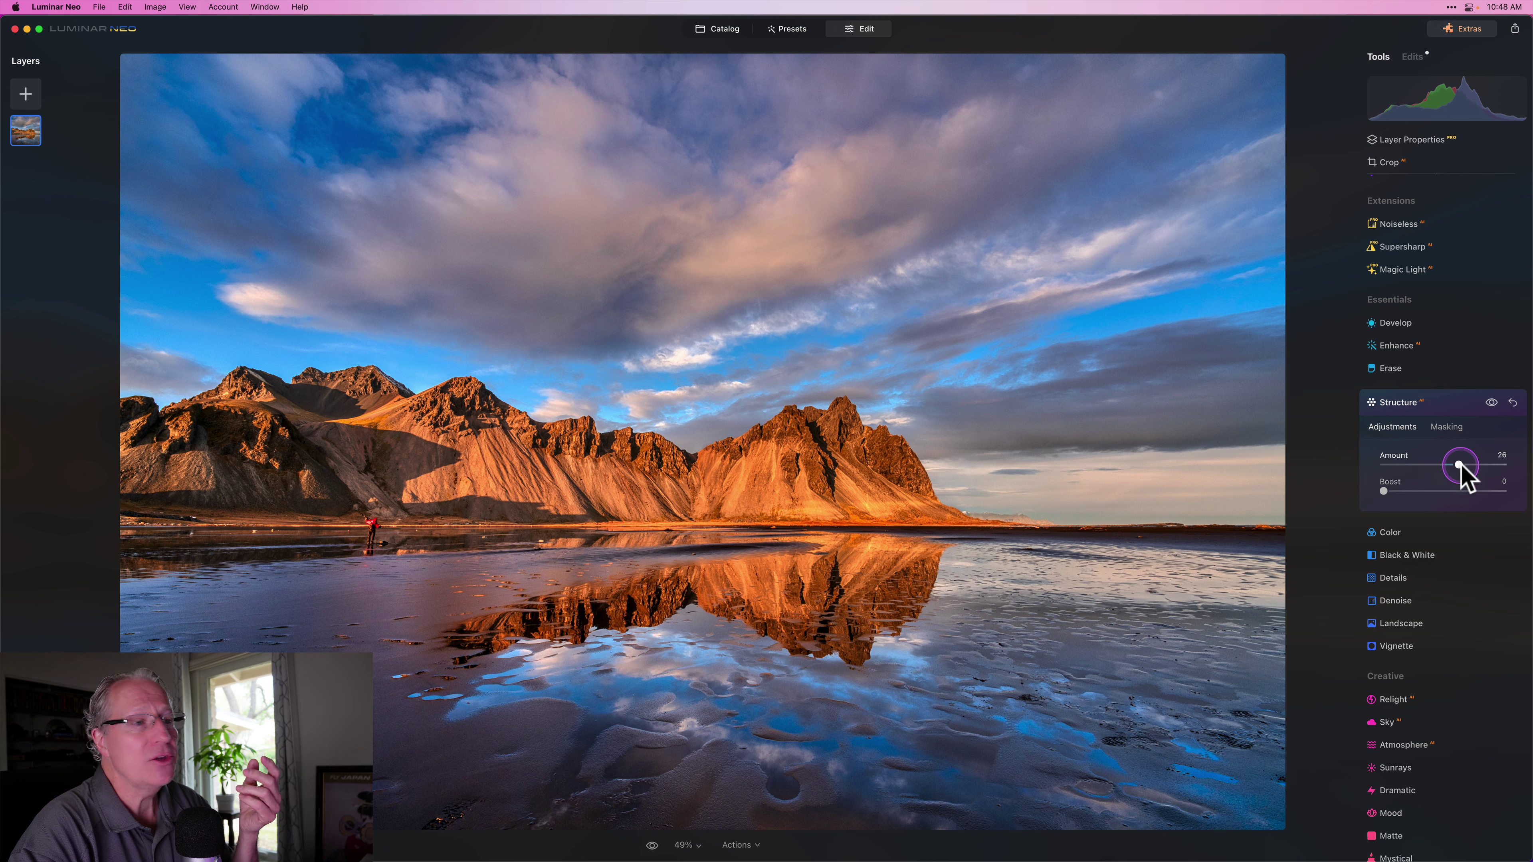
pyautogui.moveTo(1460, 467); pyautogui.dragTo(1475, 465)
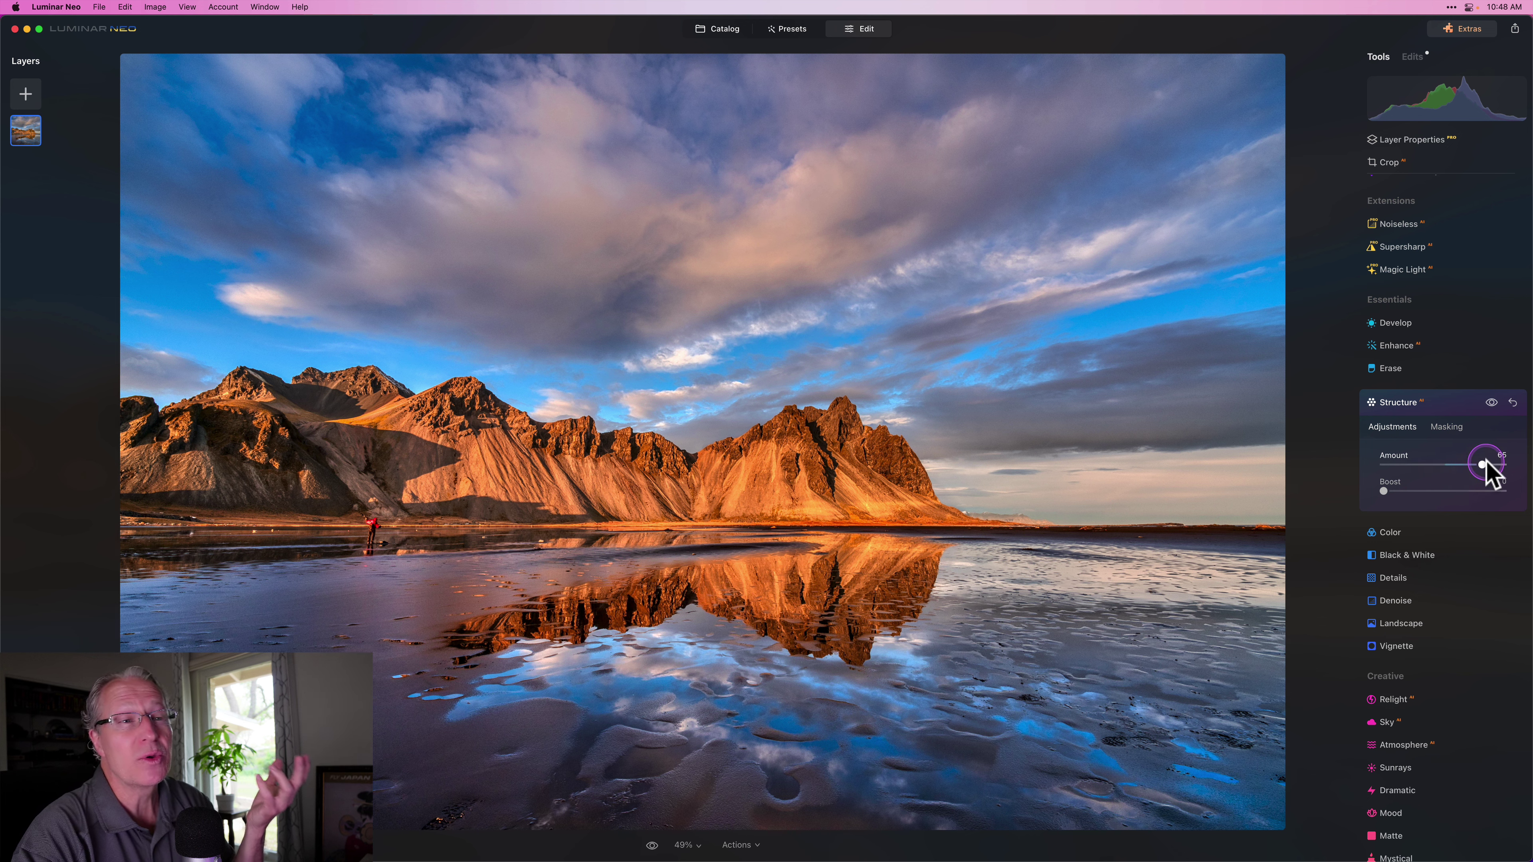
pyautogui.moveTo(1487, 460); pyautogui.dragTo(1461, 464)
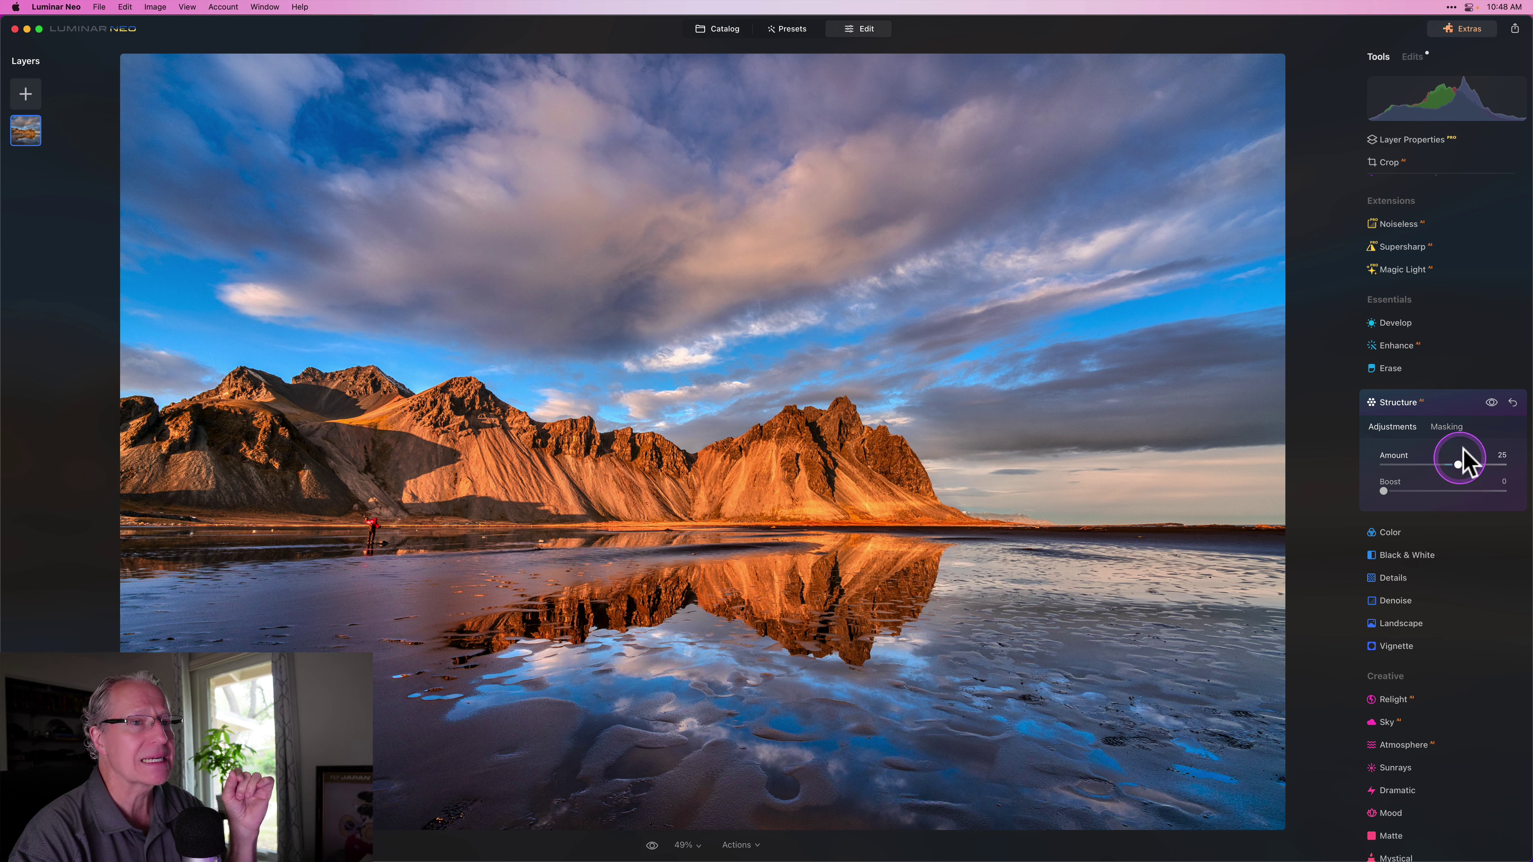
# Add a Linear Gradient mask to Develop covering the foreground water and beach below the shoreline.
pyautogui.click(1451, 403)
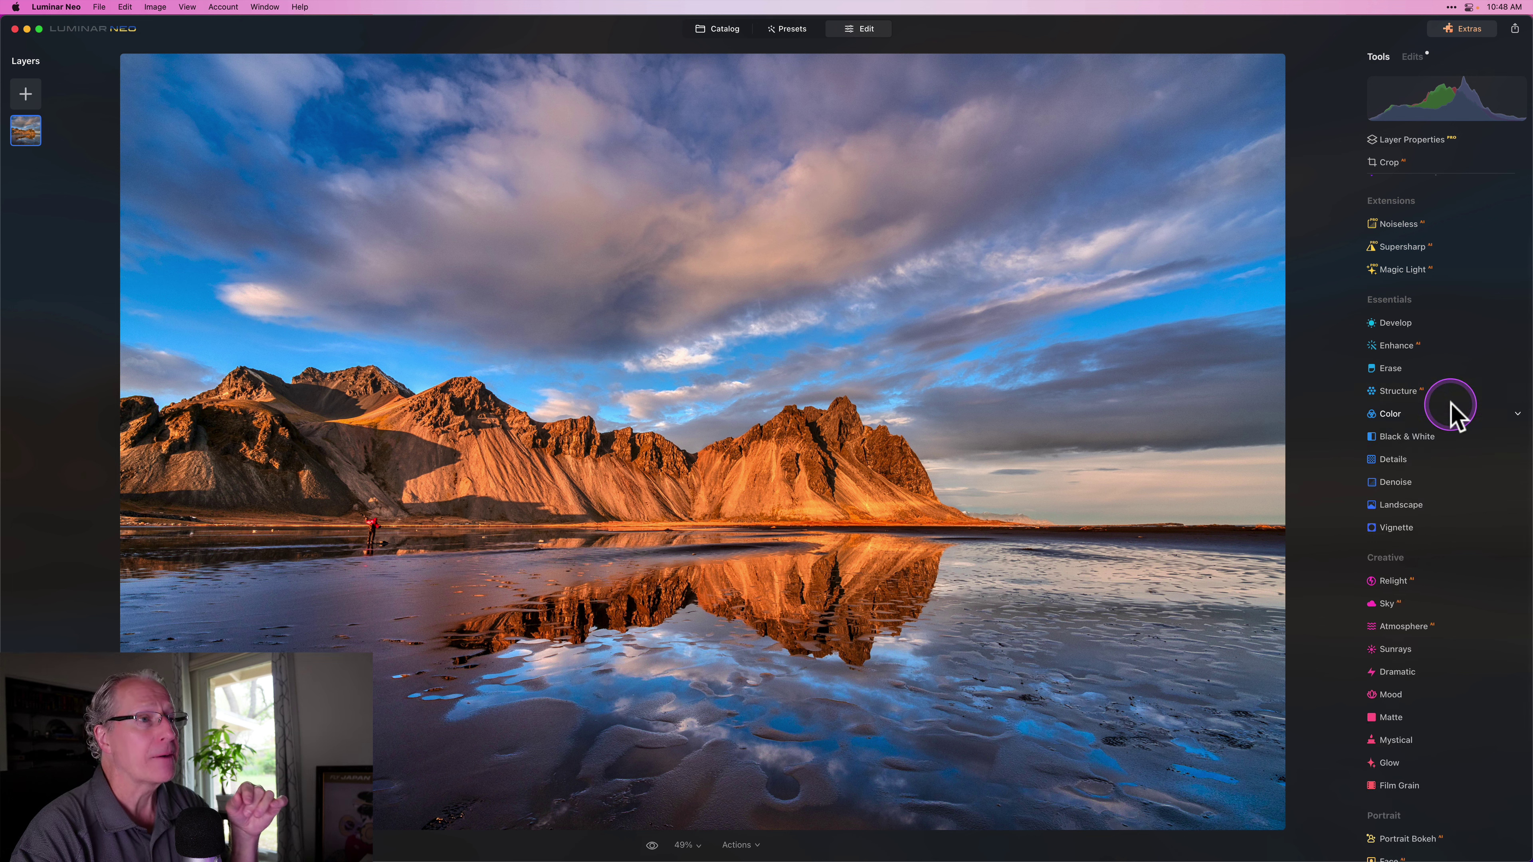
pyautogui.click(1398, 323)
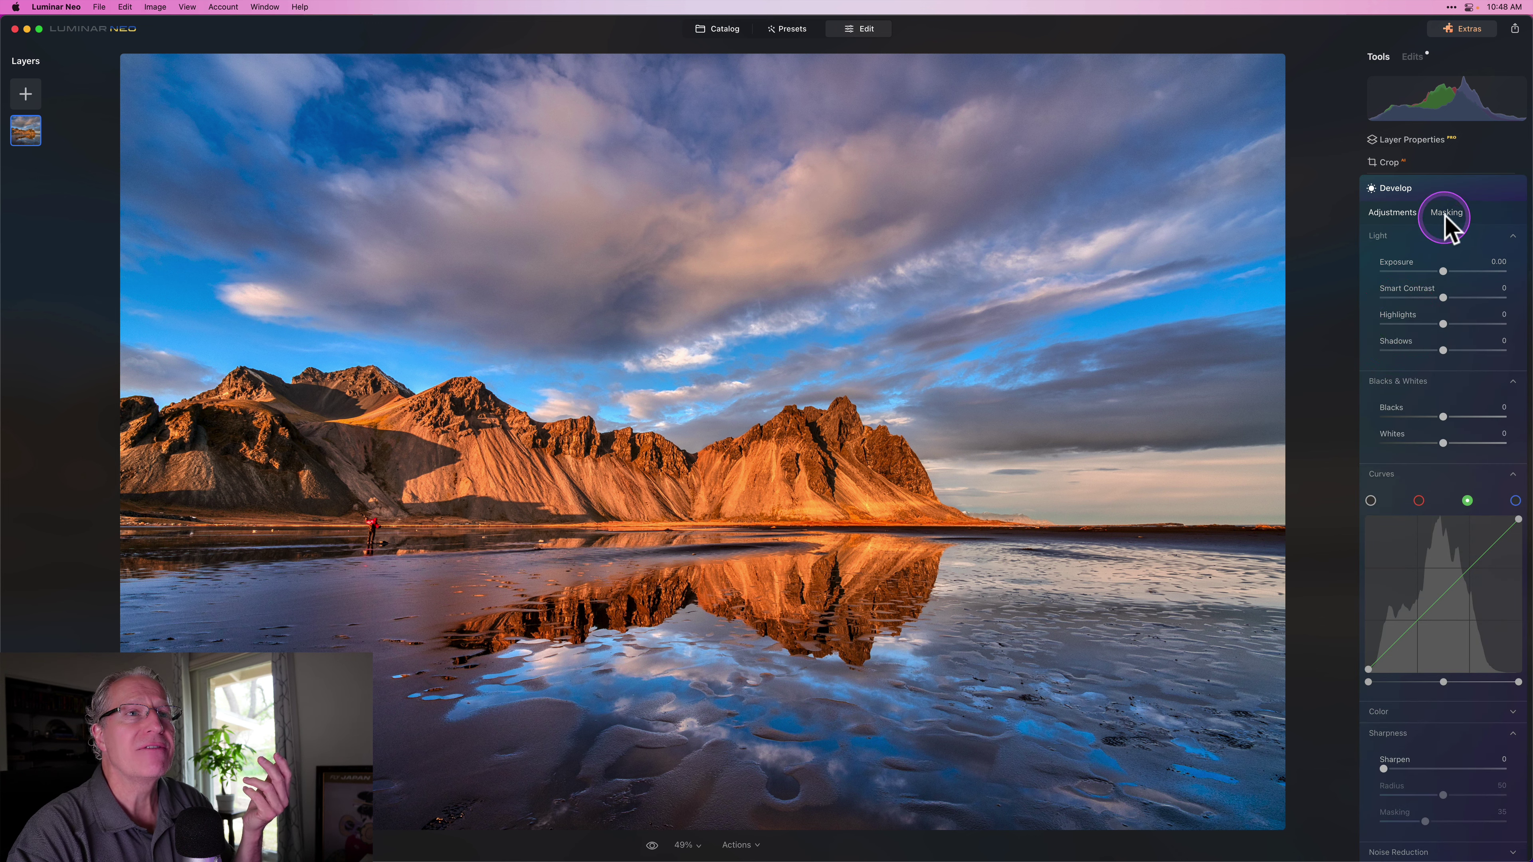
pyautogui.click(1445, 215)
pyautogui.click(1423, 258)
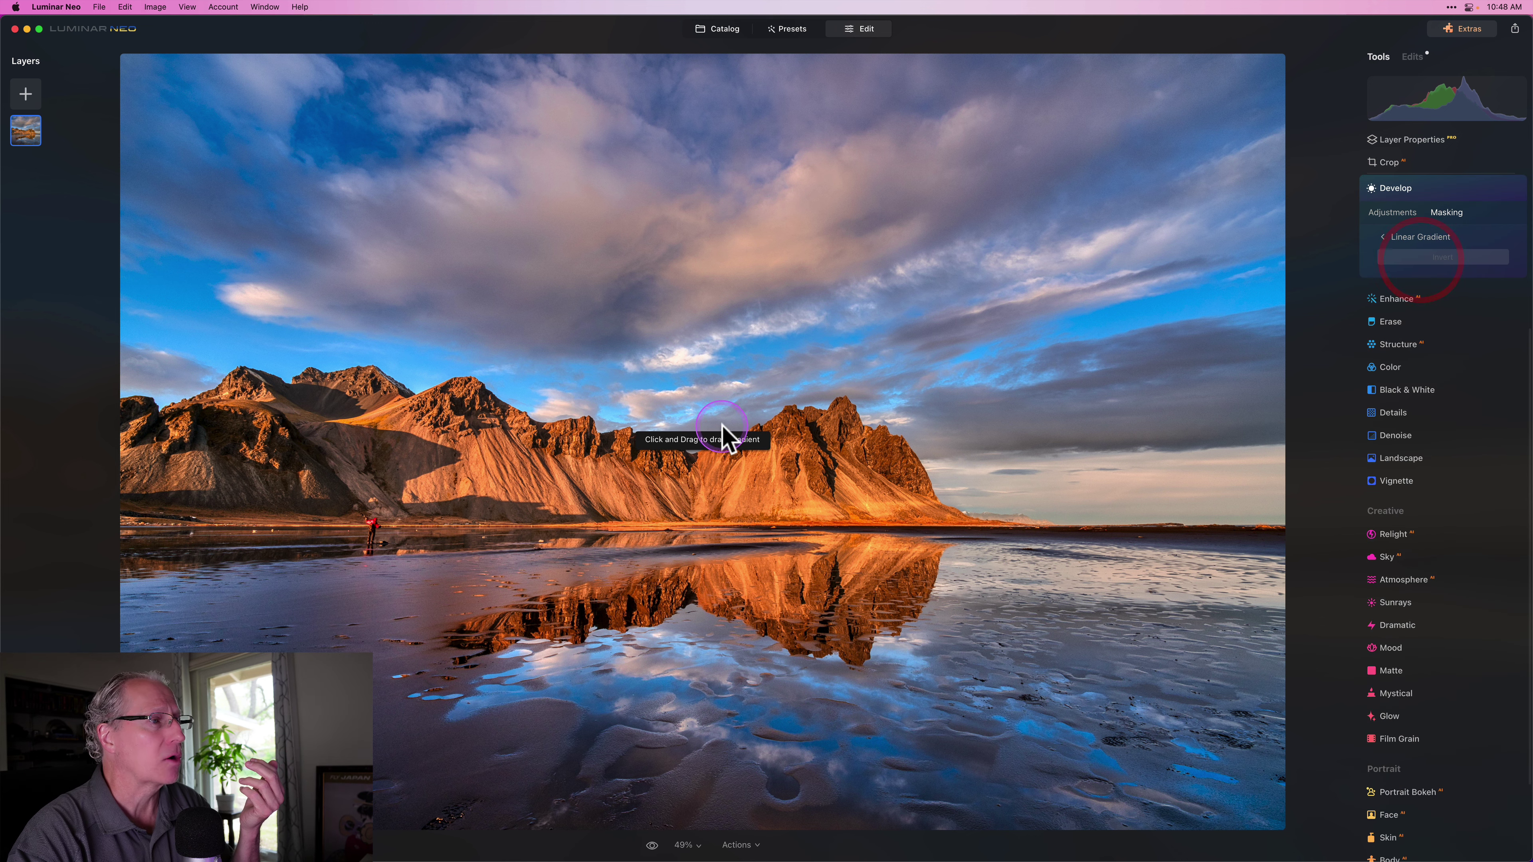
pyautogui.moveTo(705, 552); pyautogui.dragTo(705, 501)
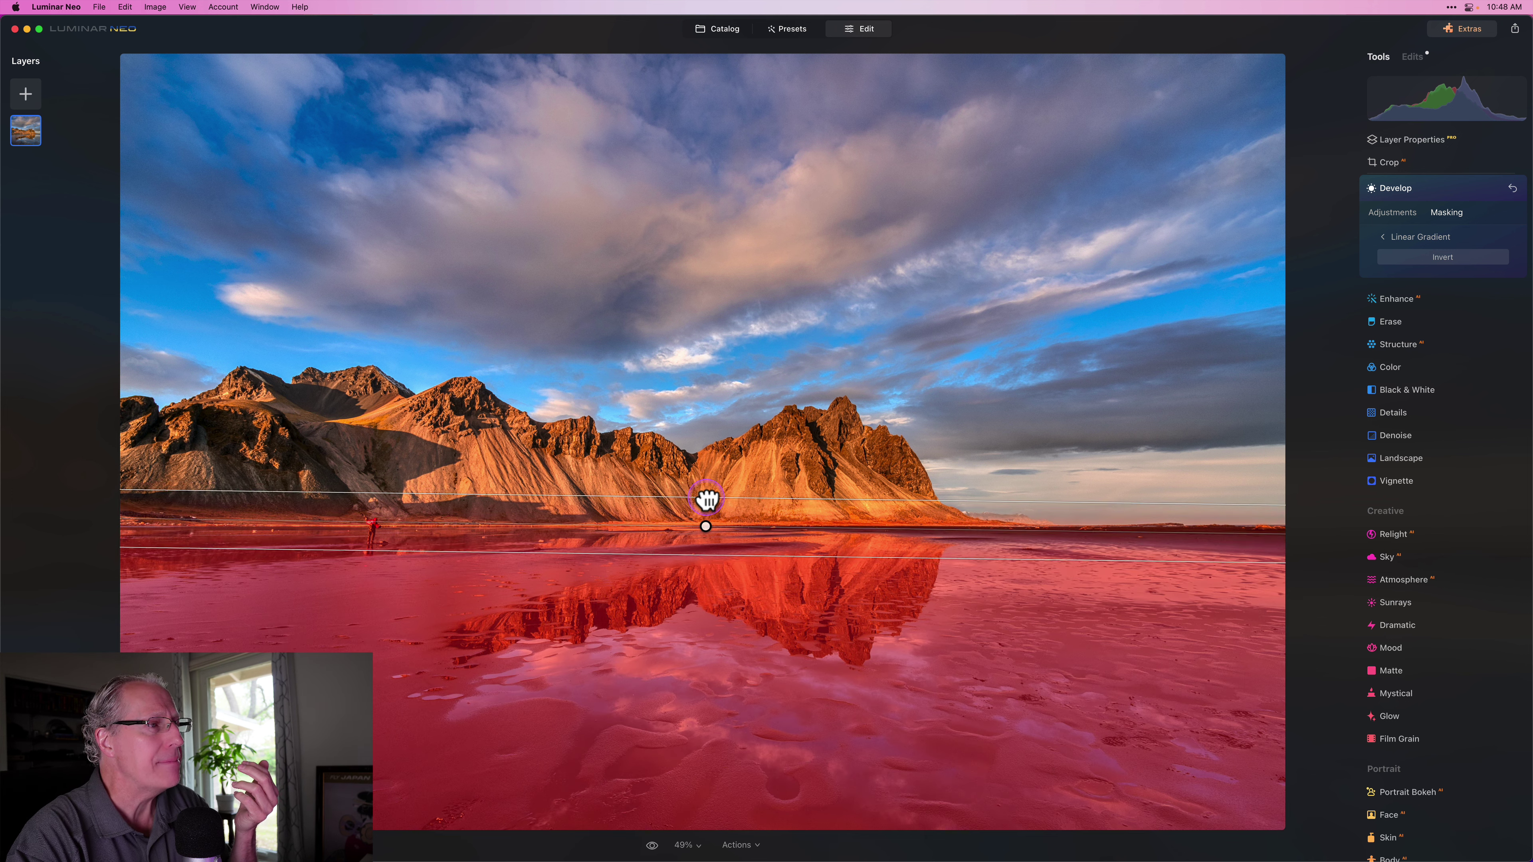
pyautogui.click(1392, 229)
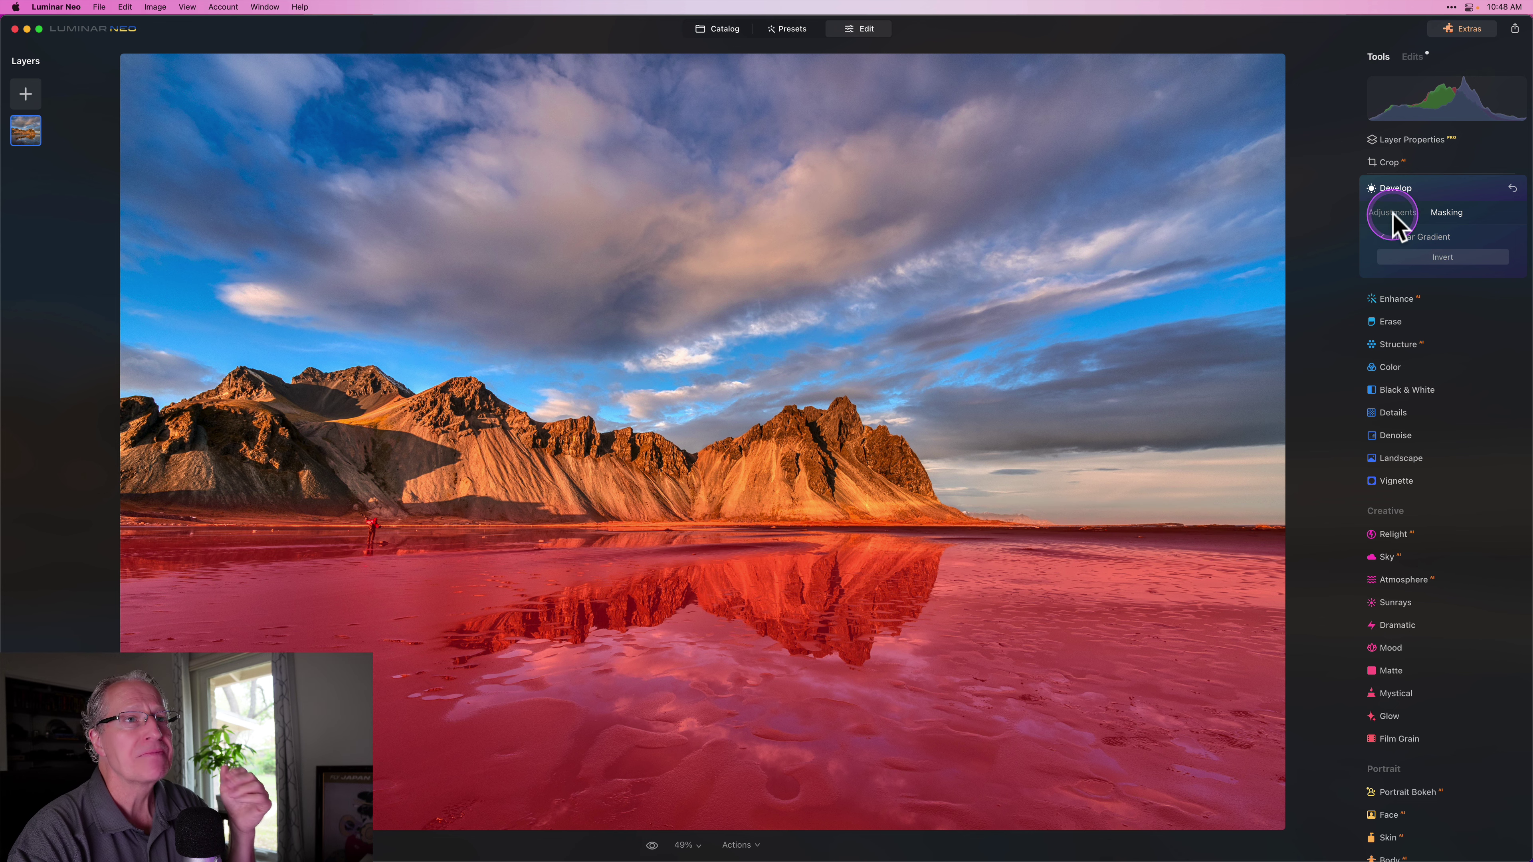
# Set the masked foreground Exposure to 0.15, comparing with Develop toggled off and on.
pyautogui.click(1391, 212)
pyautogui.click(1442, 271)
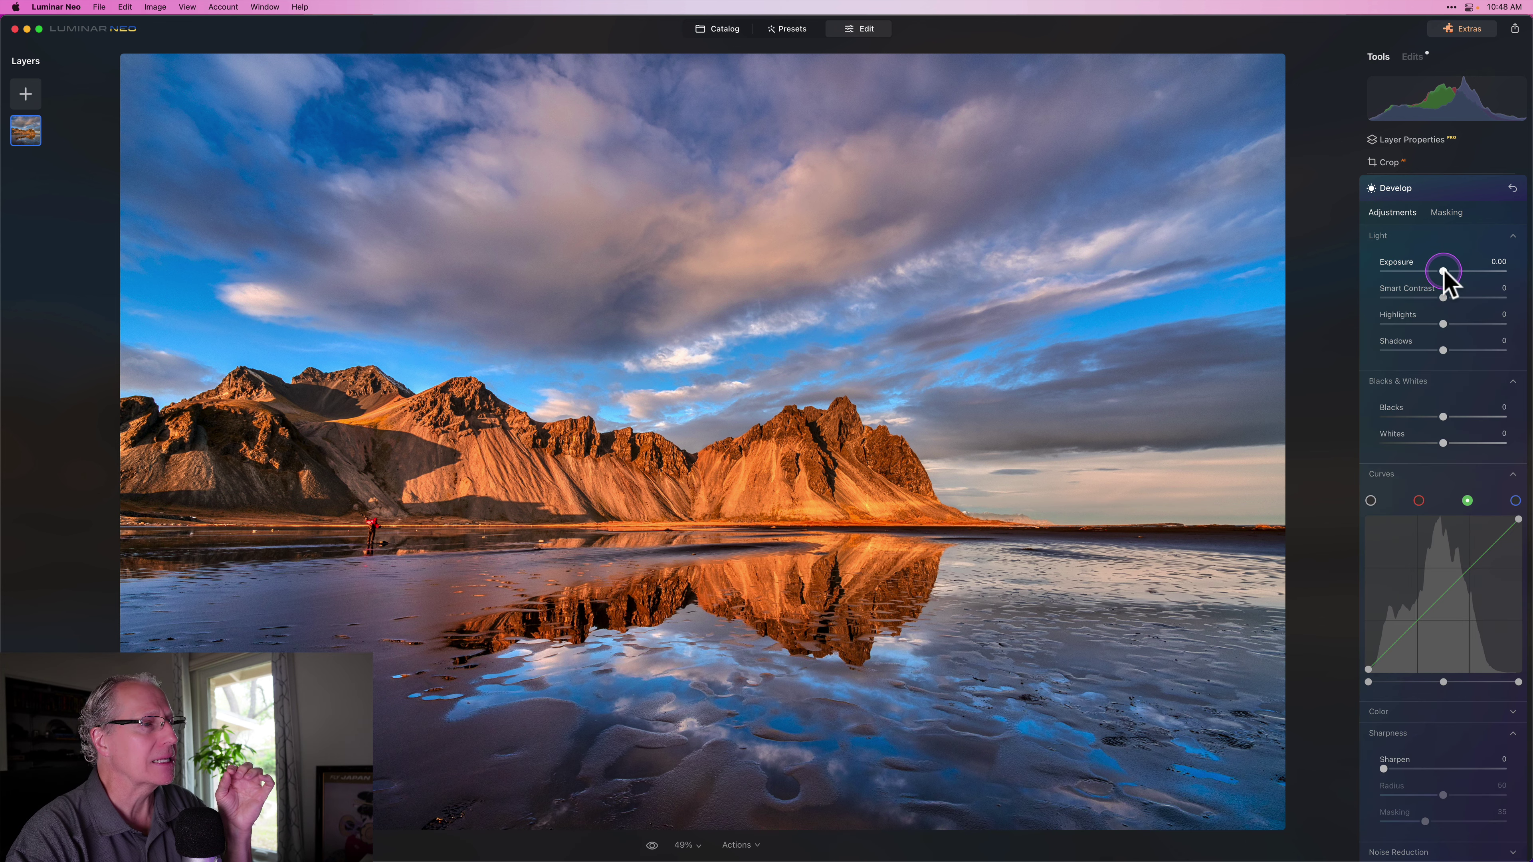
pyautogui.moveTo(1443, 271); pyautogui.dragTo(1447, 272)
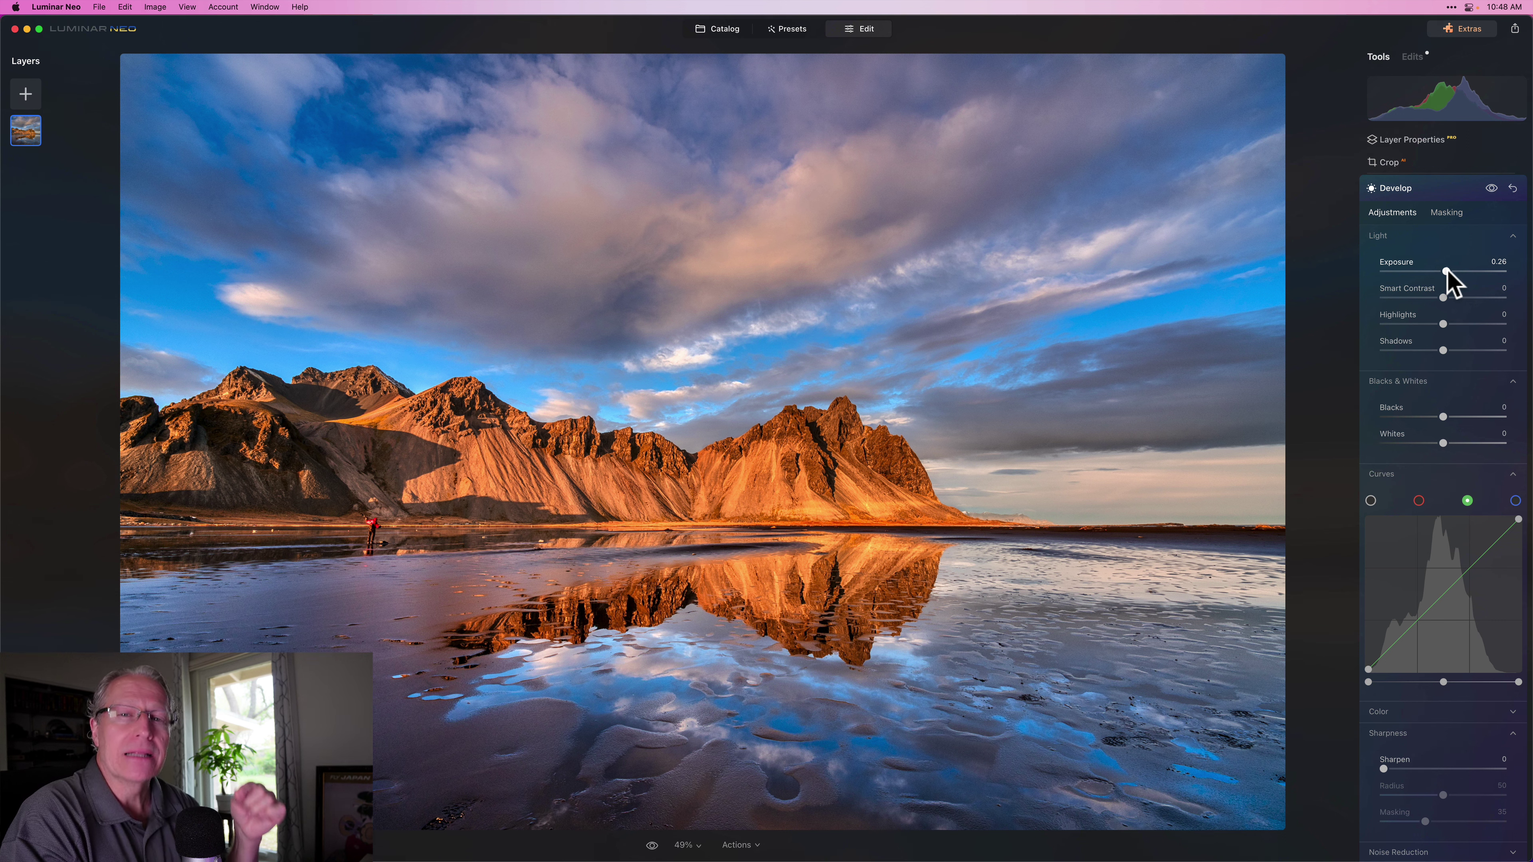
pyautogui.click(1490, 188)
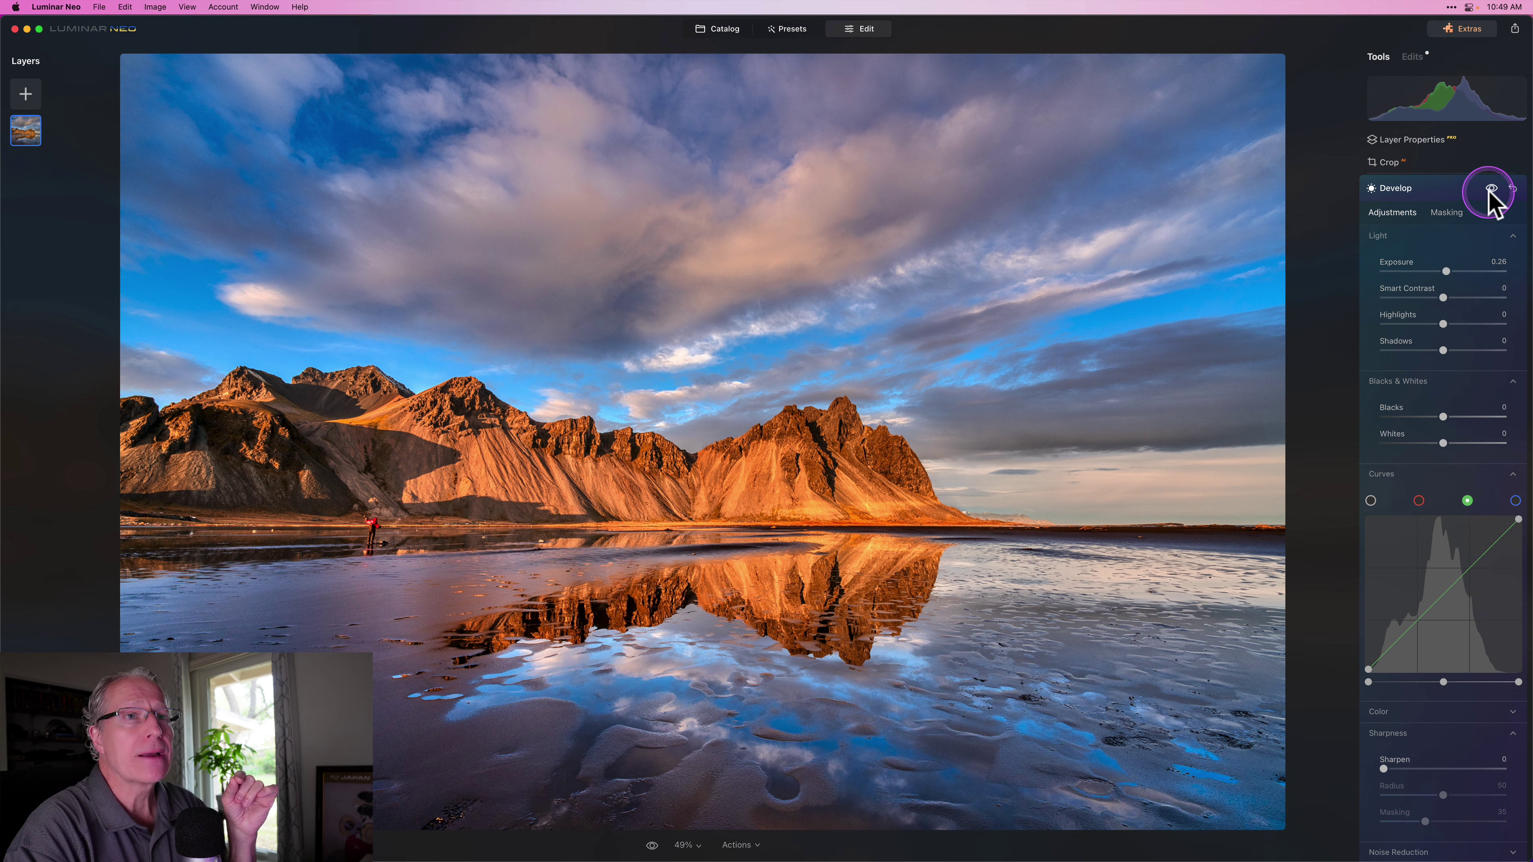
pyautogui.click(1490, 188)
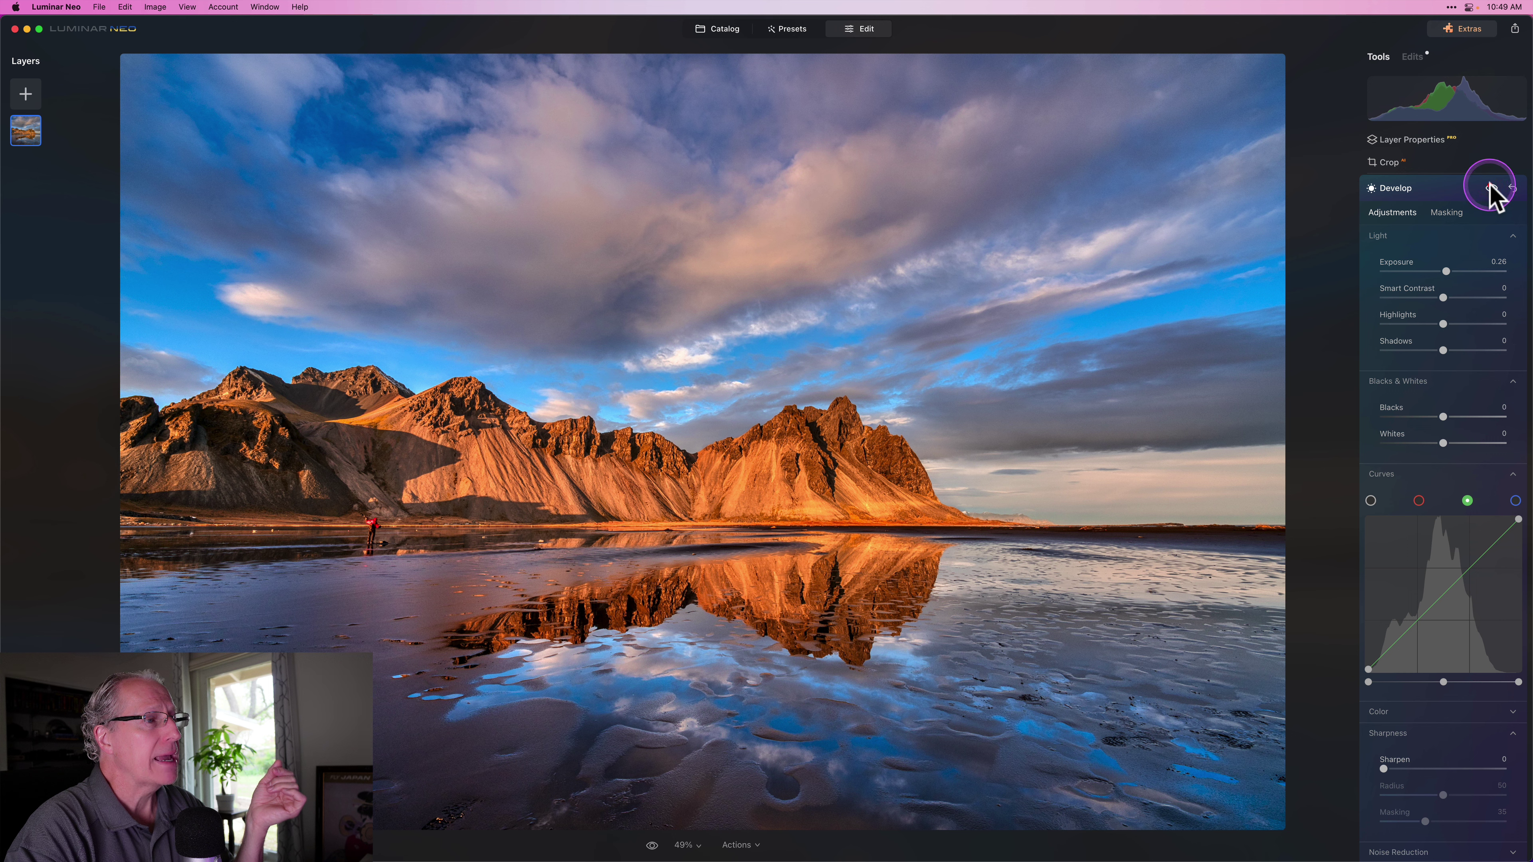
pyautogui.moveTo(1447, 273); pyautogui.dragTo(1447, 272)
pyautogui.click(1491, 188)
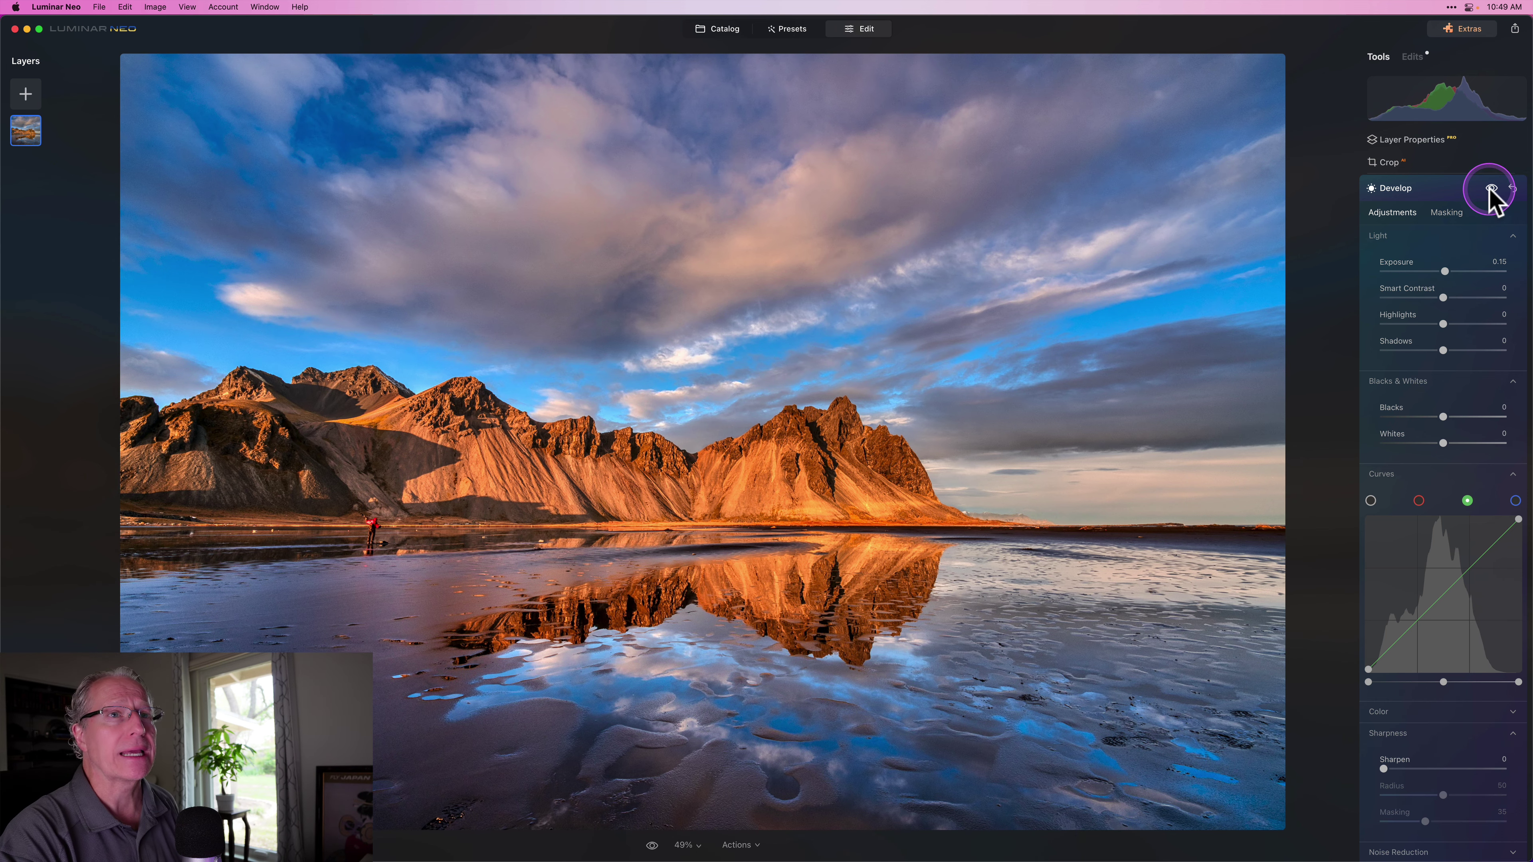
pyautogui.click(1489, 189)
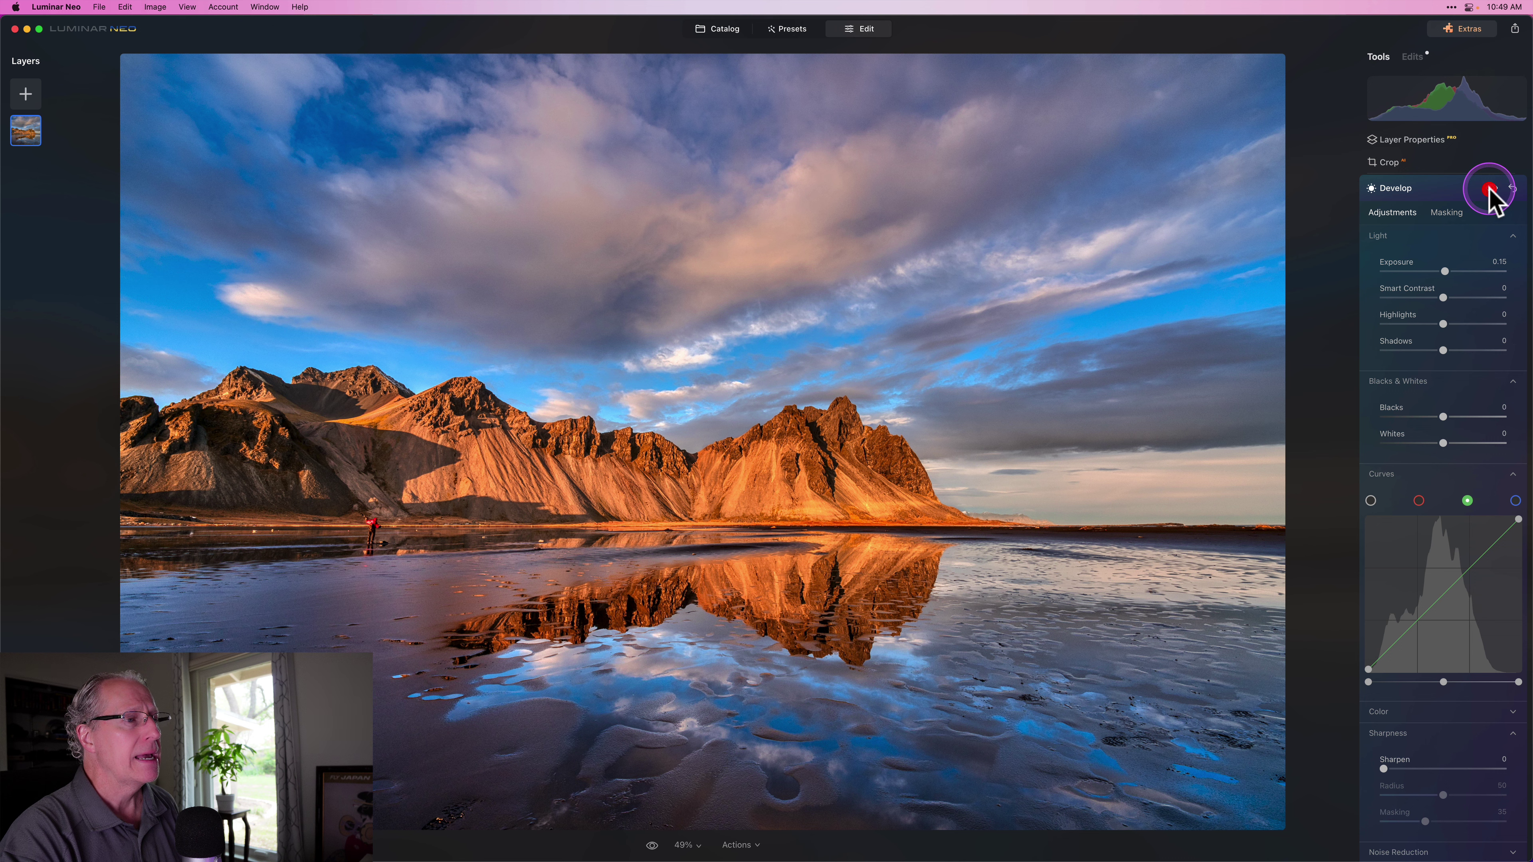
# Collapse Develop and compare the finished edit against the original with the backslash before/after view.
pyautogui.click(1435, 191)
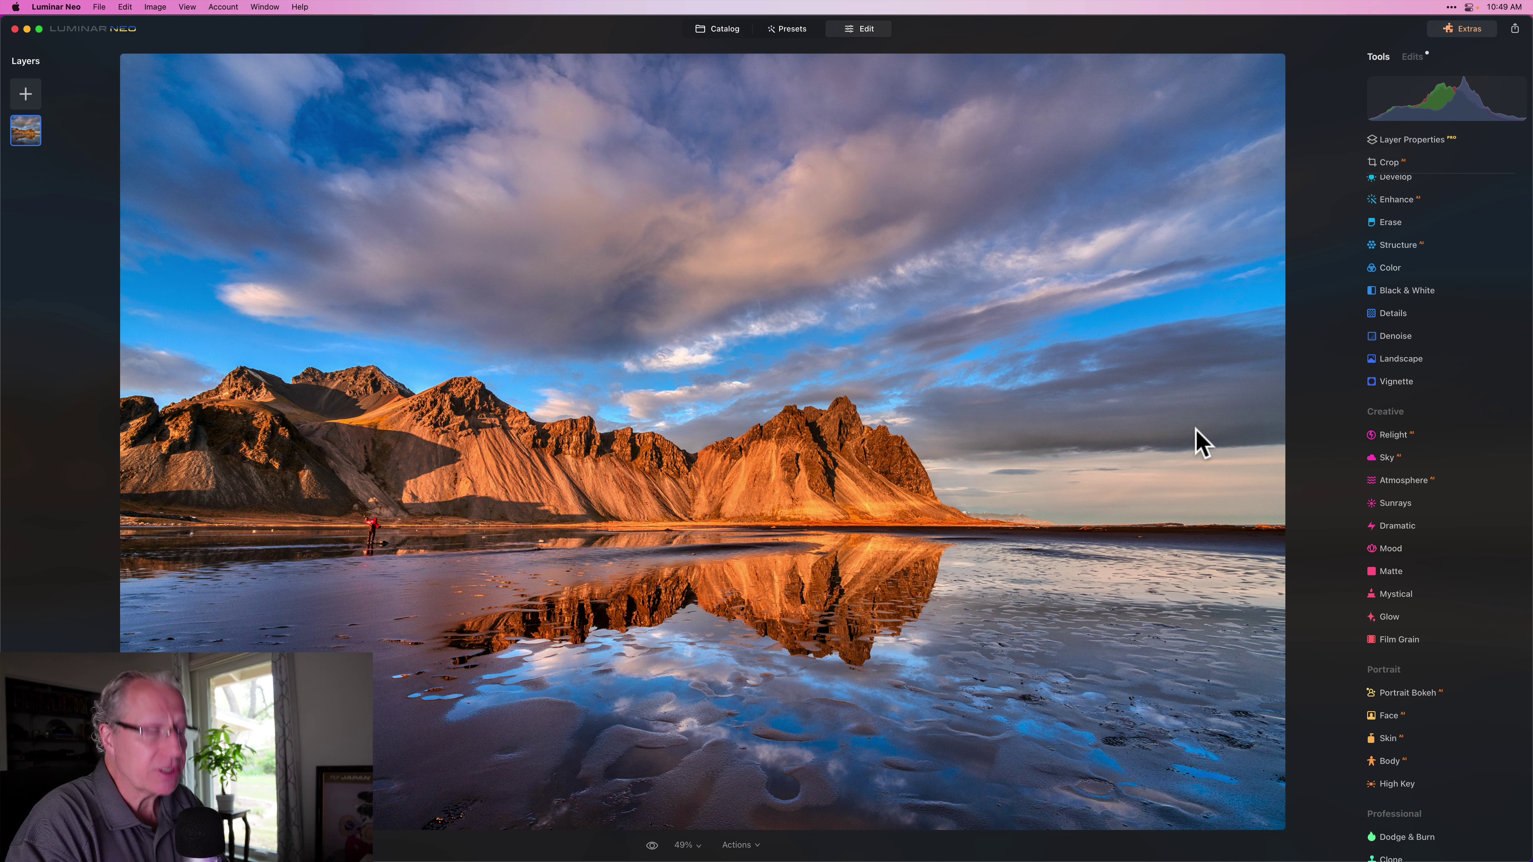
pyautogui.press('\\')
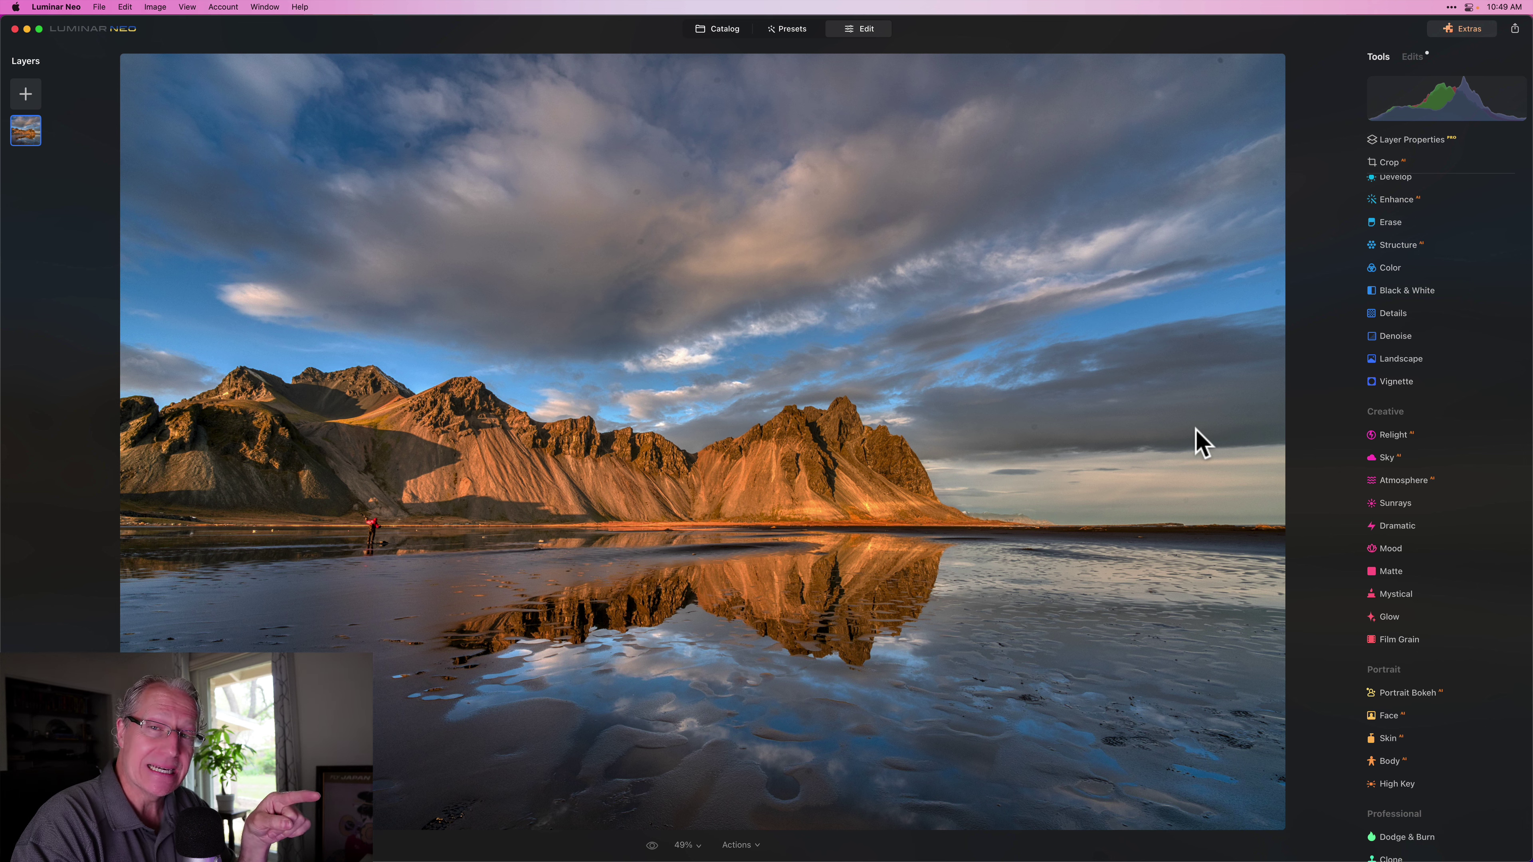
pyautogui.press('\\')
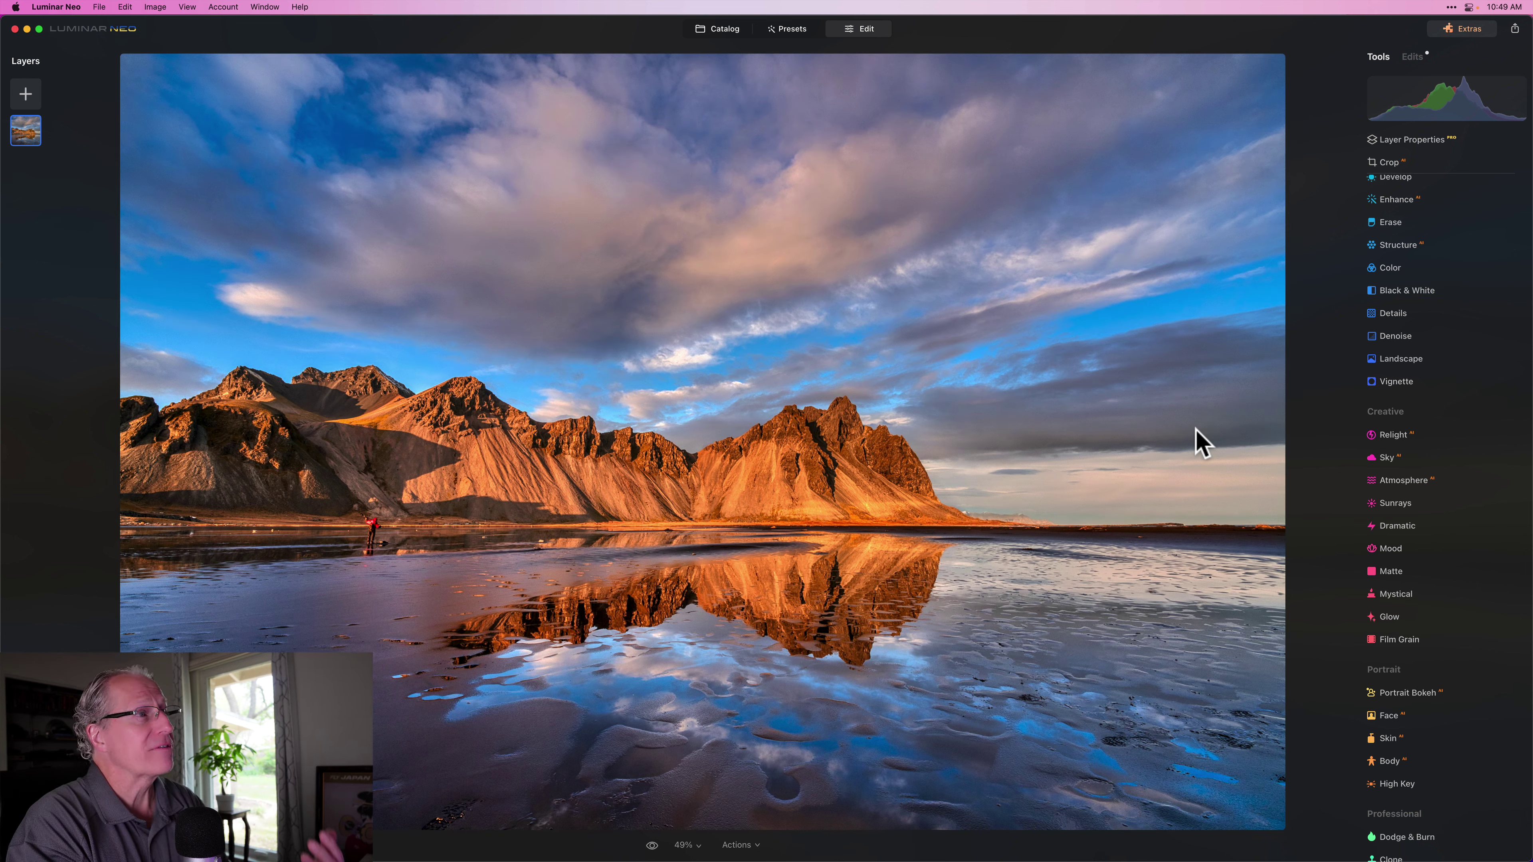